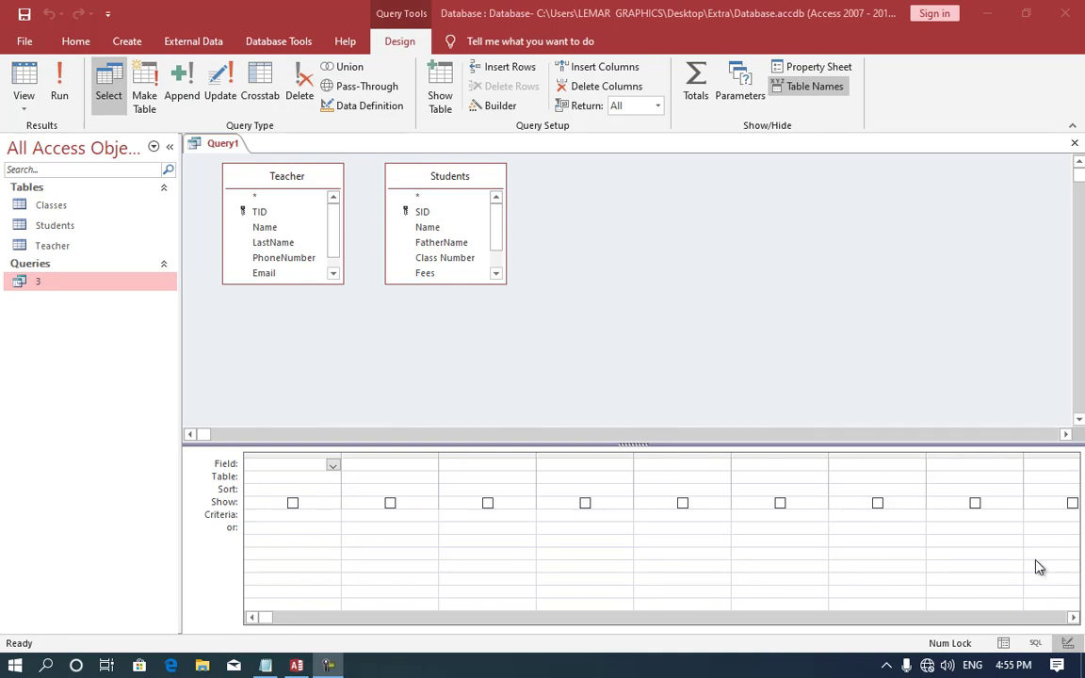
- Design a new table with Name, Class (Short Text) and Number (Number) fields
left_click(126, 42)
left_click(126, 85)
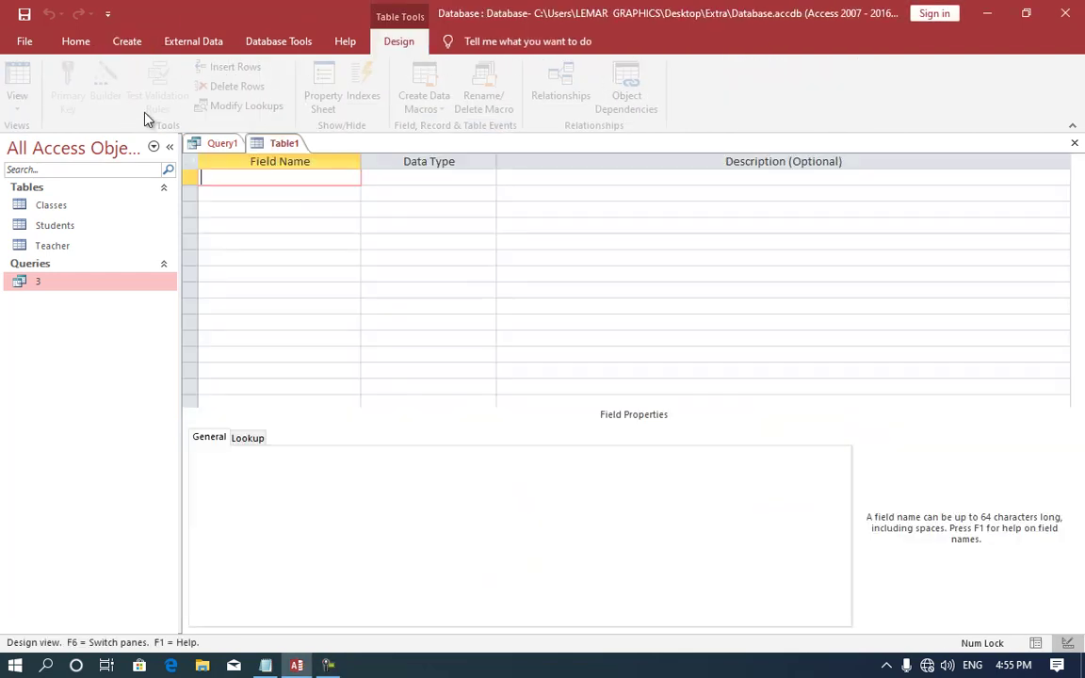
type("Nam")
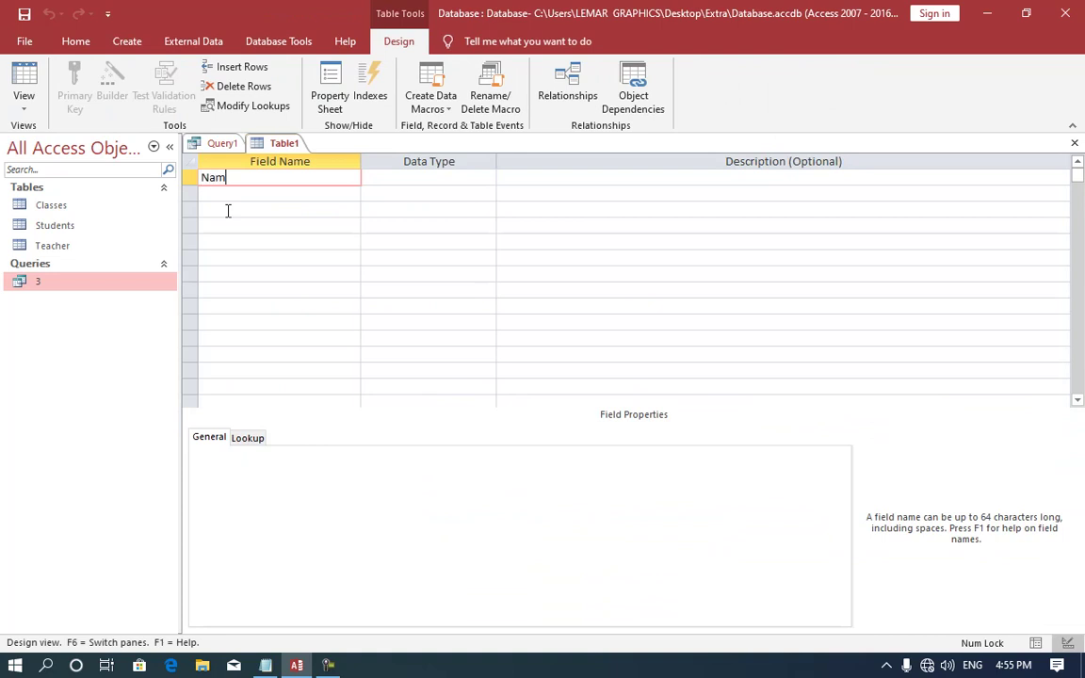
type("e")
key("Tab")
key("Return")
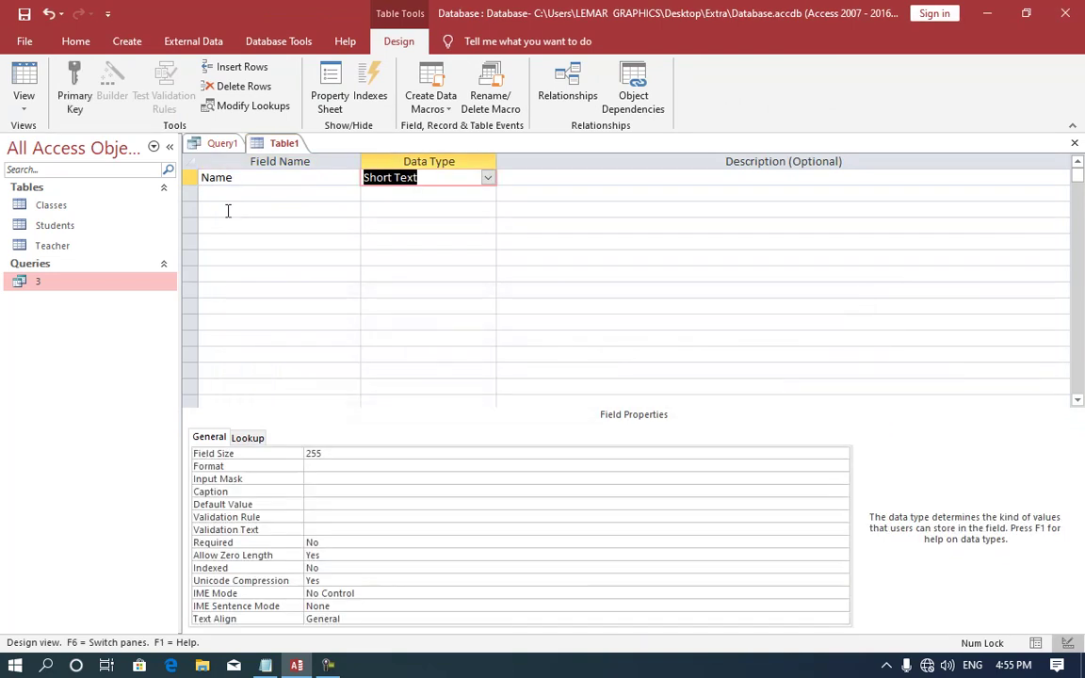
key("Tab")
key("Tab")
type("ass")
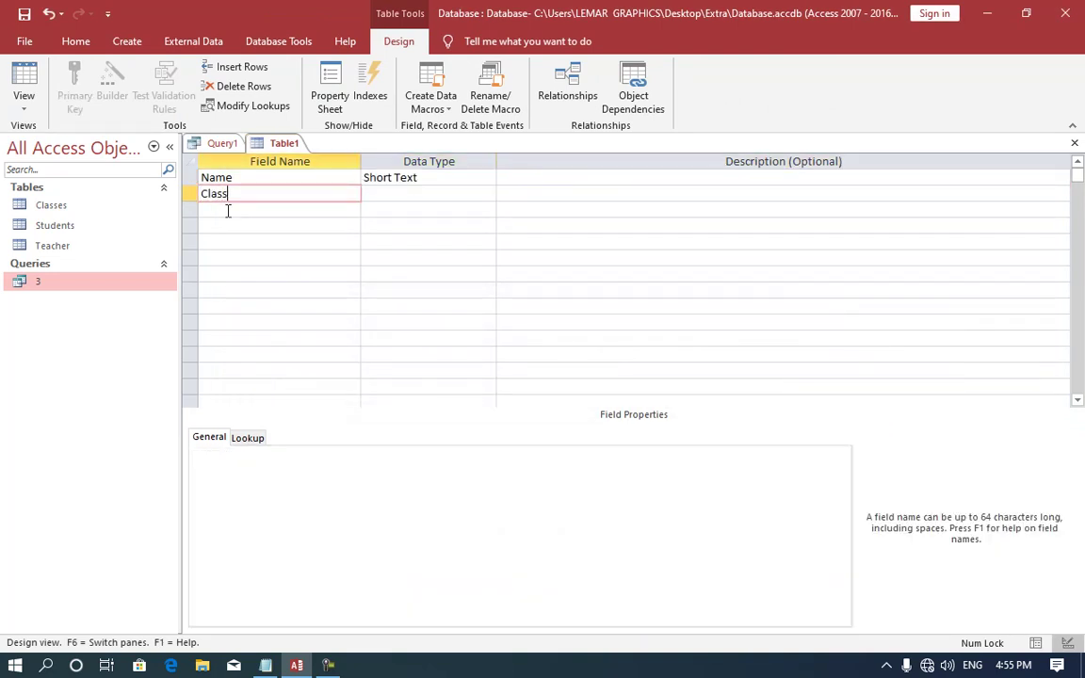
key("Tab")
key("Tab")
key("Tab")
type("N")
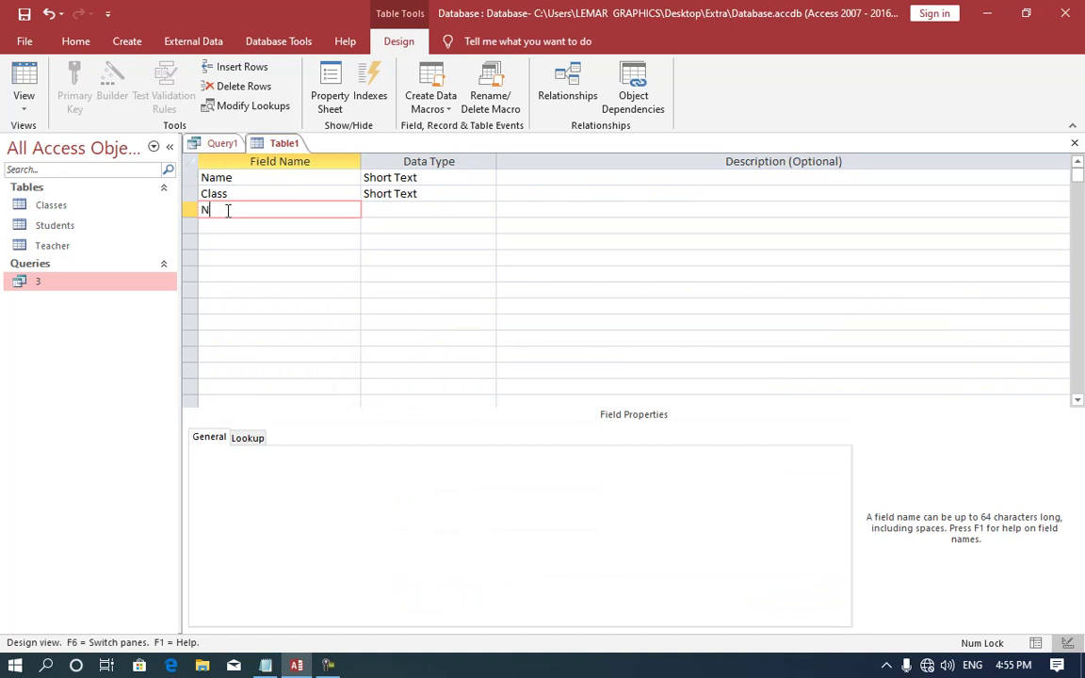
type("umber")
key("Tab")
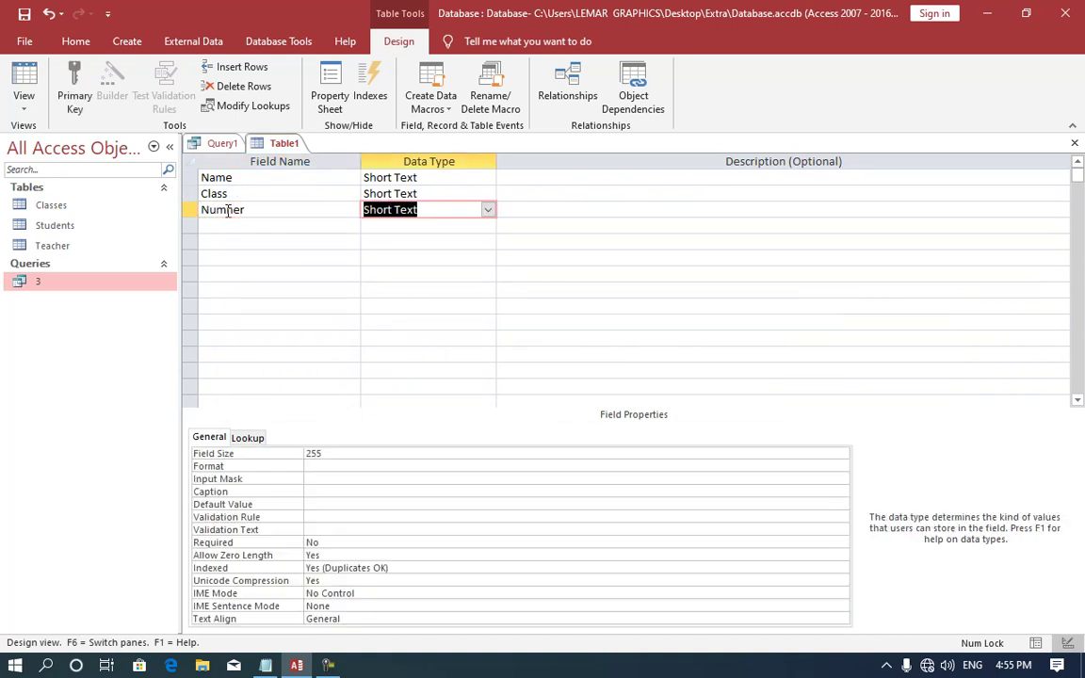
type("number")
key("Tab")
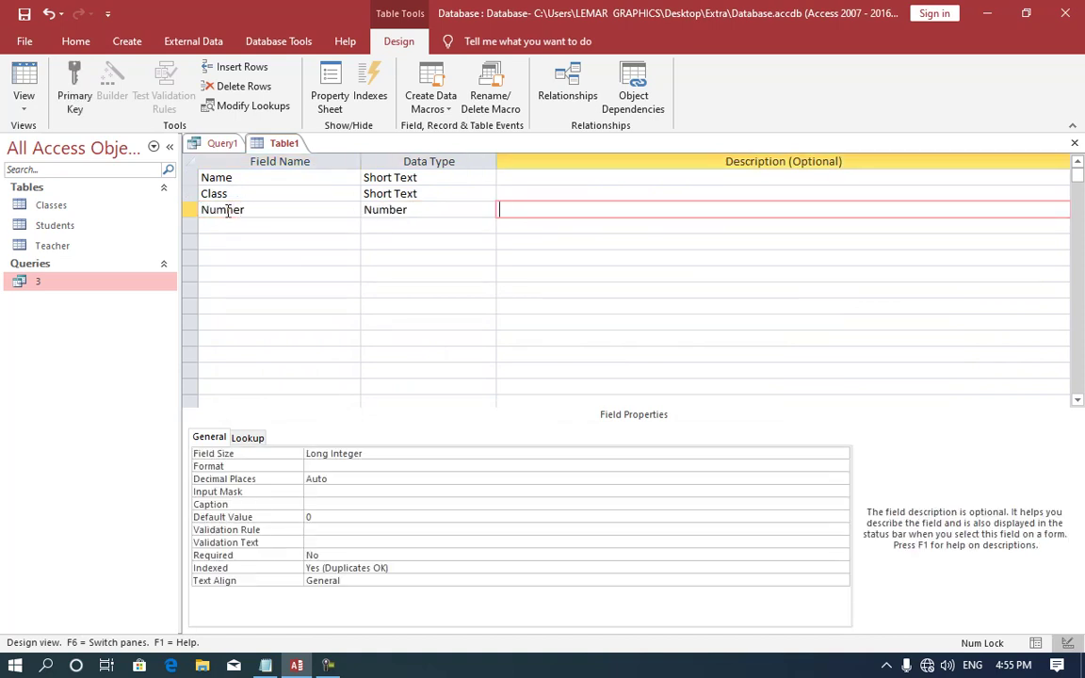
- Save the table as A without a primary key and close it
key("ctrl+s")
type("3")
key("Return")
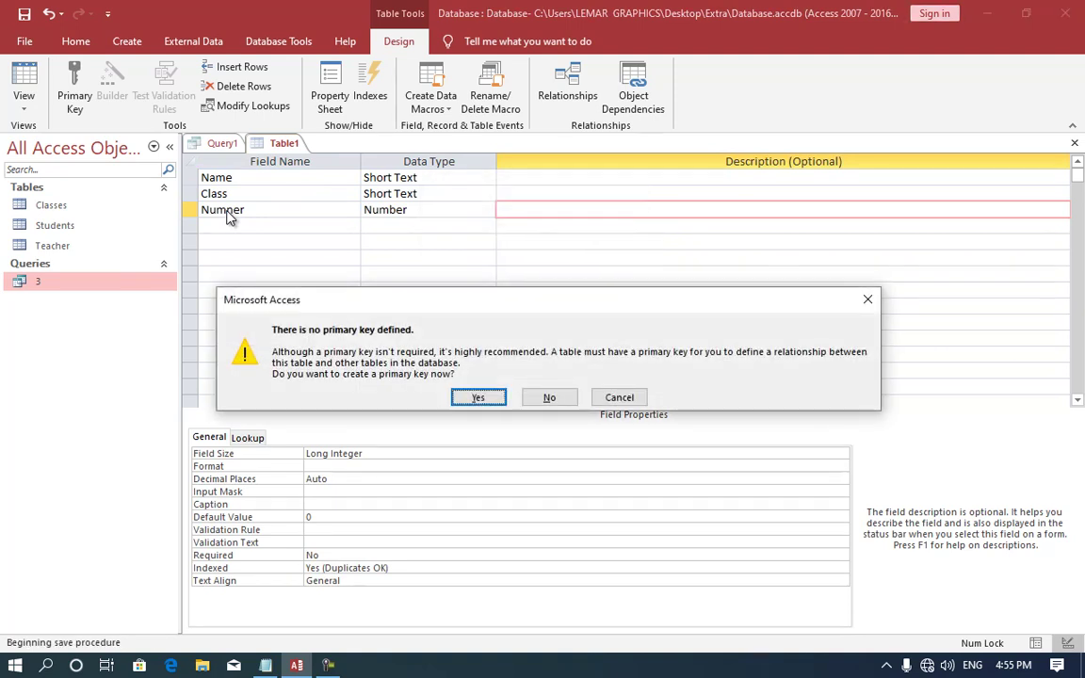
key("Tab")
key("Return")
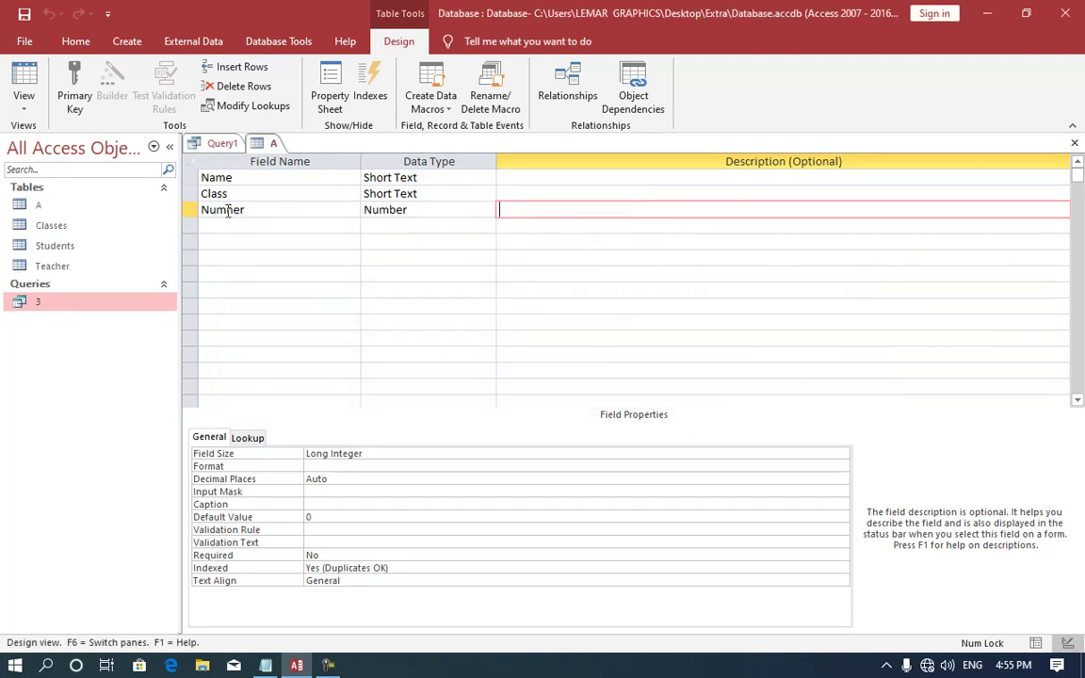
key("ctrl+w")
- Start another new table with NAme and Class text fields
left_click(123, 41)
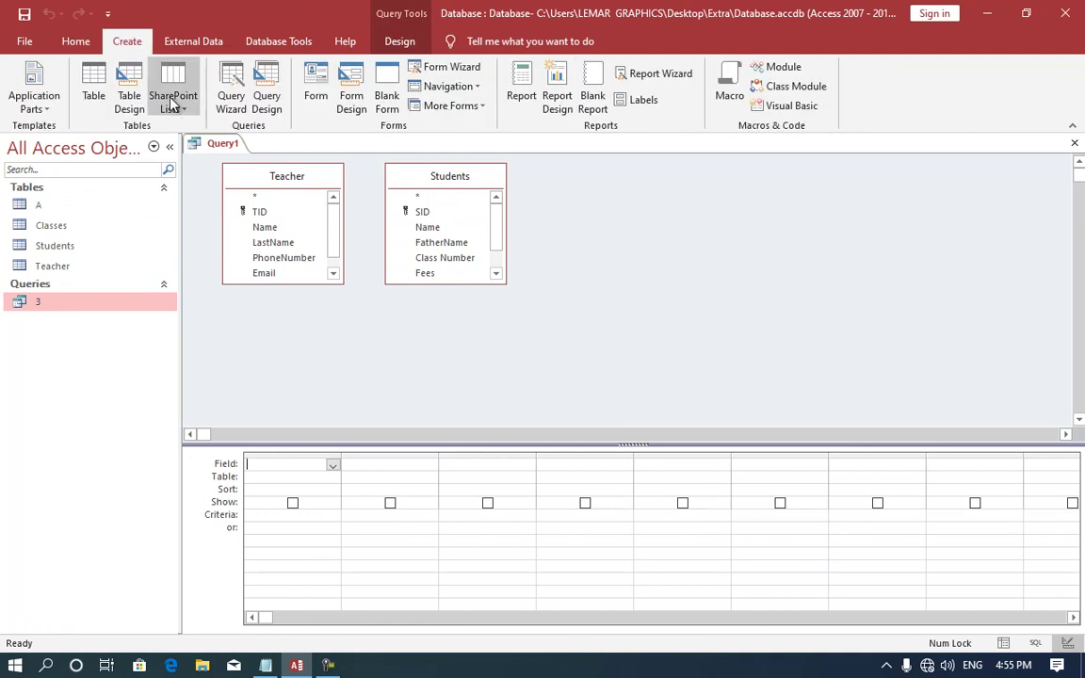
left_click(122, 95)
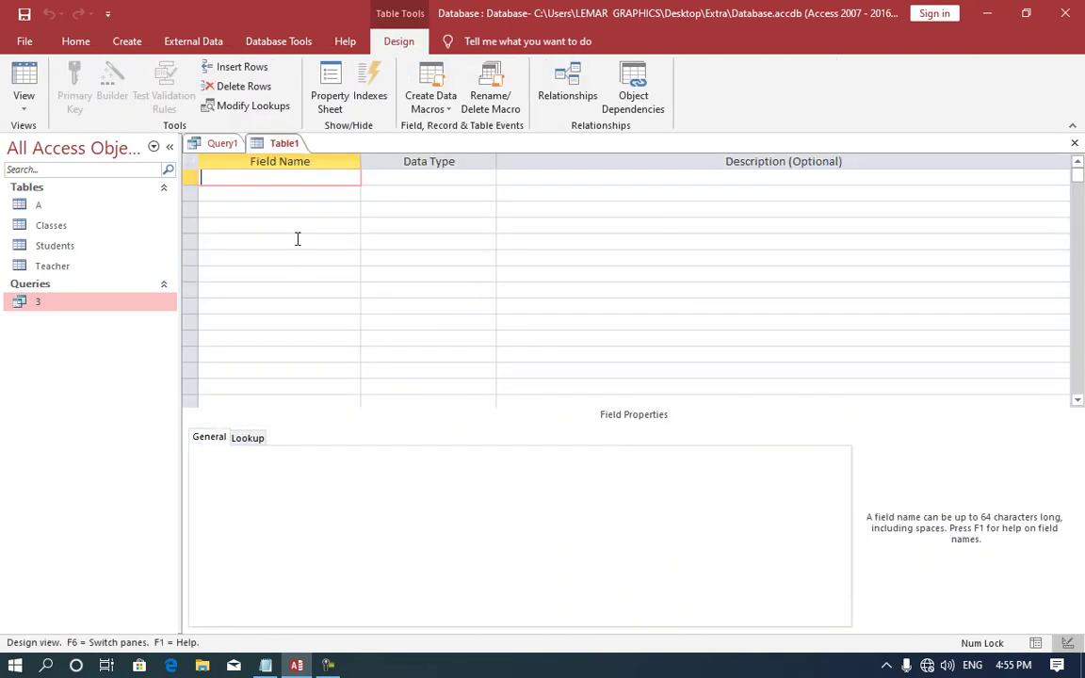
type("NAme")
key("Down")
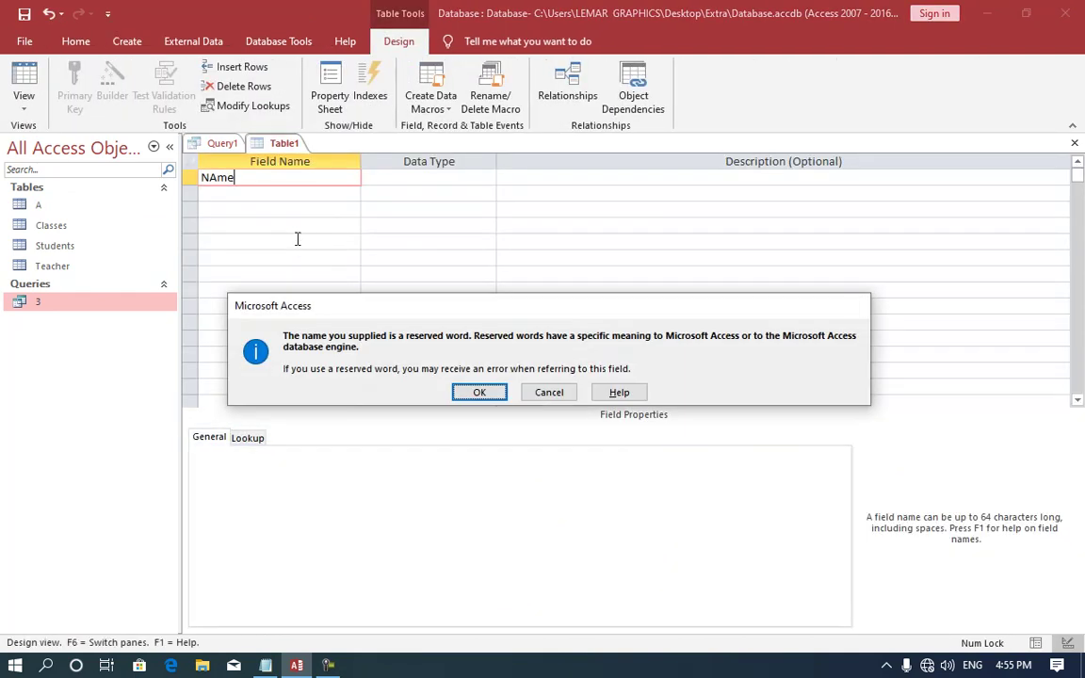
key("Return")
type("Class")
key("Return")
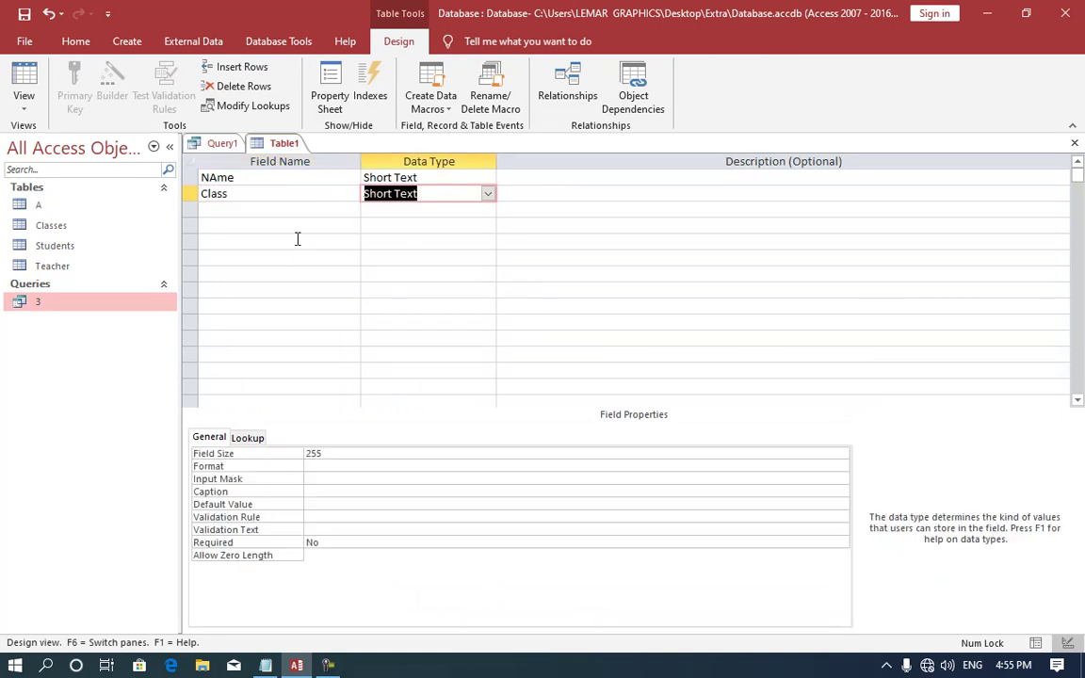
key("Return")
key("Return")
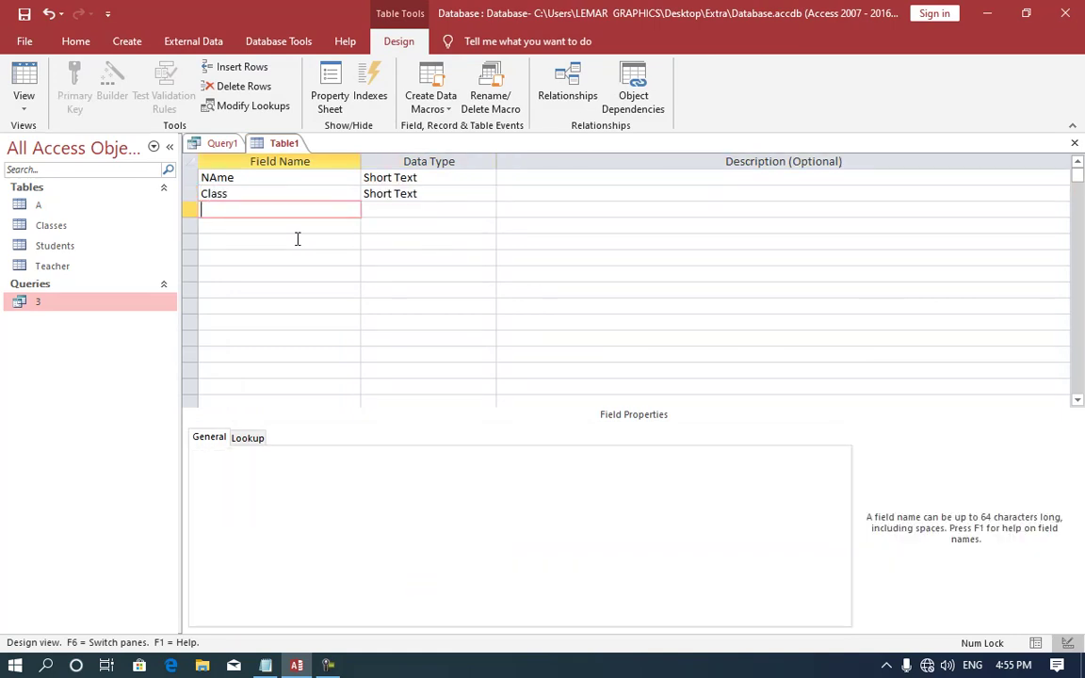
- Add a third field called Number with the Number data type
type("Nma")
key("BackSpace")
key("BackSpace")
key("BackSpace")
type("Name")
key("Return")
key("Return")
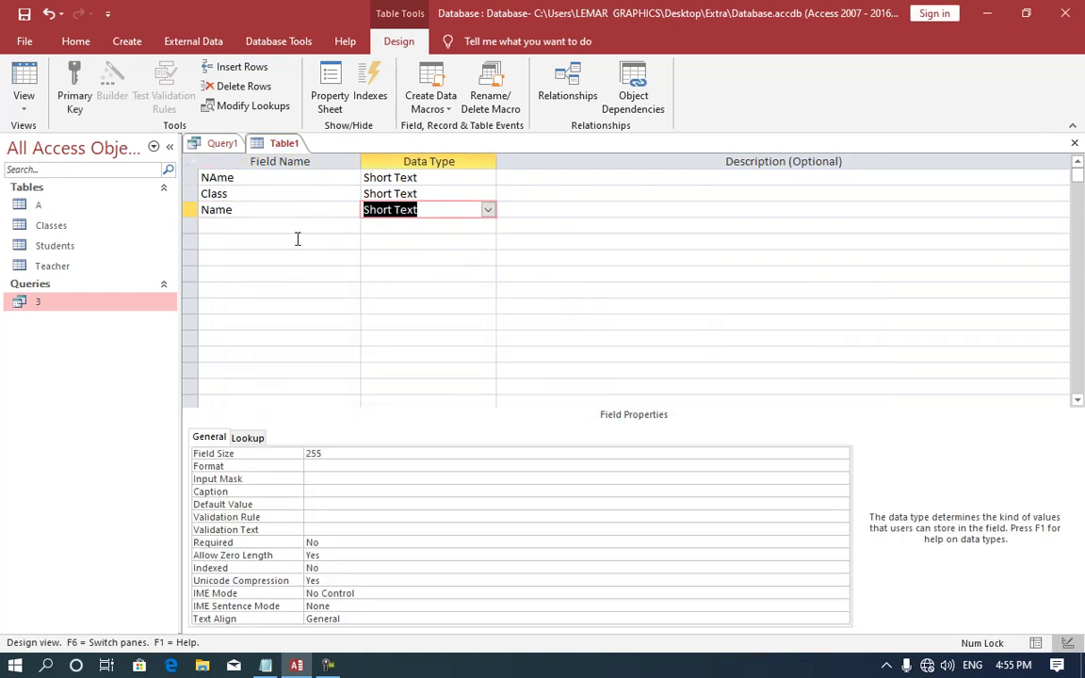
key("shift+Tab")
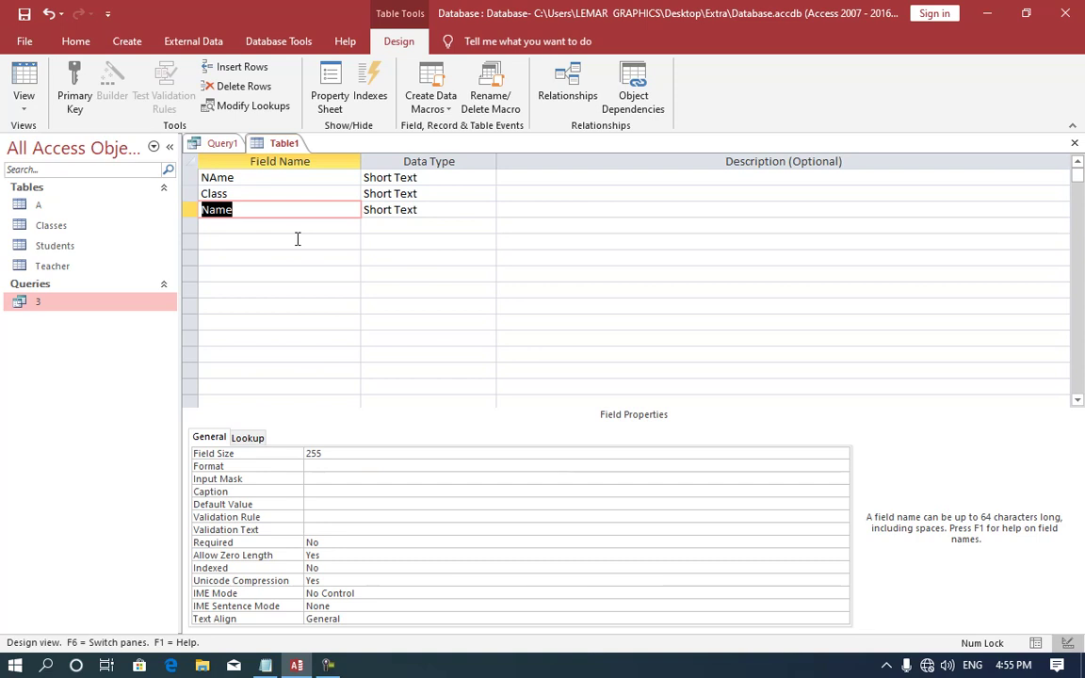
type("Number")
key("Tab")
type("N")
key("Tab")
- Save the table as B without a primary key and close it
key("ctrl+s")
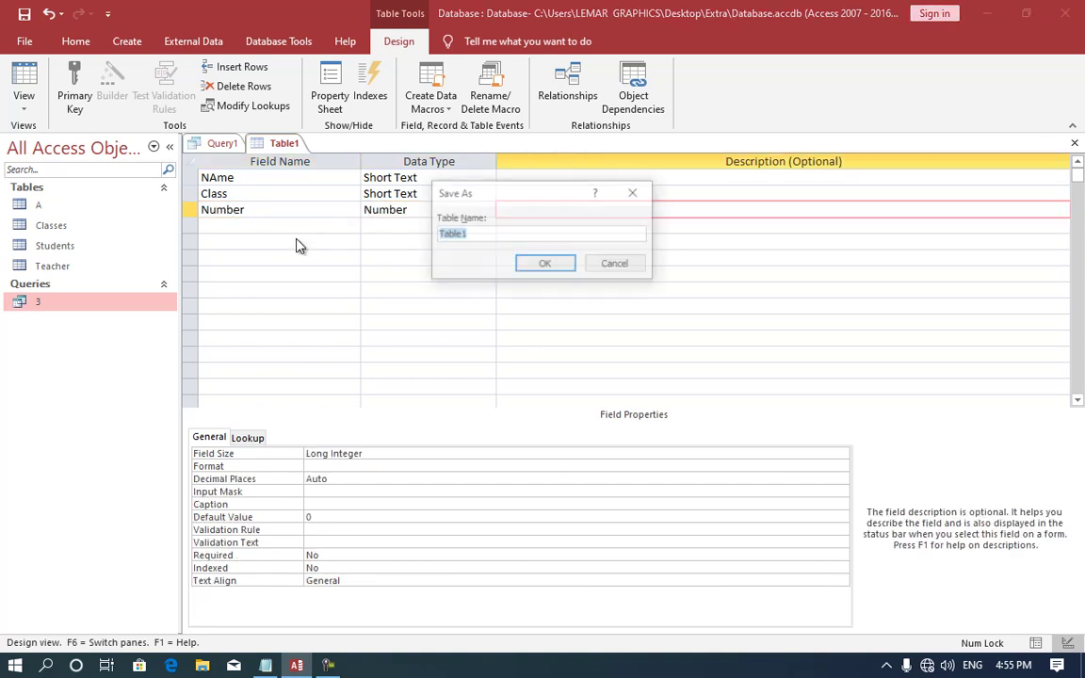
type("B")
key("Return")
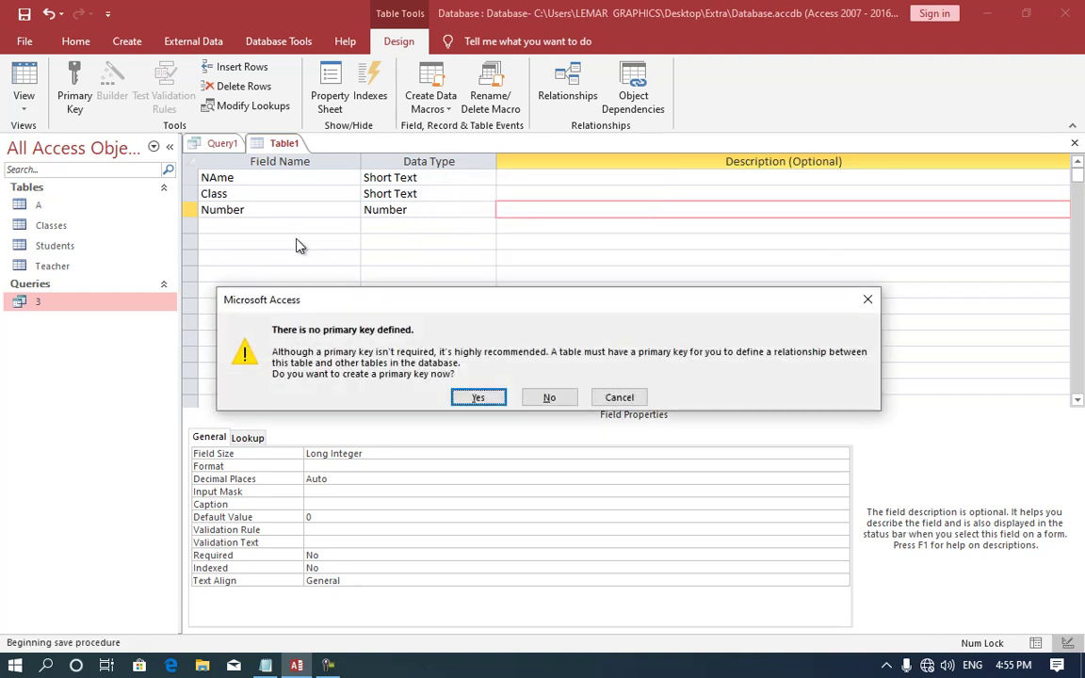
key("Tab")
key("Return")
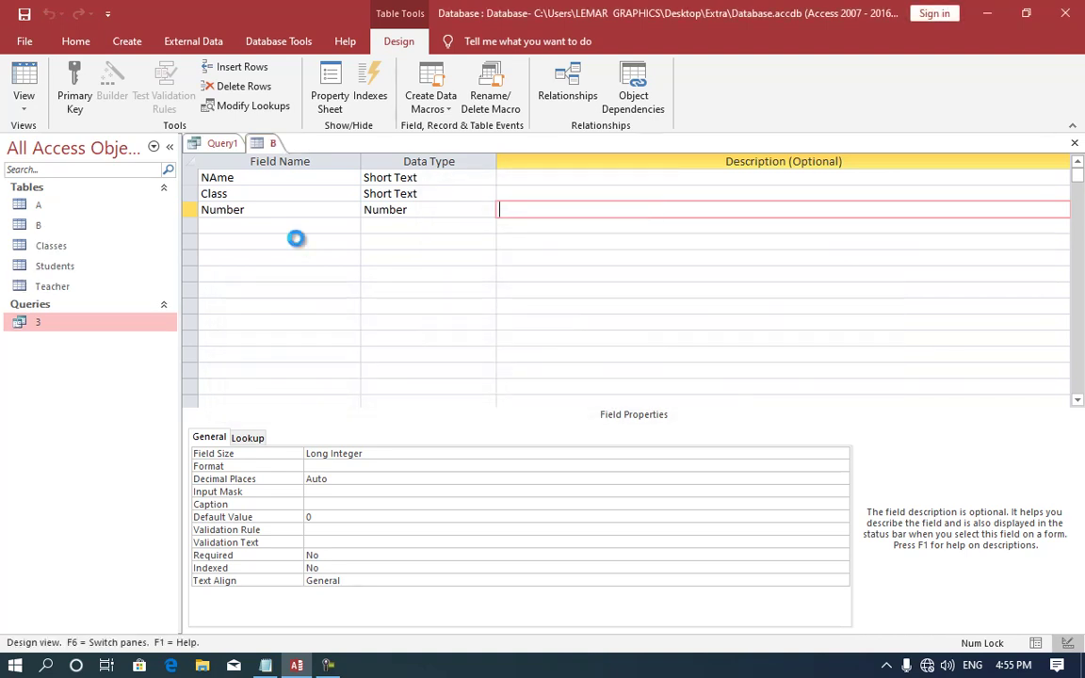
key("ctrl+w")
key("ctrl+w")
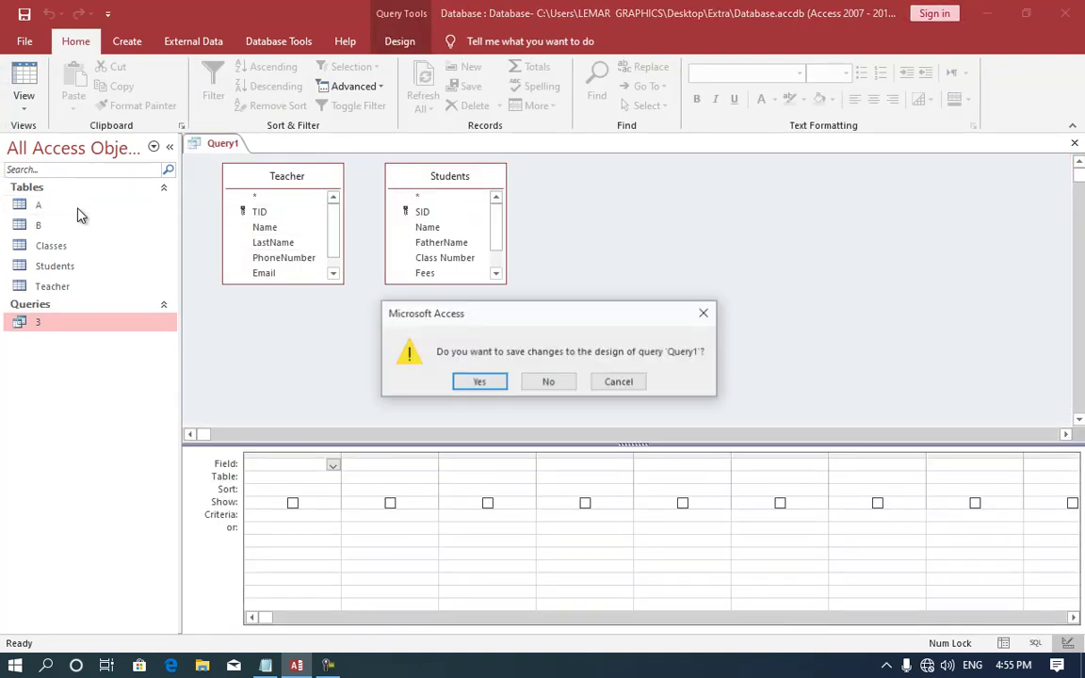
- Close Query1 unsaved and fill table A with records A/4/435345, B/5/3443645 and C/3/43534
left_click(570, 389)
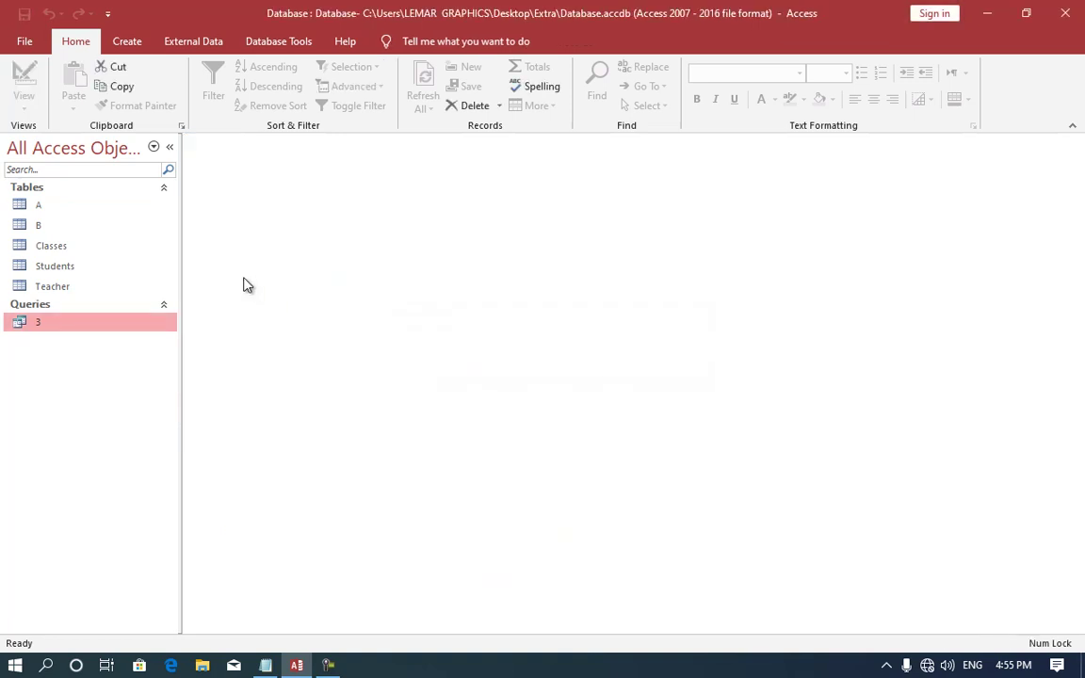
double_click(73, 206)
type("A")
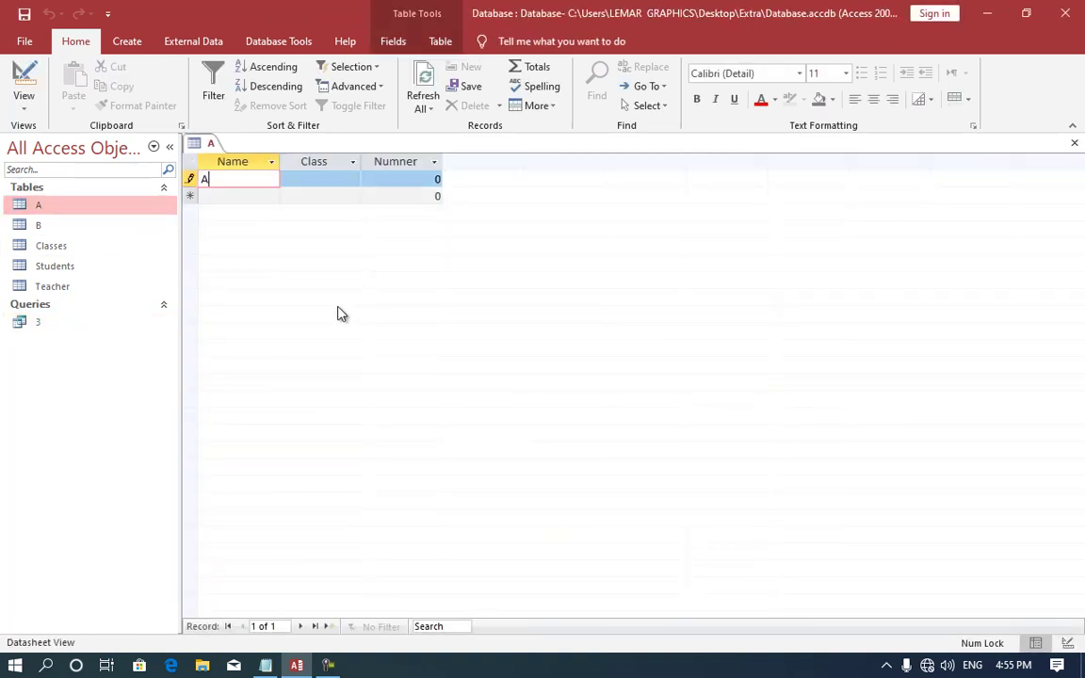
key("Tab")
key("Tab")
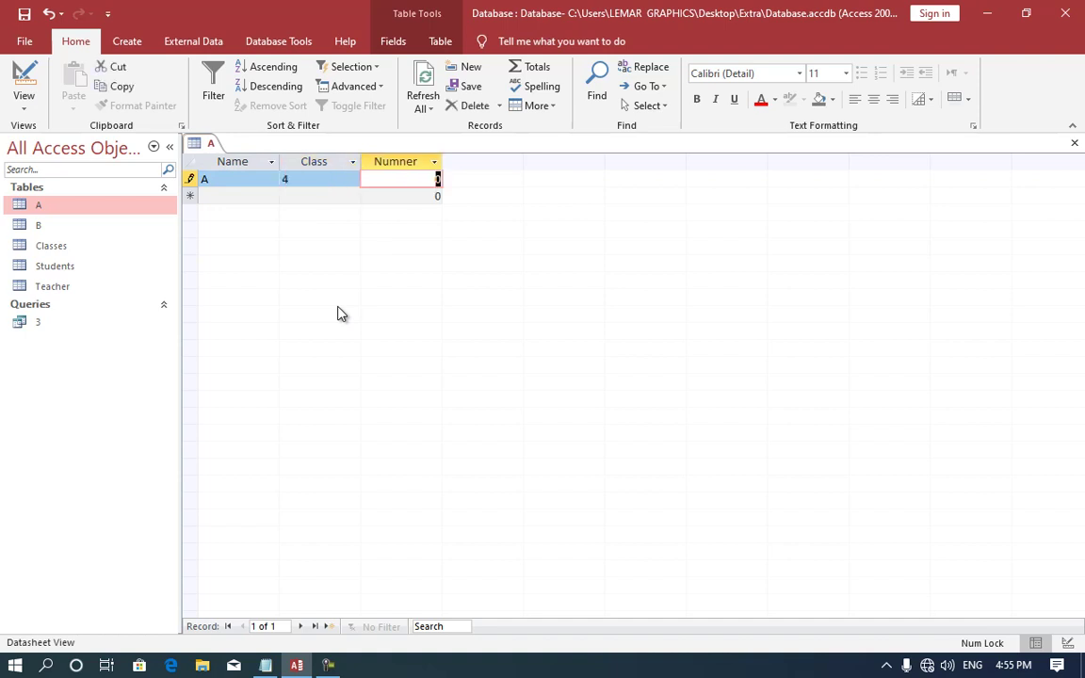
type("435345")
key("Tab")
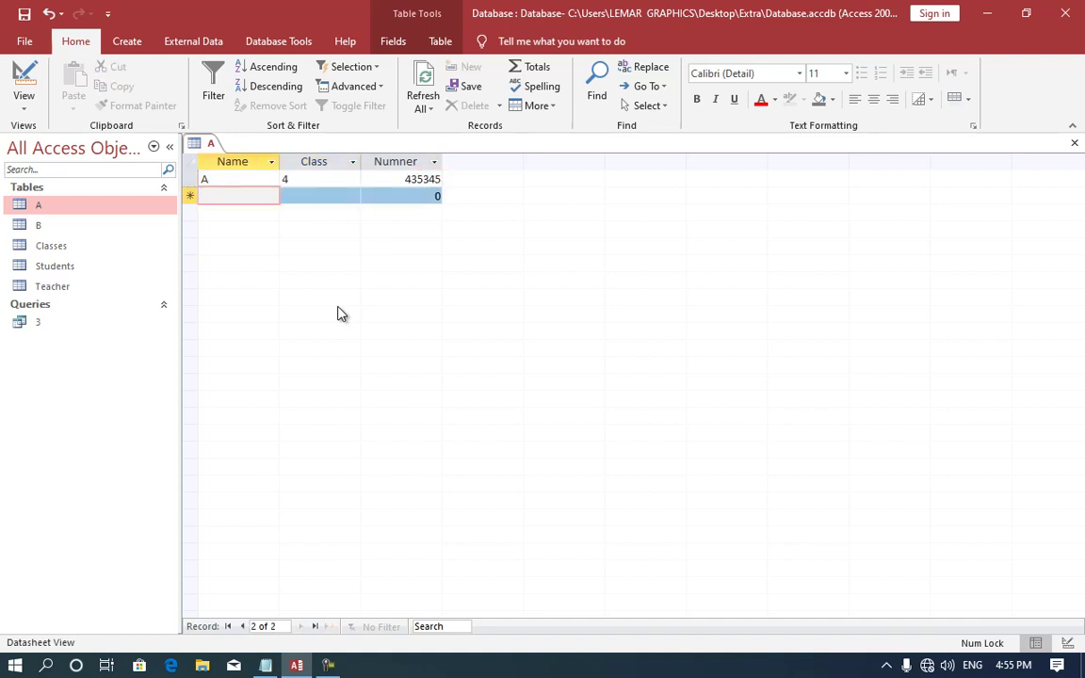
type("B")
key("Tab")
type("5")
key("Tab")
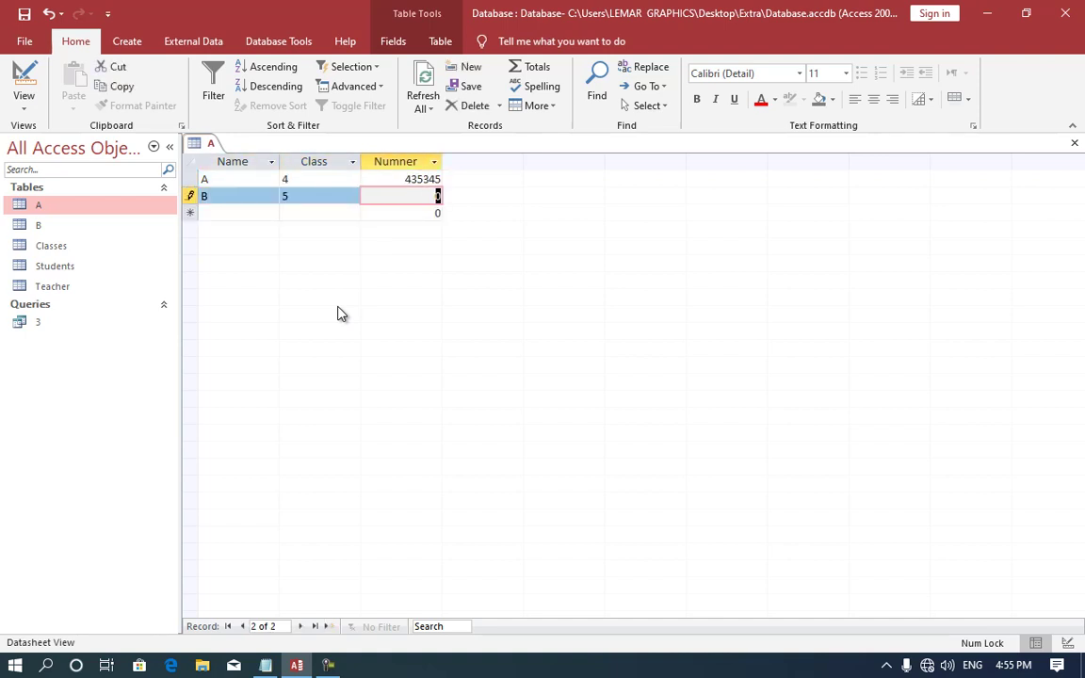
type("3443645")
key("Tab")
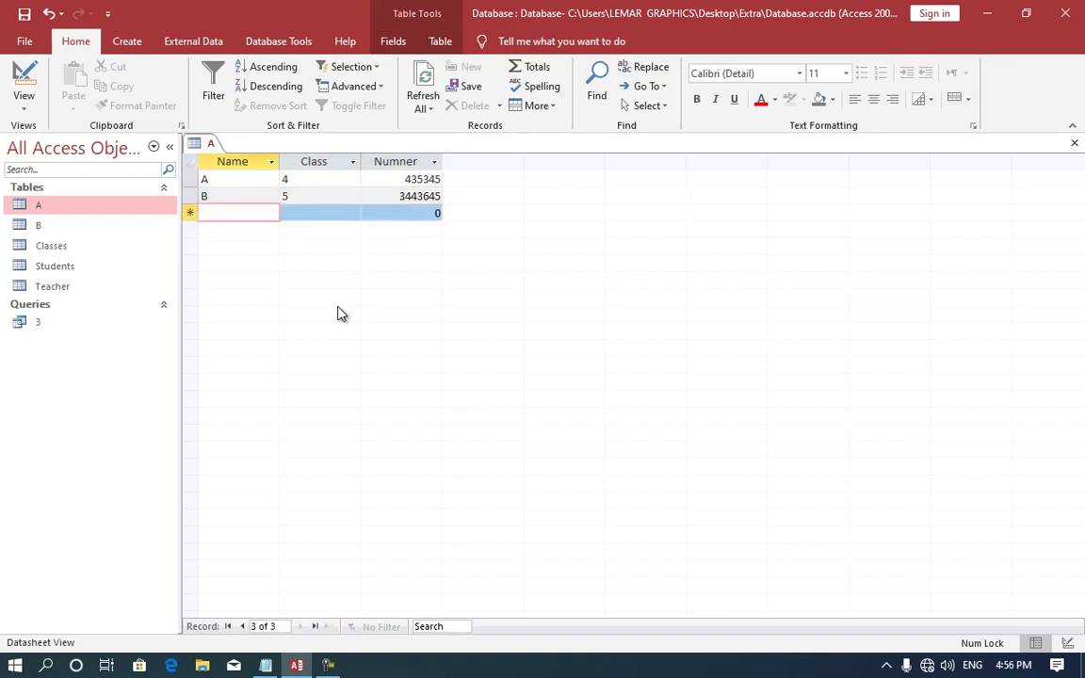
type("C")
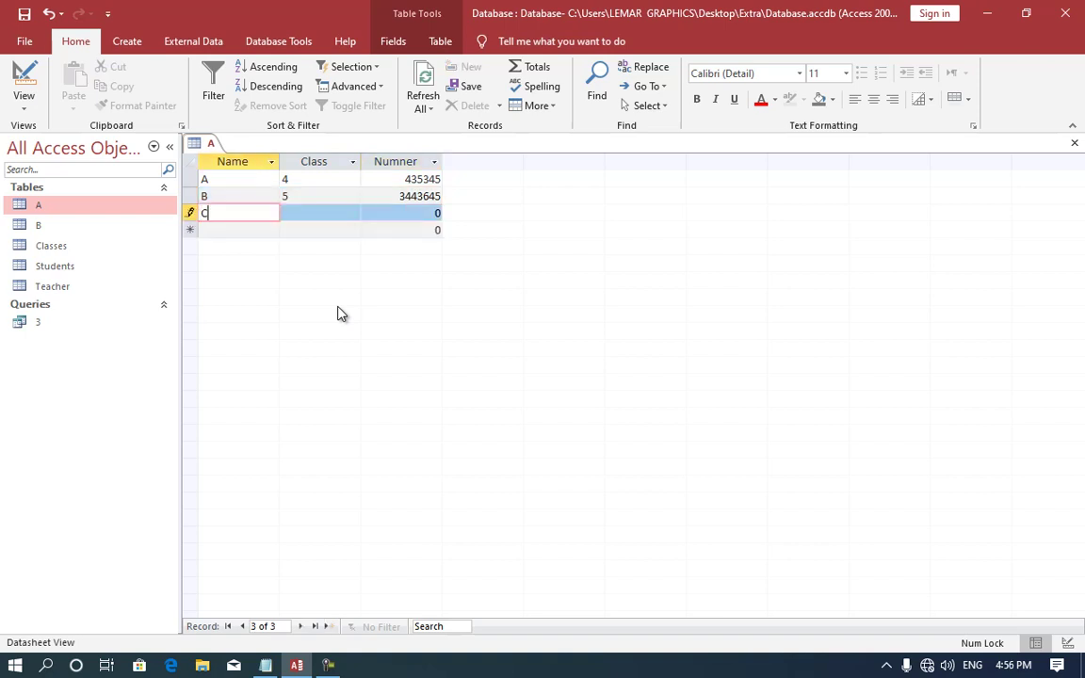
key("Tab")
type("3")
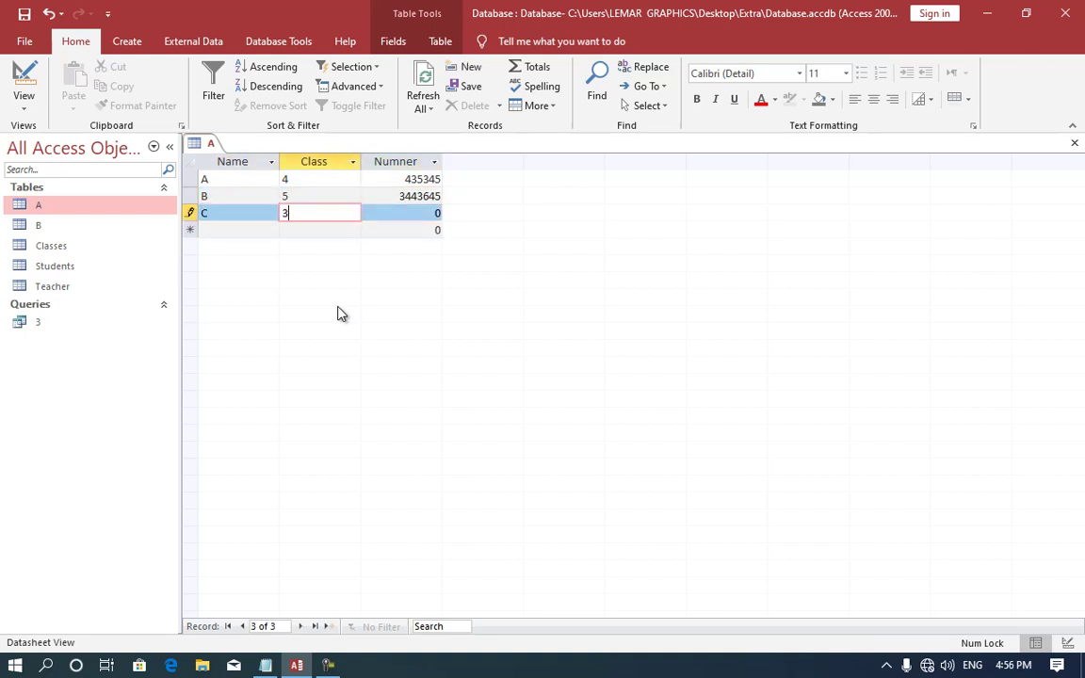
key("Tab")
type("43534")
key("Tab")
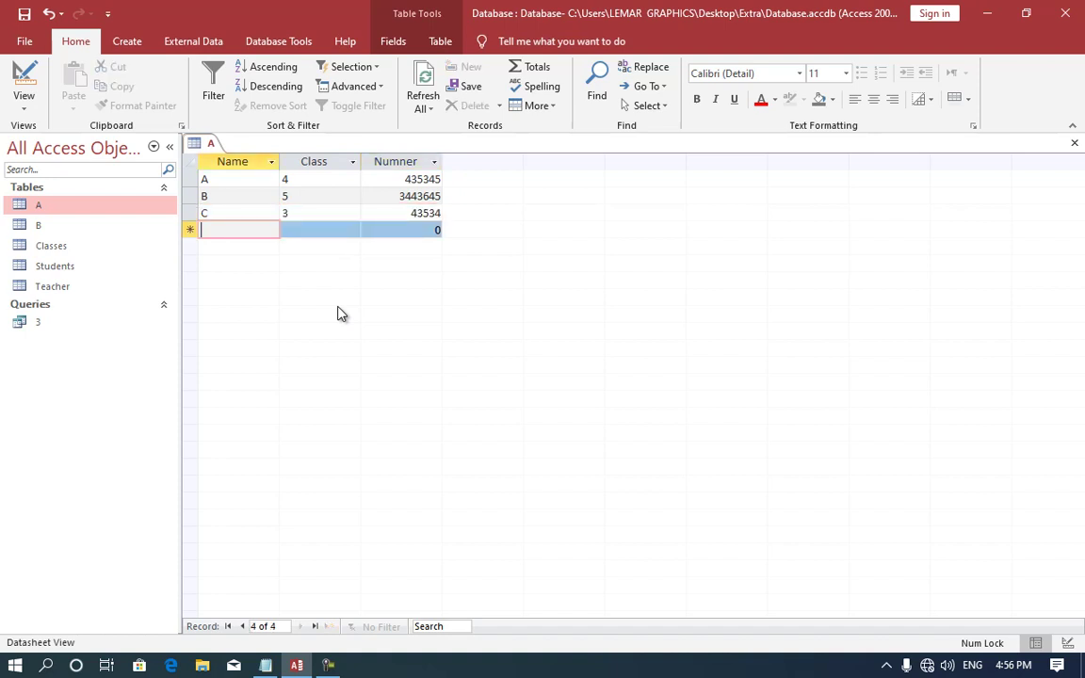
- Close table A, look over the empty table B, then close it
key("ctrl+w")
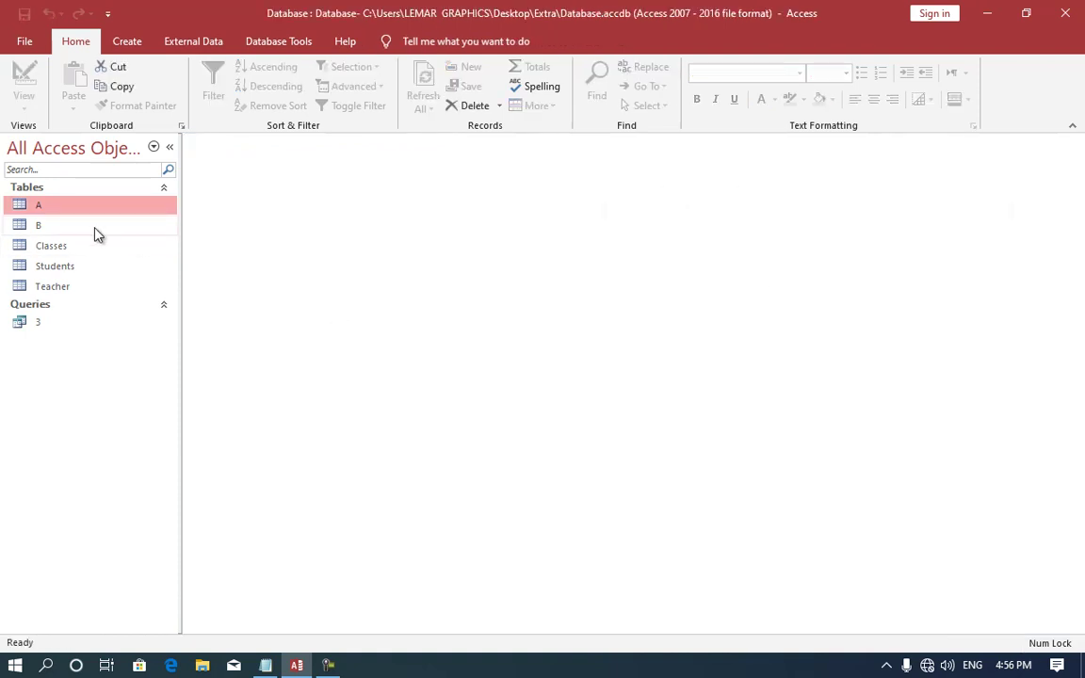
double_click(92, 231)
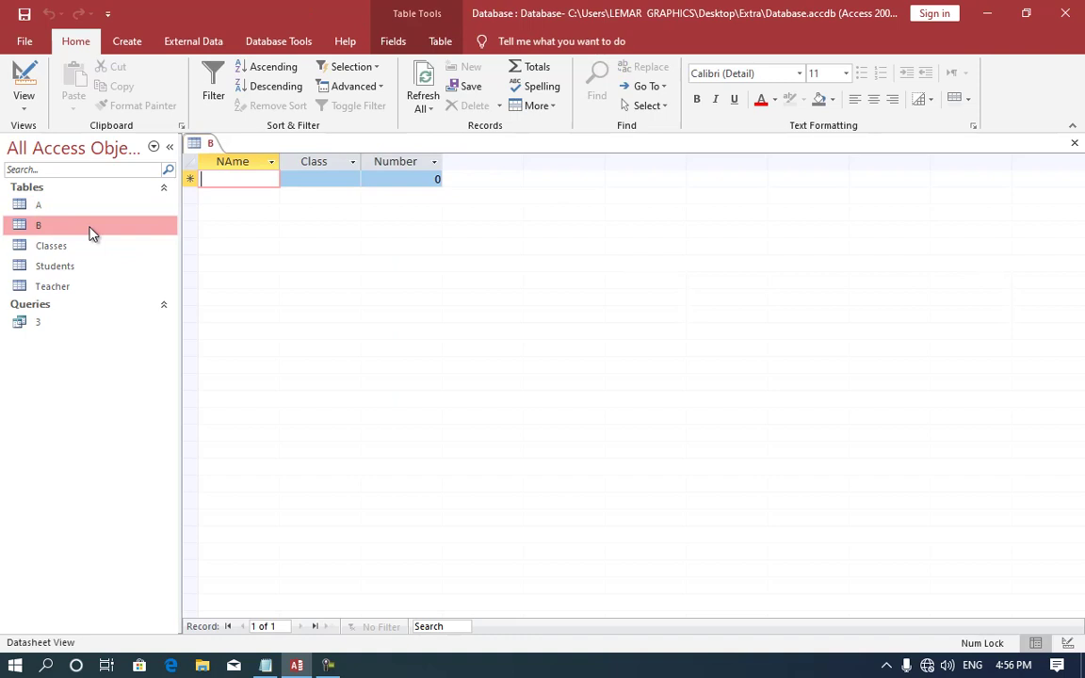
key("ctrl+w")
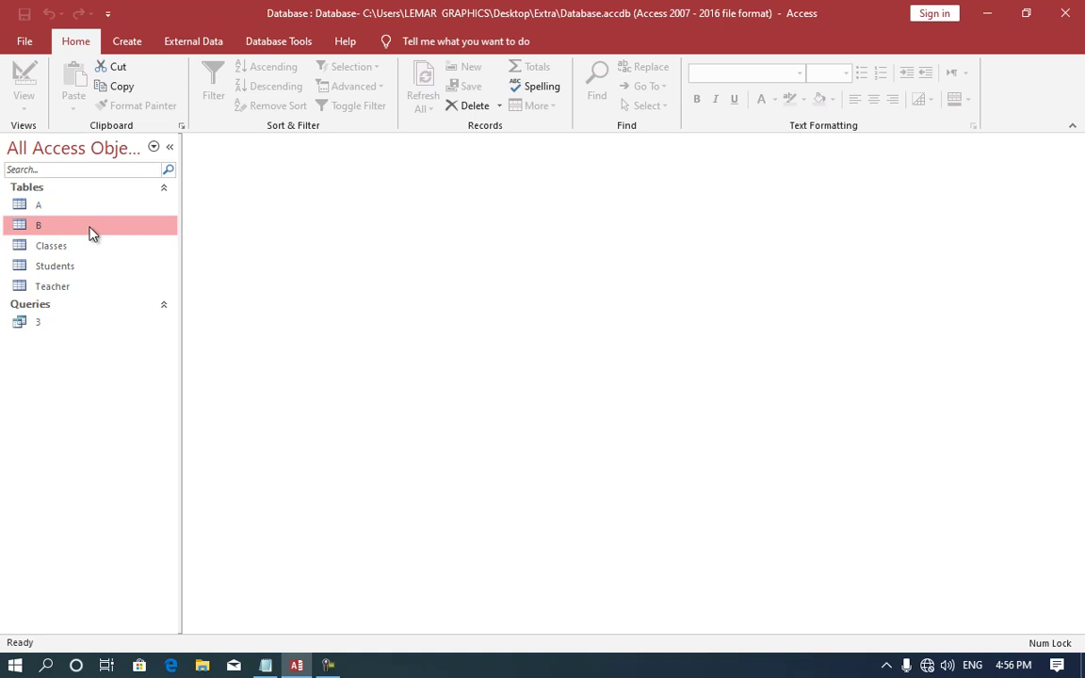
left_click(124, 41)
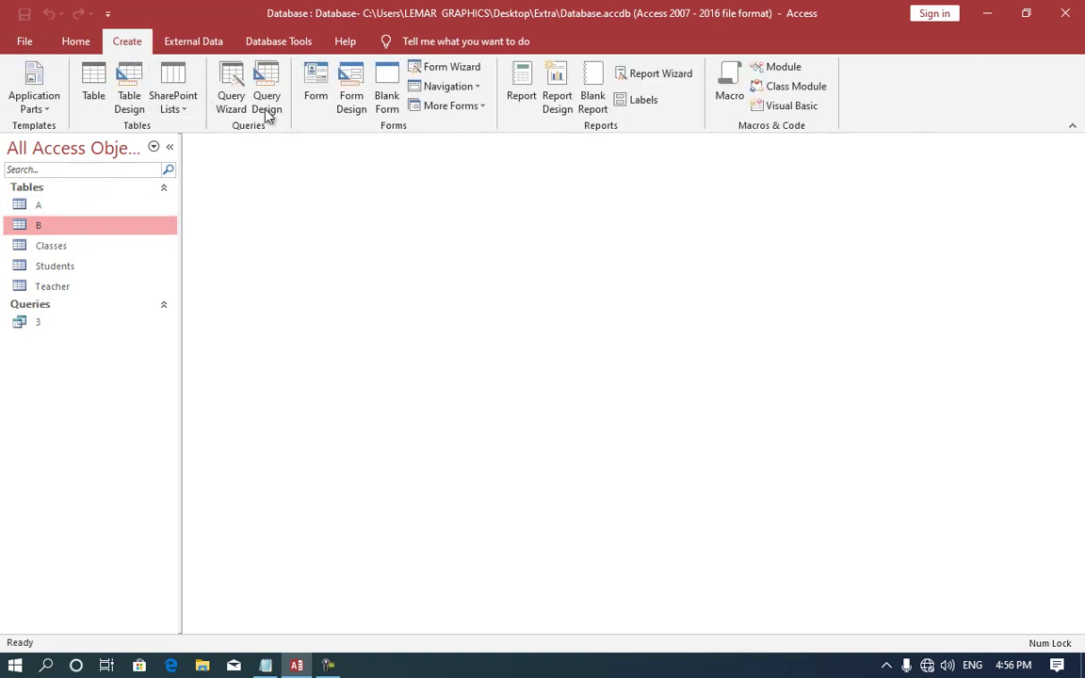
- Build a query on table A with Name, Class and Numner fields and preview its three records
left_click(267, 104)
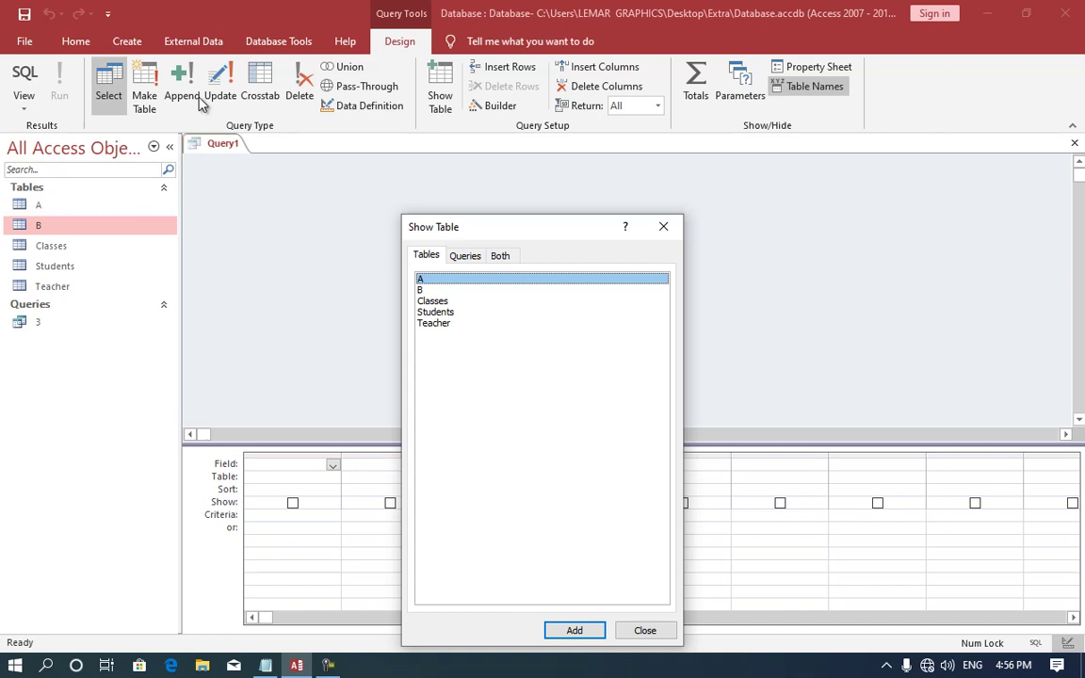
double_click(436, 281)
left_click(666, 226)
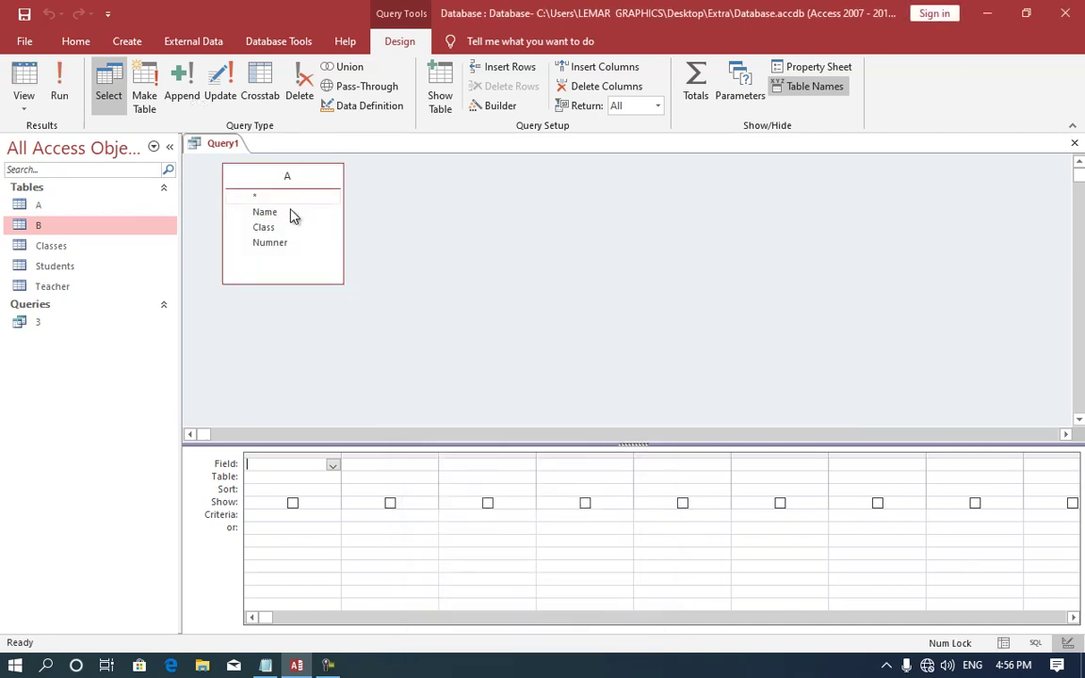
double_click(278, 213)
double_click(273, 227)
double_click(273, 244)
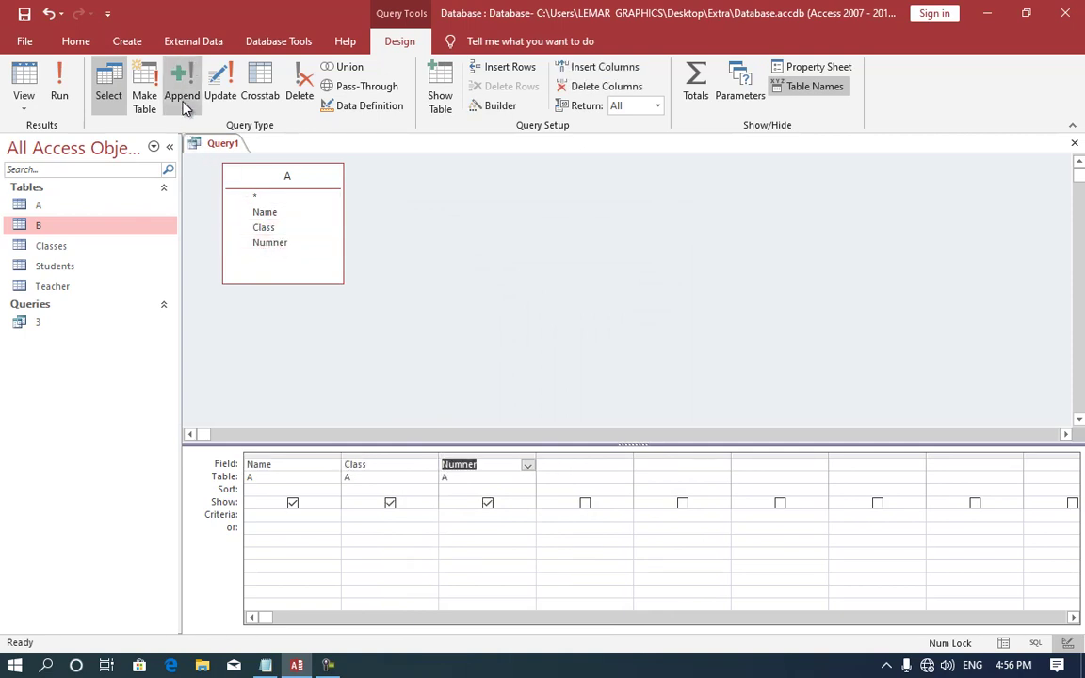
left_click(58, 94)
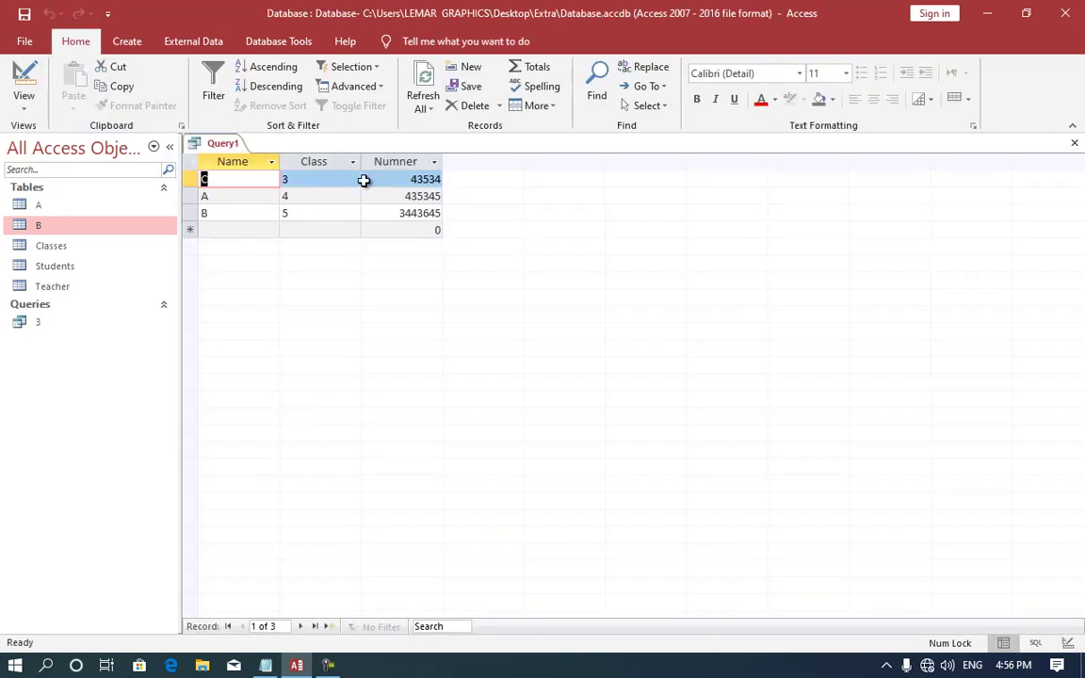
left_click(24, 75)
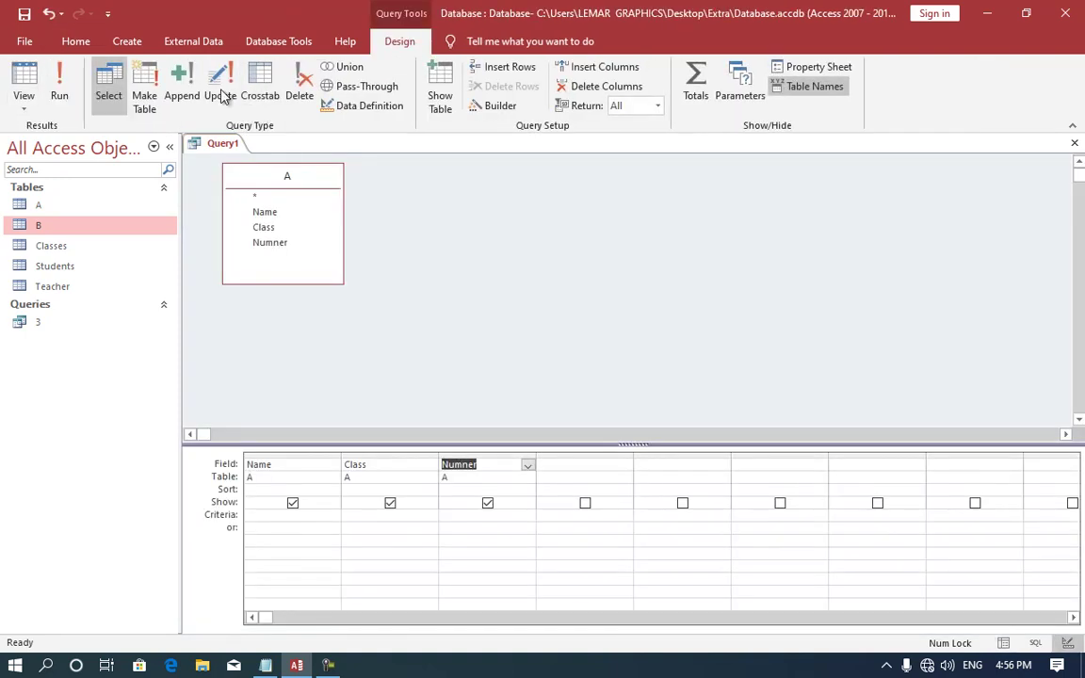
- Convert the query to an append query targeting table B in the current database
left_click(182, 83)
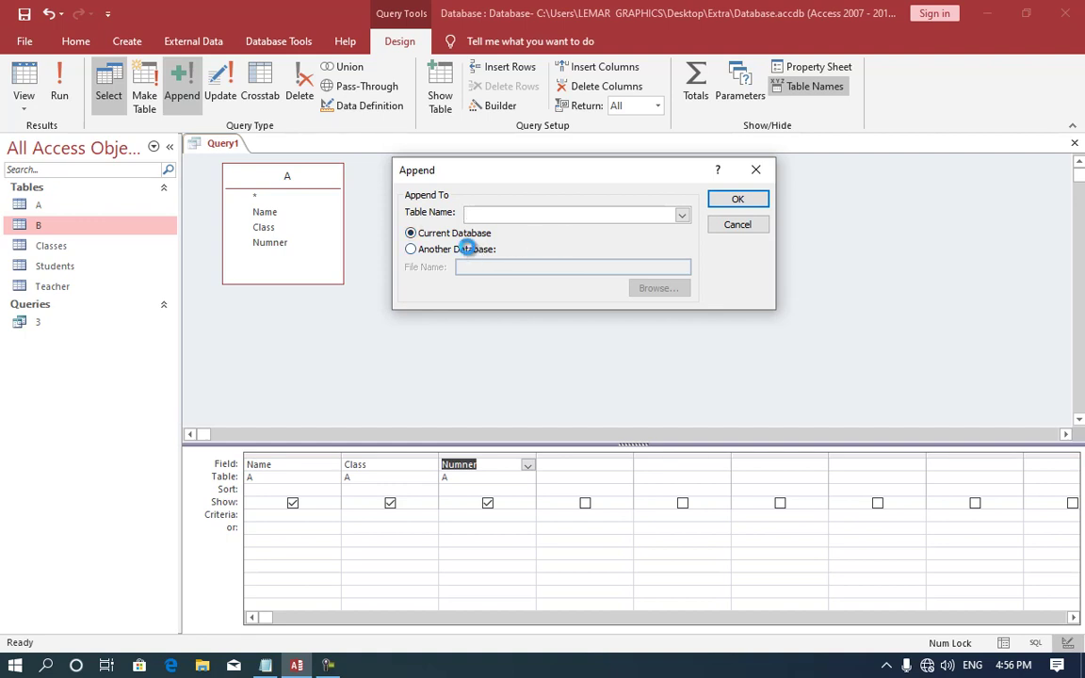
left_click(460, 250)
left_click(443, 234)
left_click(683, 215)
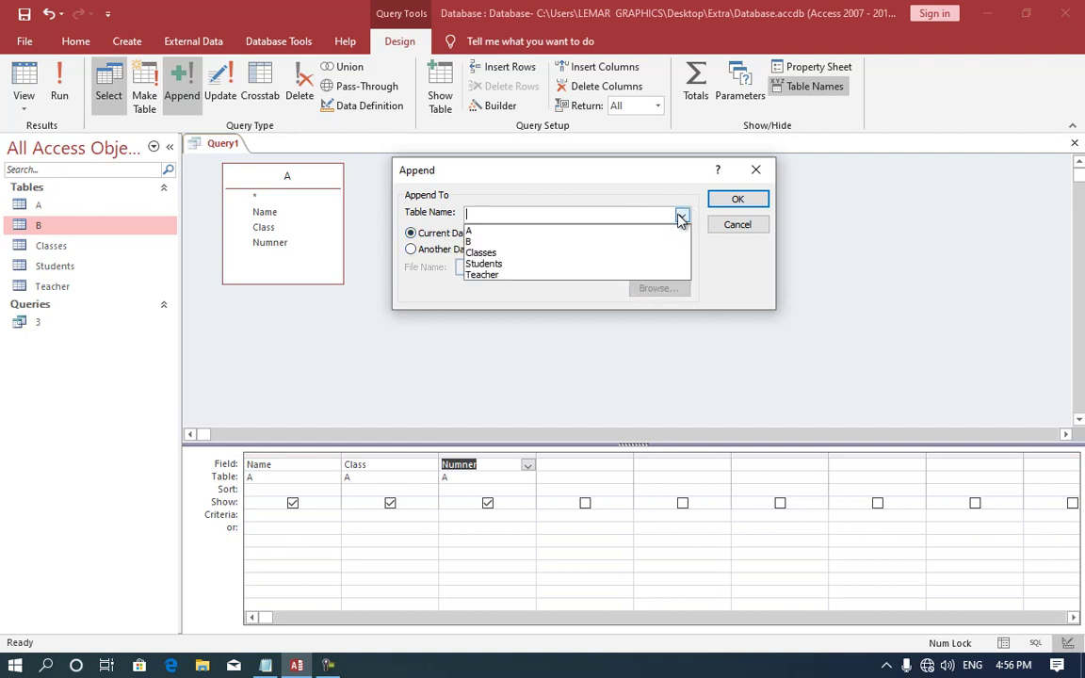
left_click(550, 243)
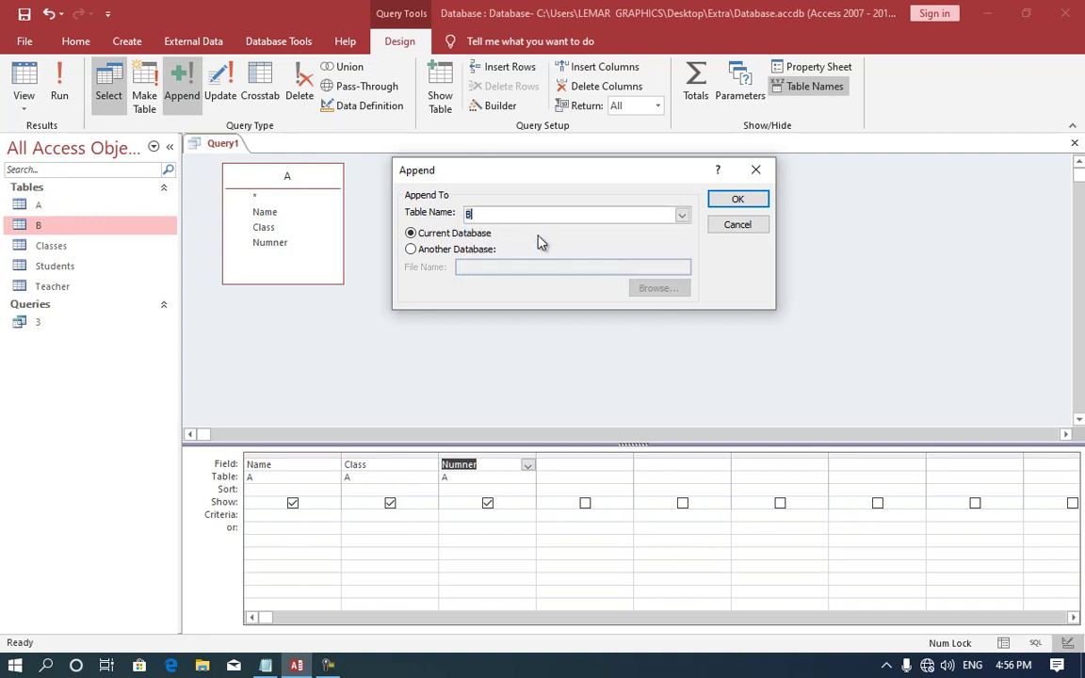
left_click(718, 205)
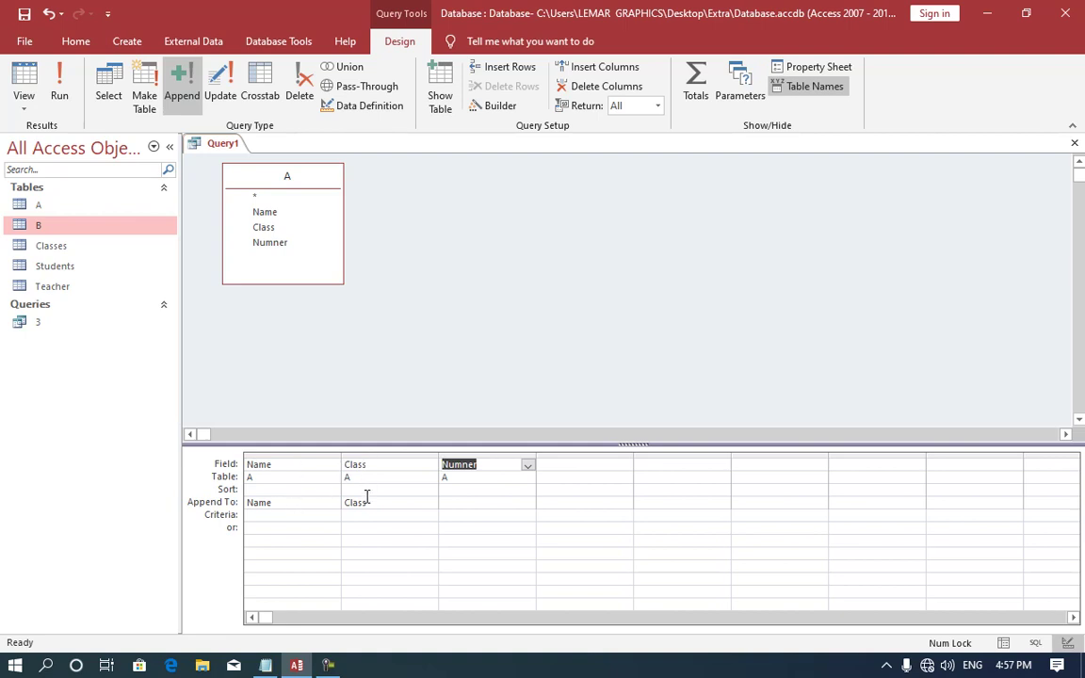
- Map Numner to Number, Name to Class and Class to NAme, then run the append
left_click(479, 503)
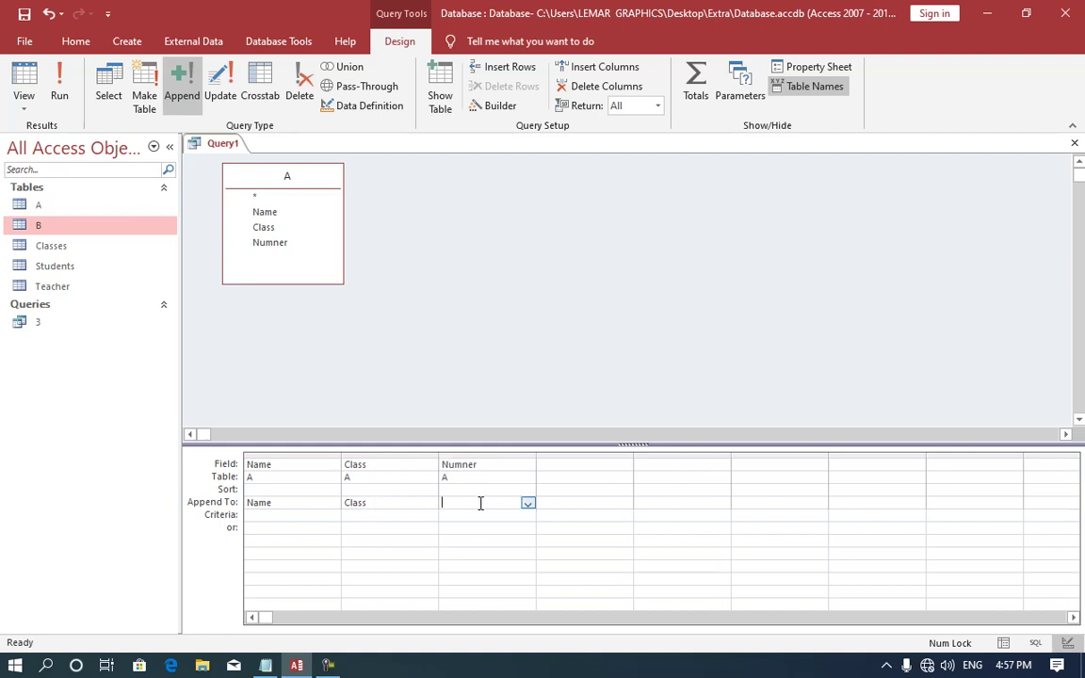
left_click(528, 504)
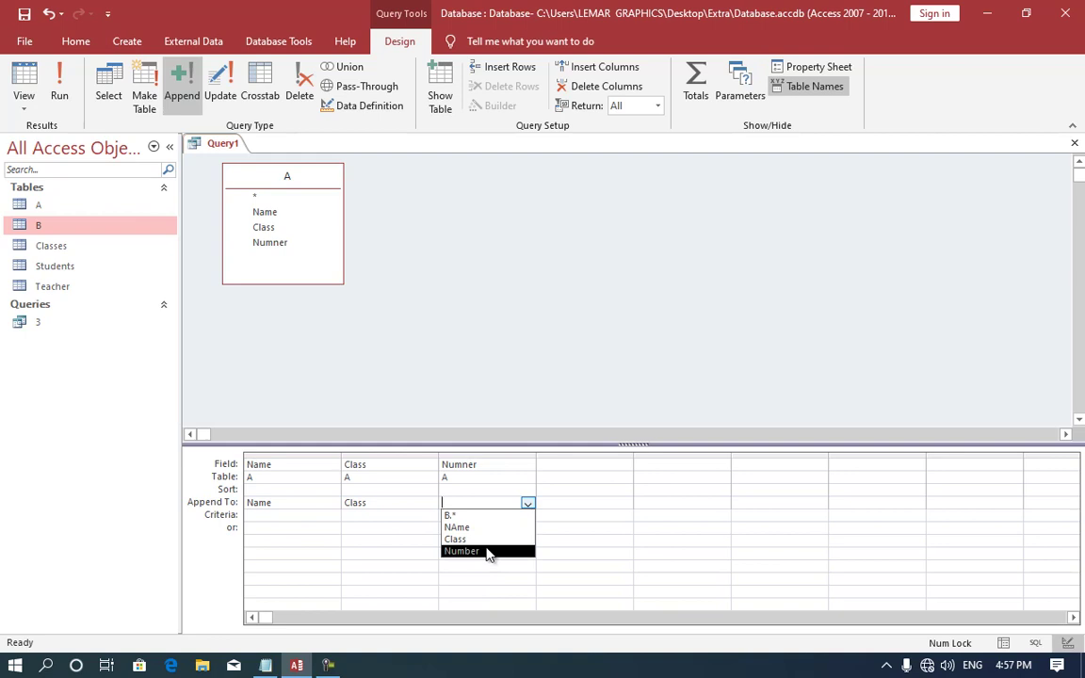
left_click(486, 552)
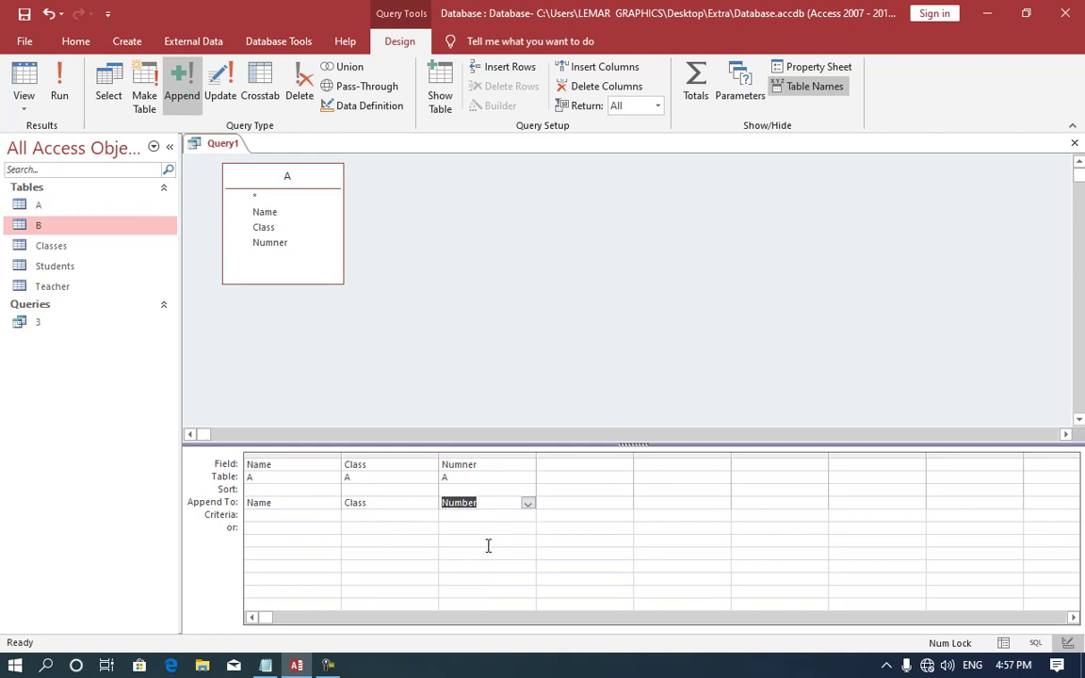
left_click(301, 505)
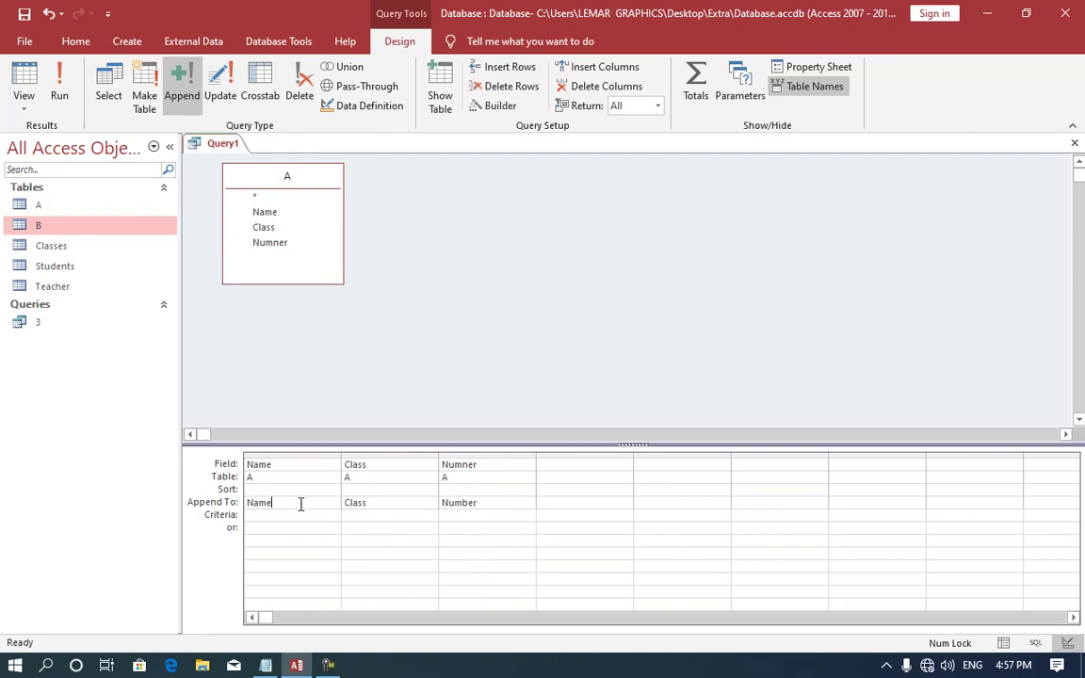
left_click(333, 503)
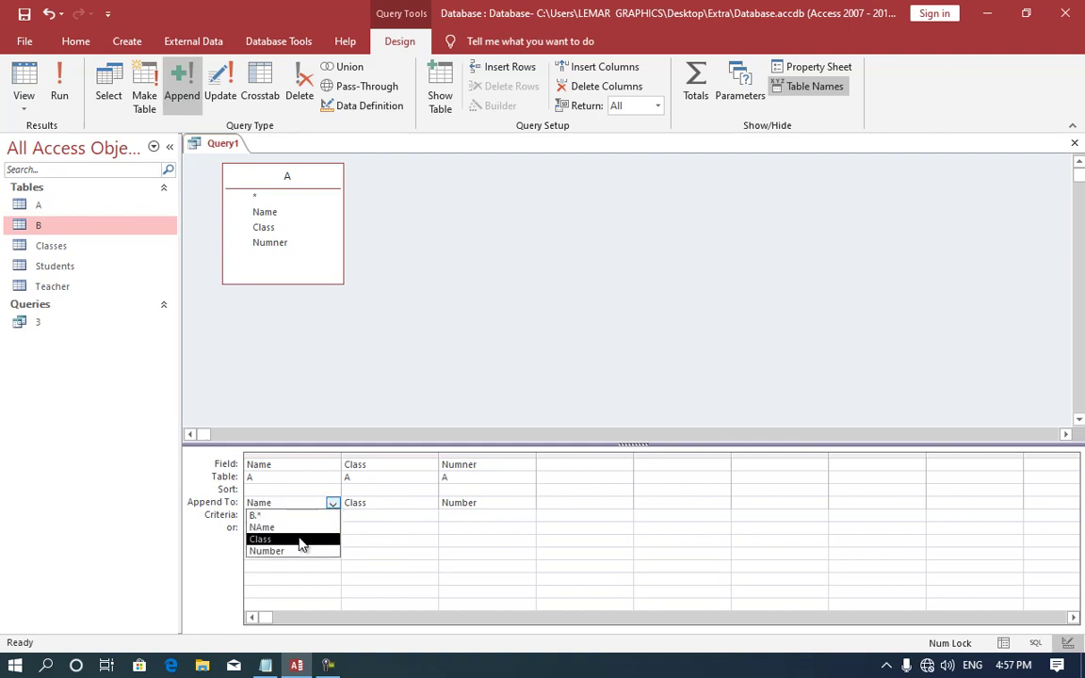
left_click(300, 540)
left_click(402, 502)
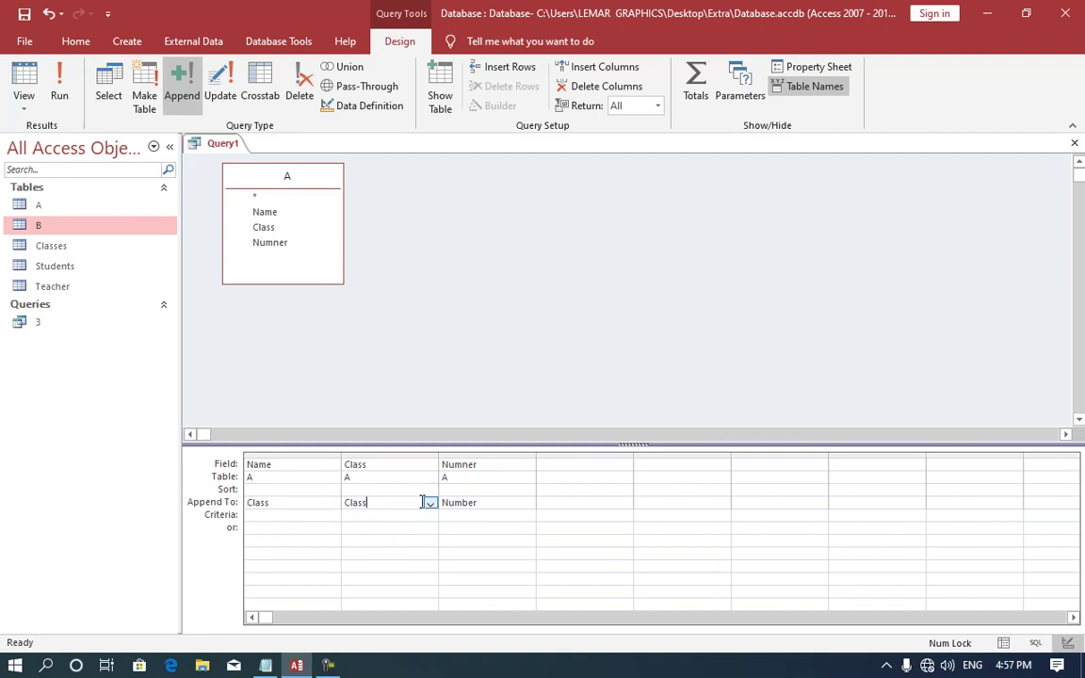
left_click(430, 503)
left_click(388, 525)
left_click(348, 515)
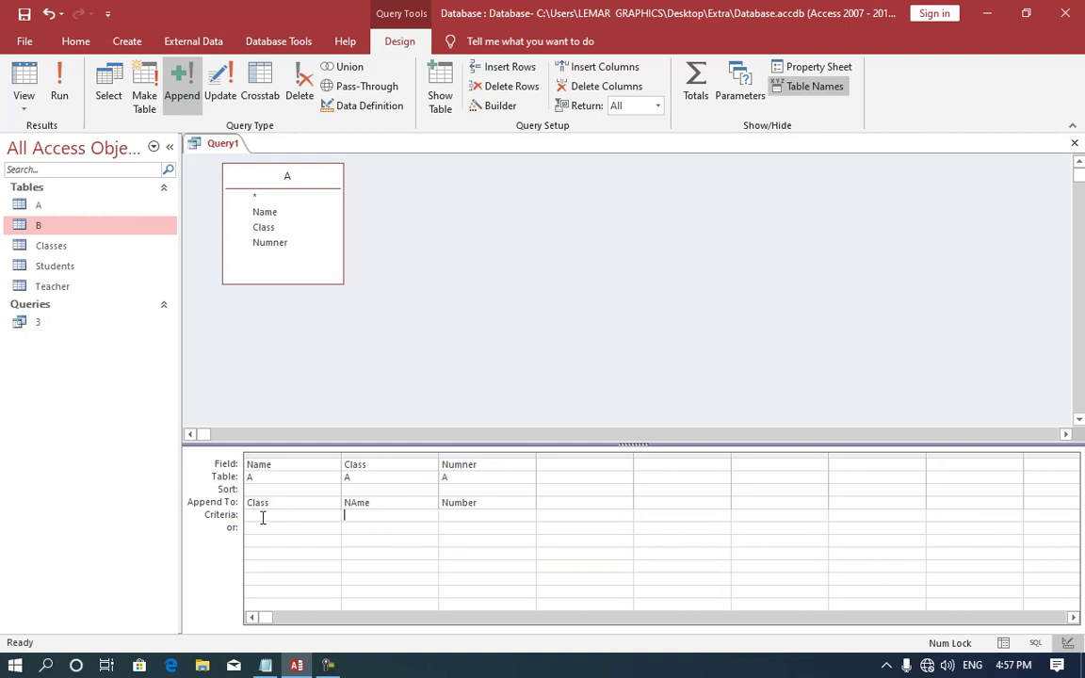
left_click(59, 92)
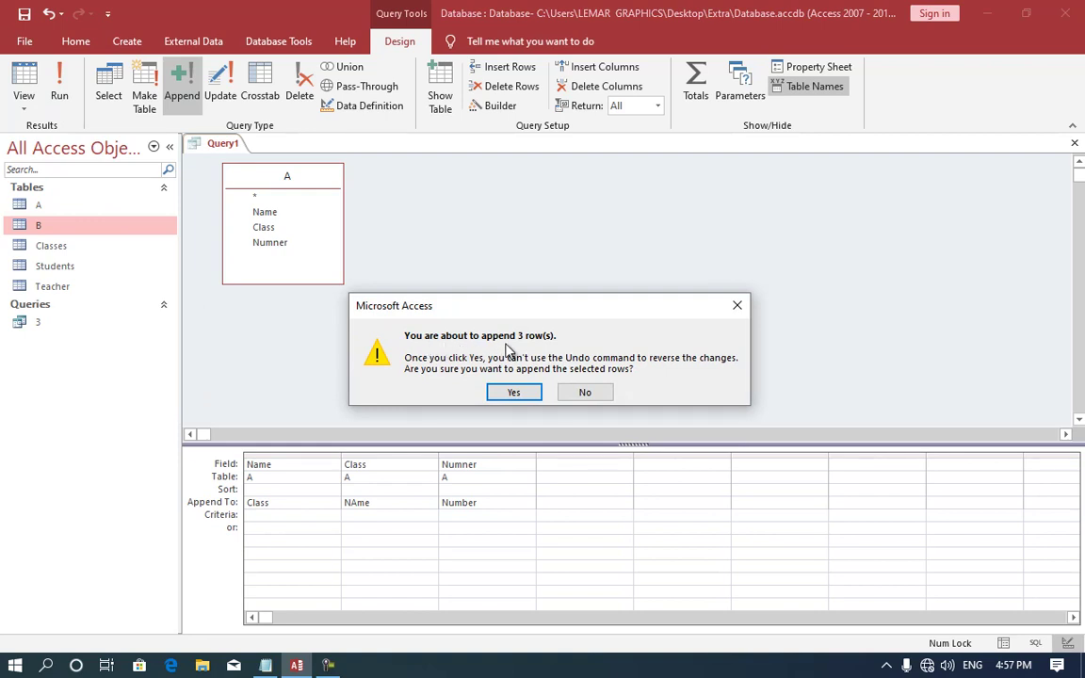
- Confirm appending the 3 rows and compare table B's new rows with table A
left_click(514, 393)
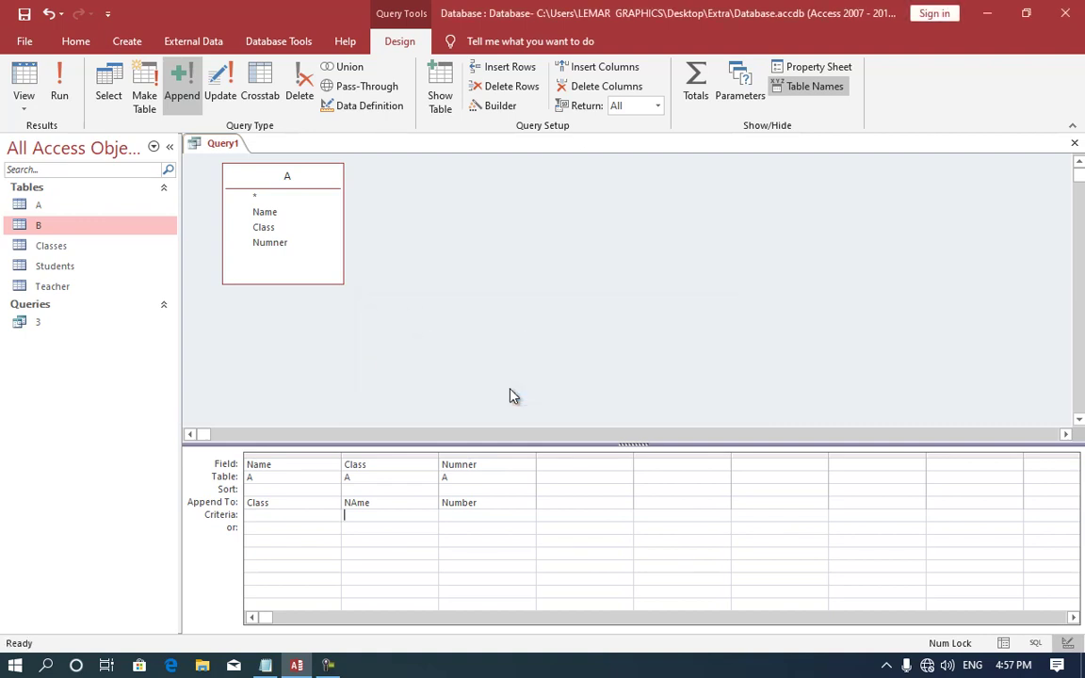
double_click(52, 226)
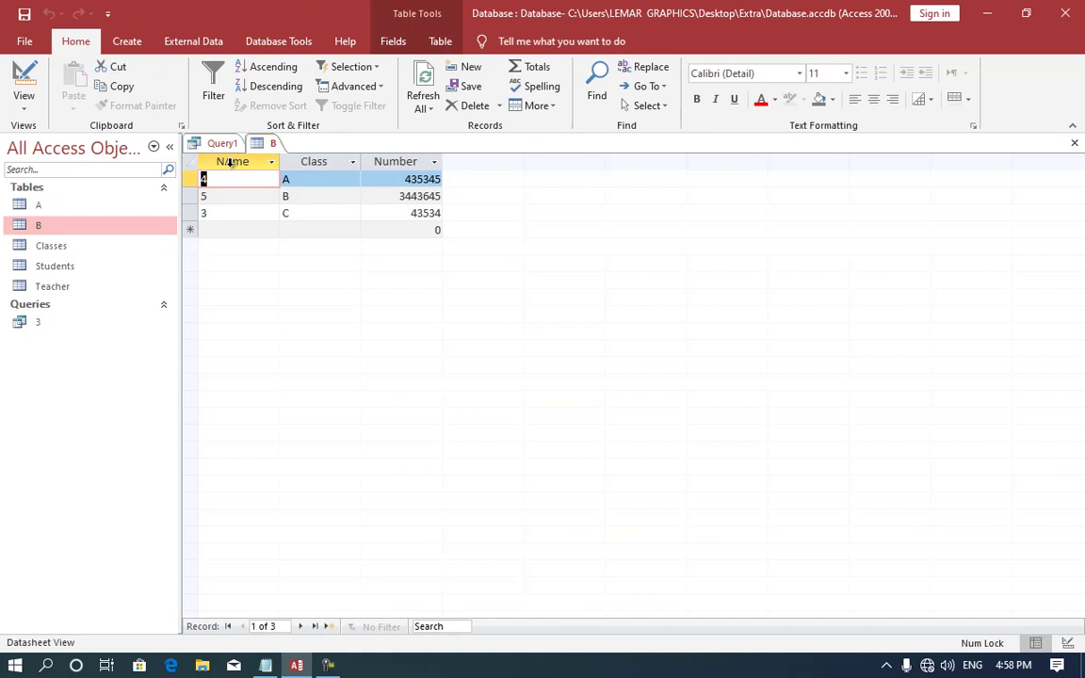
left_click(230, 161)
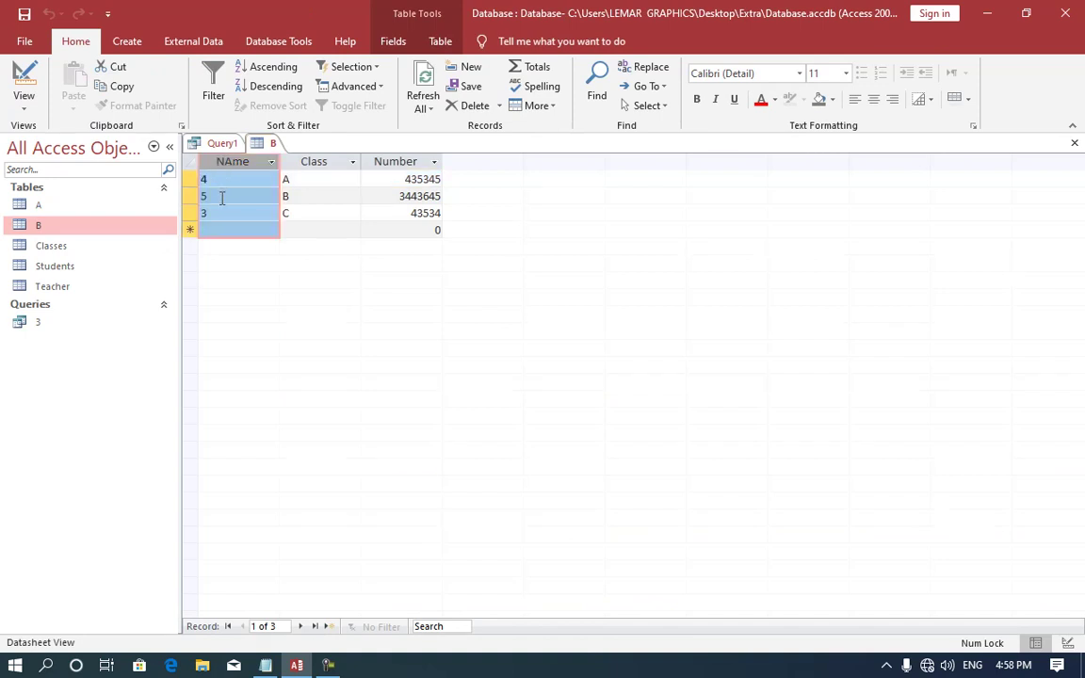
double_click(106, 207)
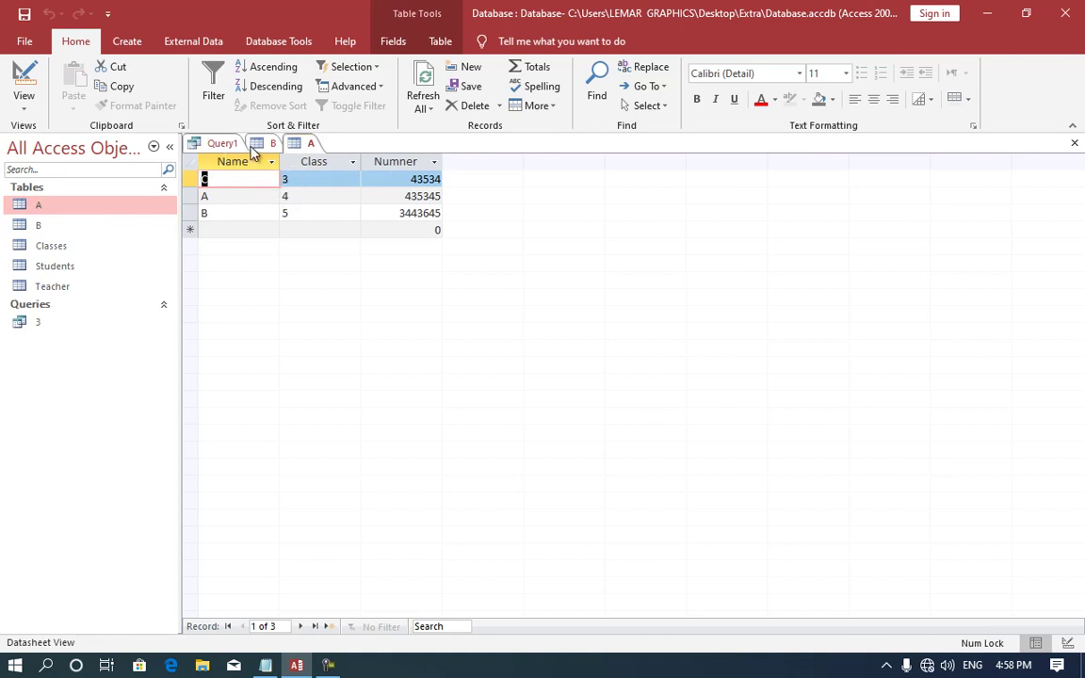
left_click(258, 146)
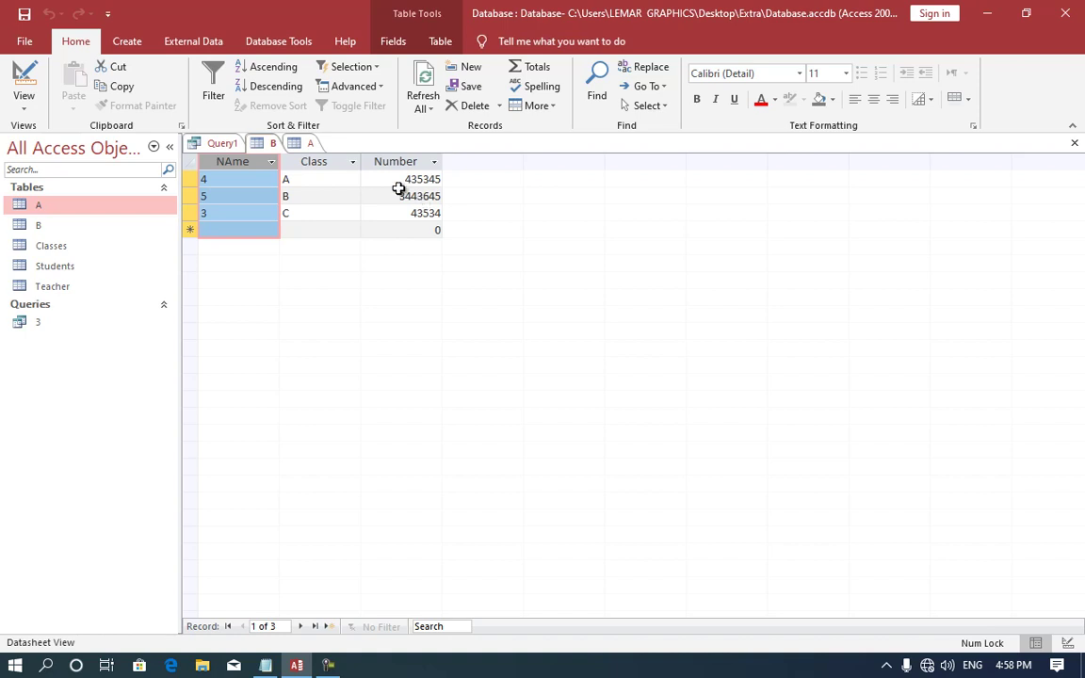
- Delete all three records from table B and close both tables
left_click_drag(187, 214, 188, 174)
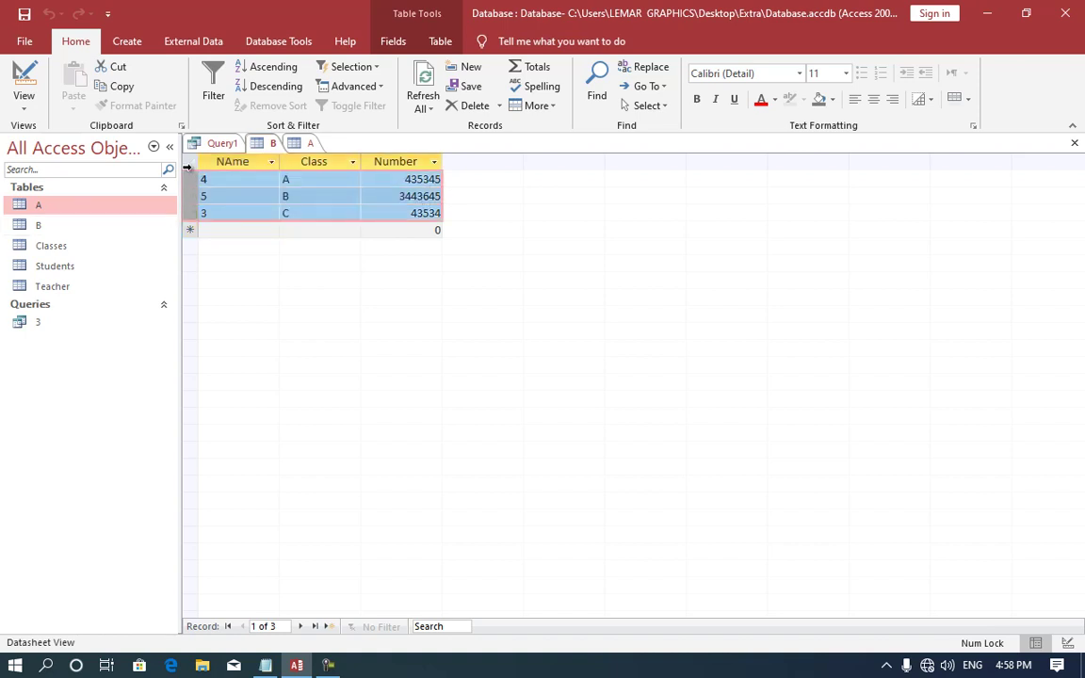
key("Delete")
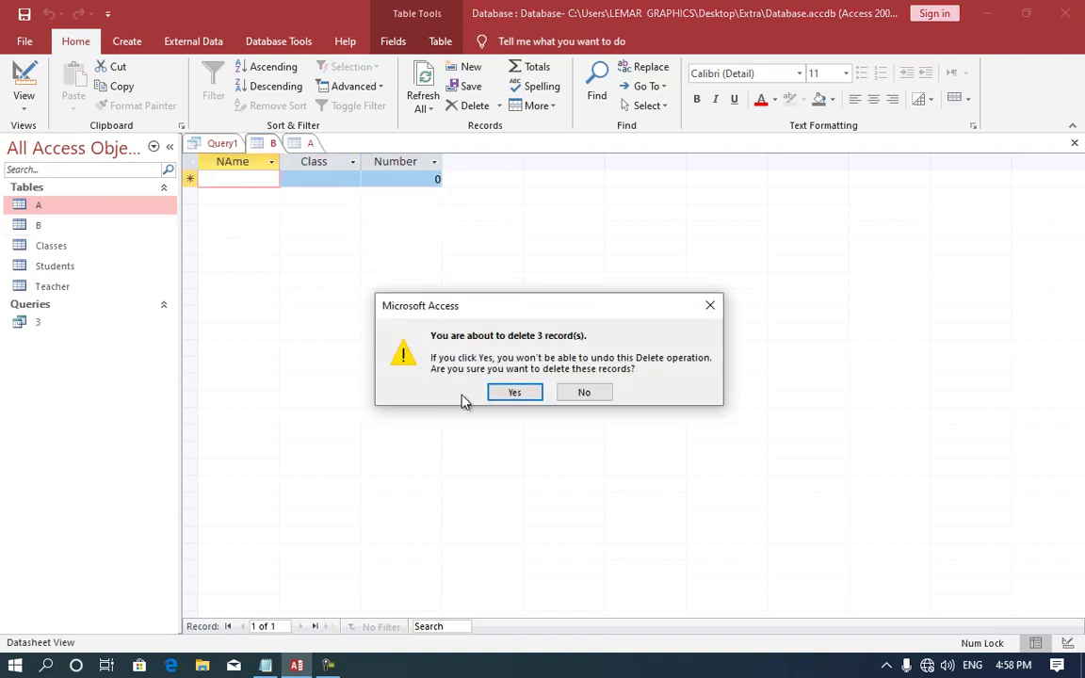
left_click(518, 391)
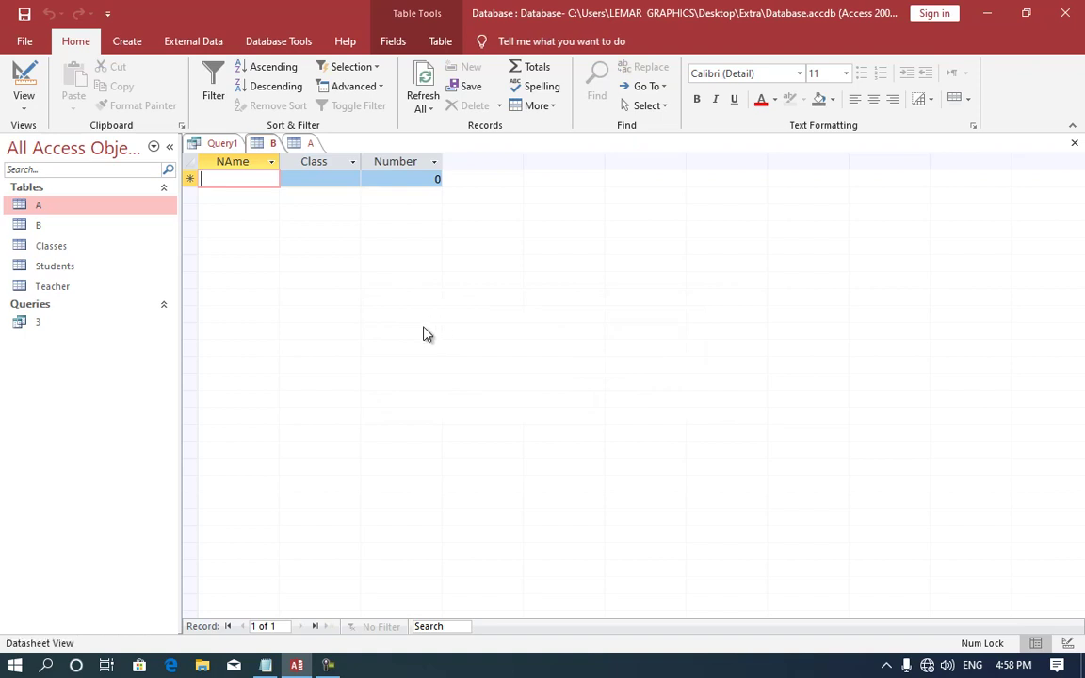
key("ctrl+w")
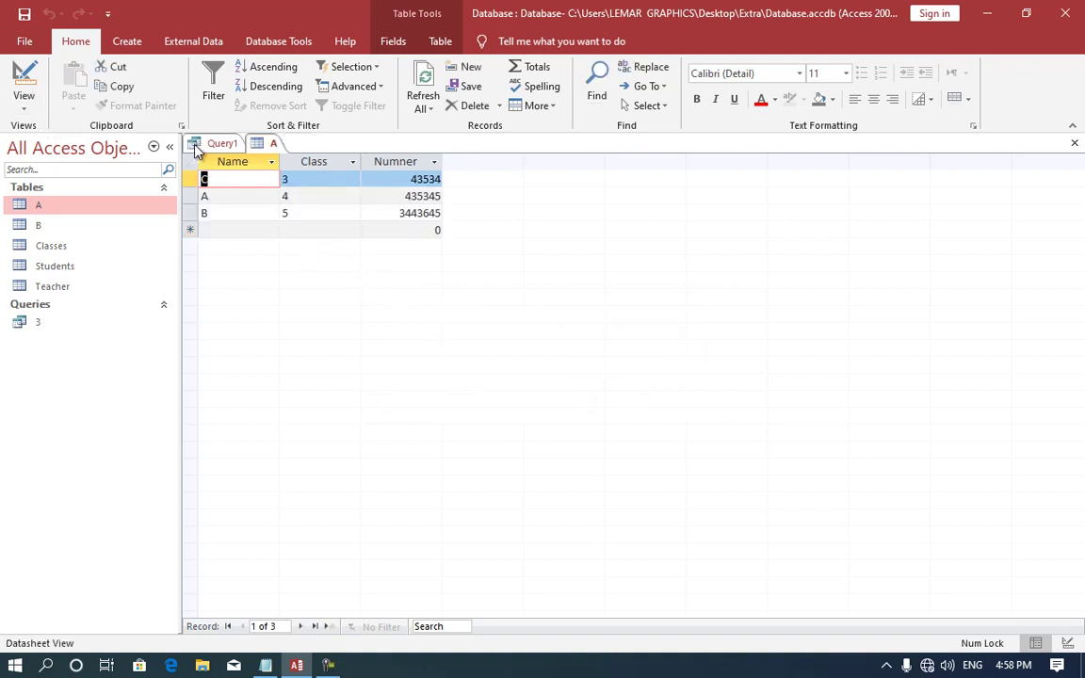
key("ctrl+w")
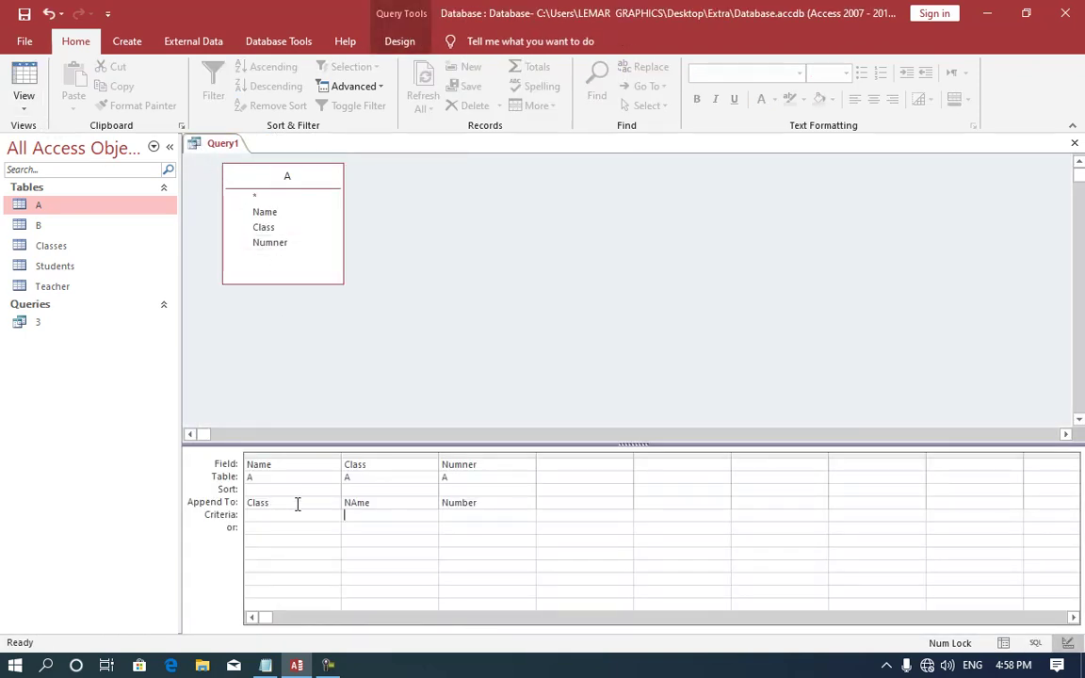
- Map Name to NAme and Class to Class, with a Class criterion of >"3"
left_click(303, 503)
left_click(334, 506)
left_click(286, 527)
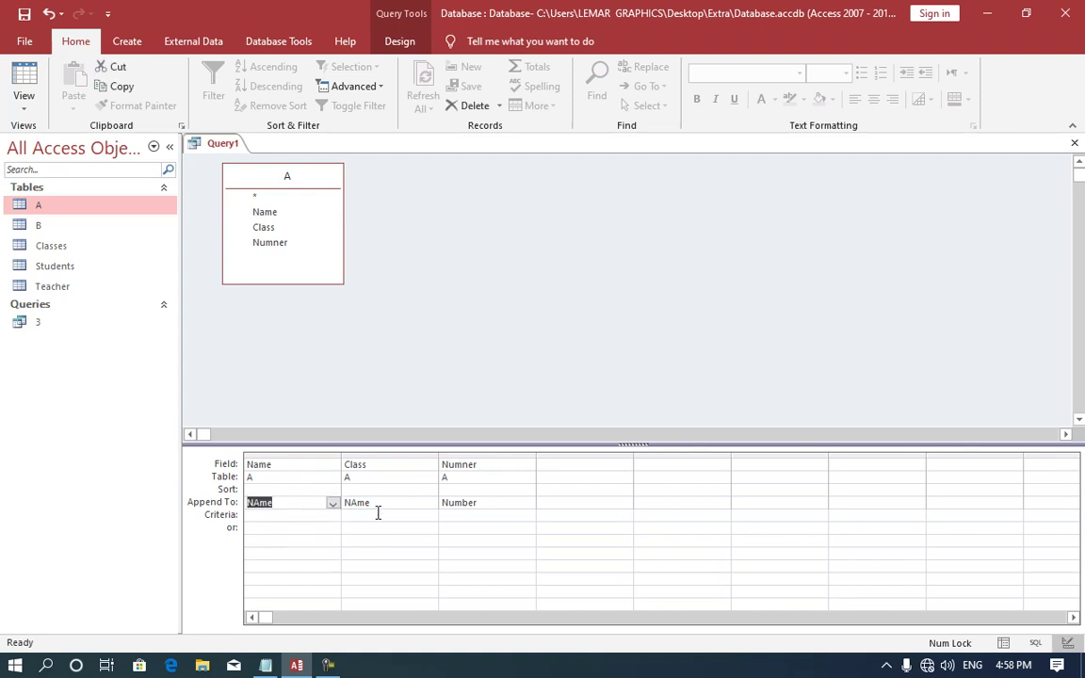
left_click(396, 502)
left_click(429, 503)
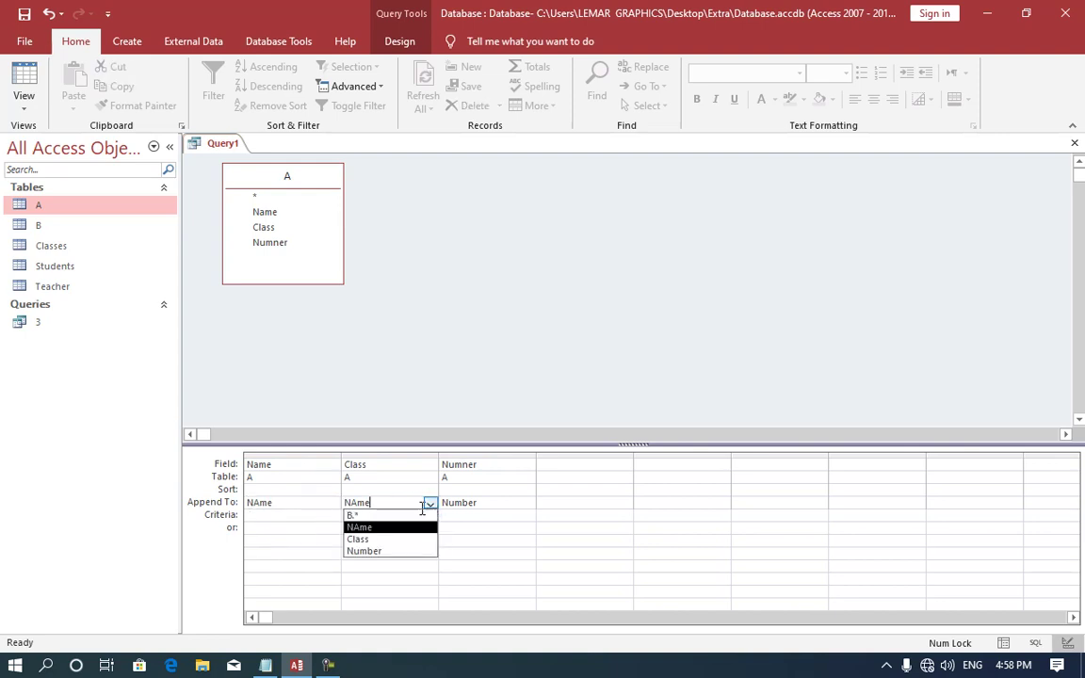
left_click(372, 538)
left_click(280, 517)
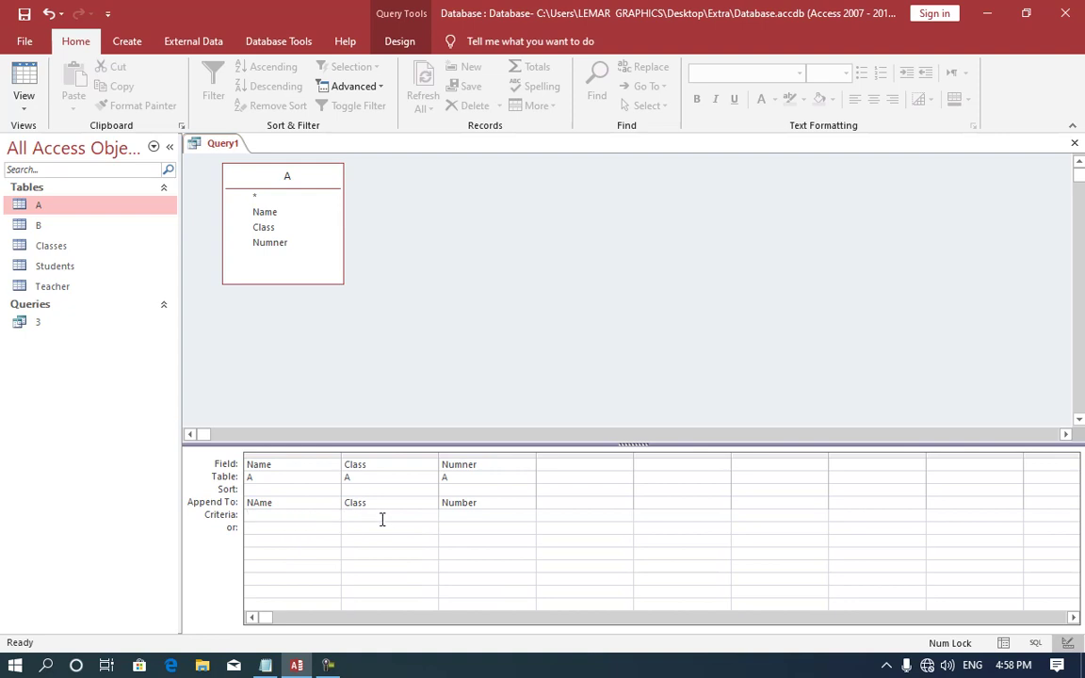
type(">3")
left_click(424, 556)
- Preview, run and confirm appending the 2 rows, then open table B to check
left_click(400, 40)
left_click(60, 79)
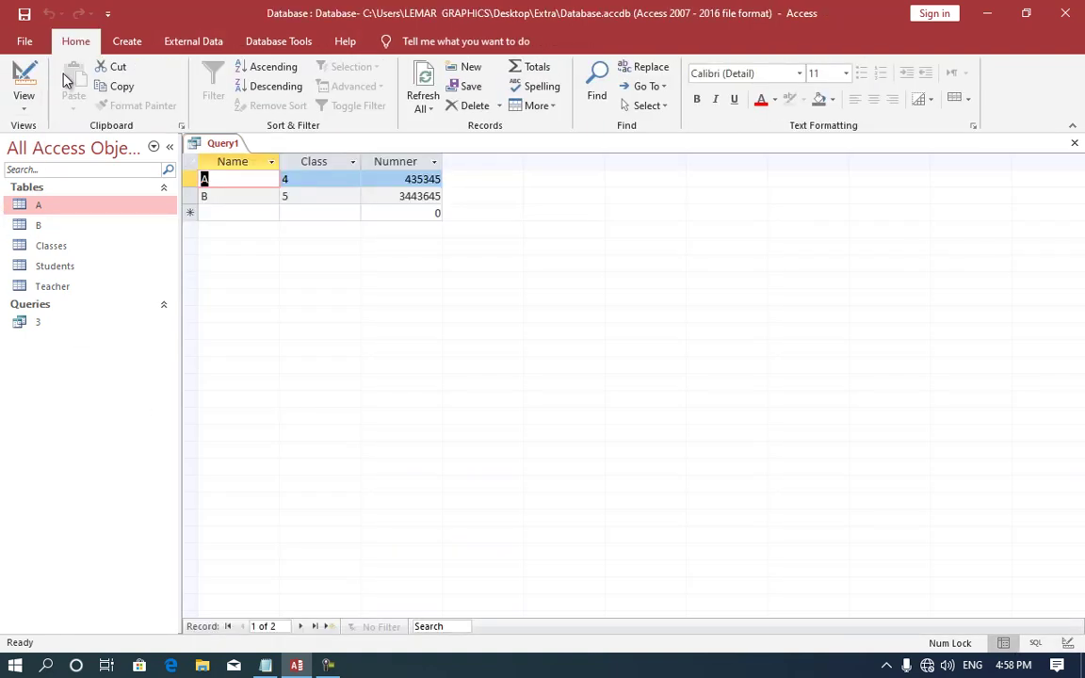
left_click(18, 89)
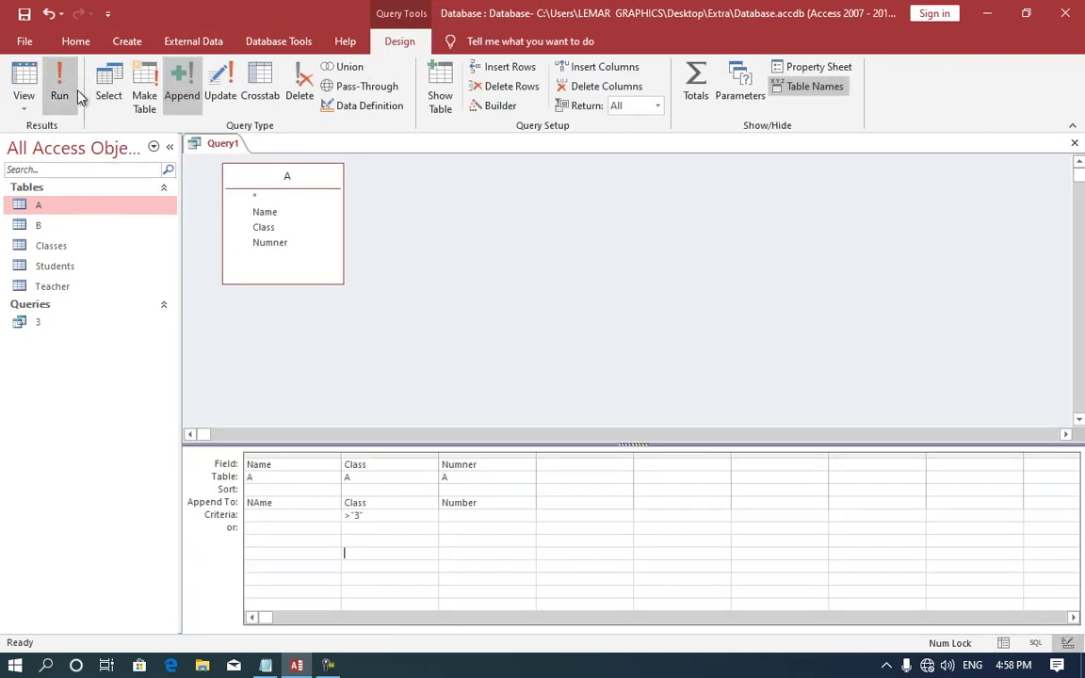
left_click(58, 84)
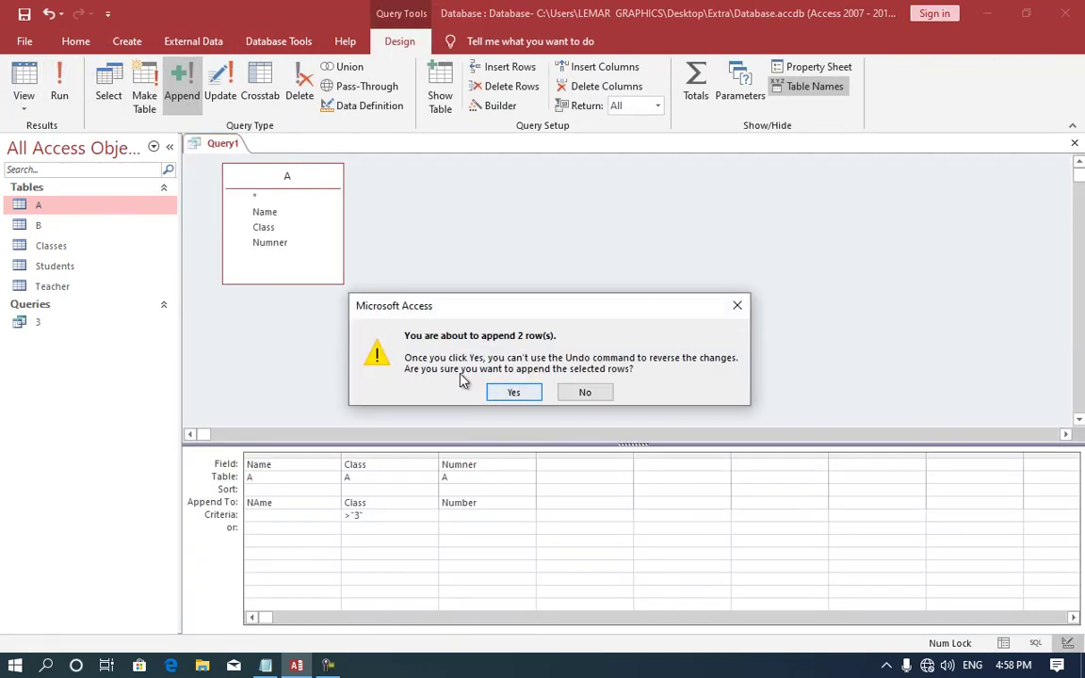
left_click(530, 392)
double_click(73, 226)
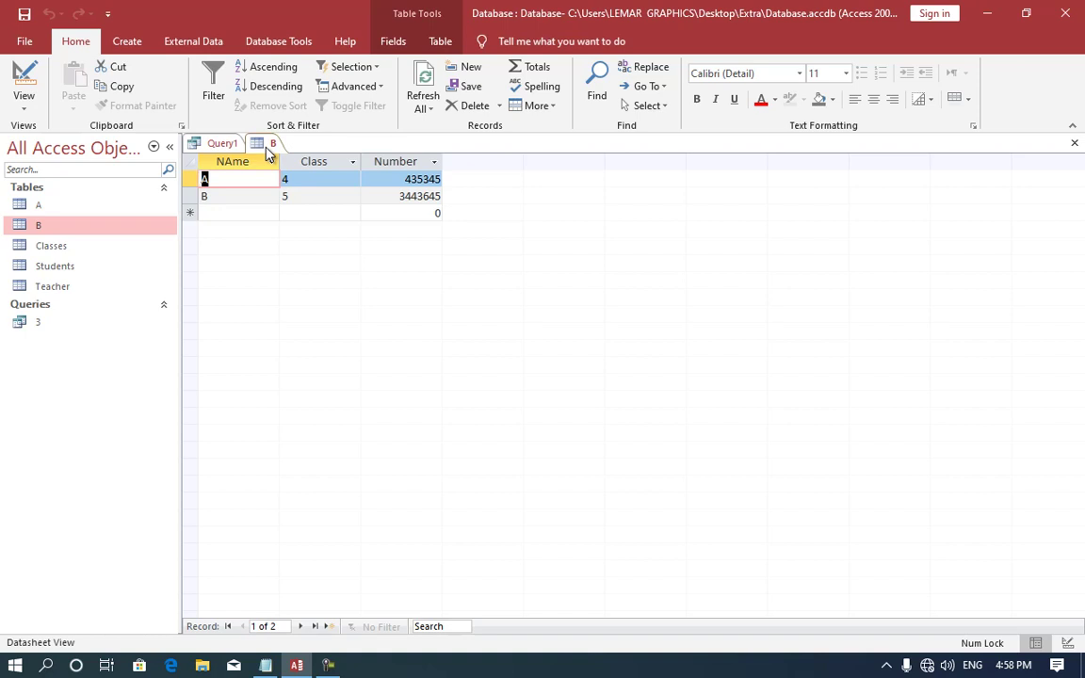
- Clear the old criterion and convert the query to an update with Class criterion >"3"
middle_click(267, 148)
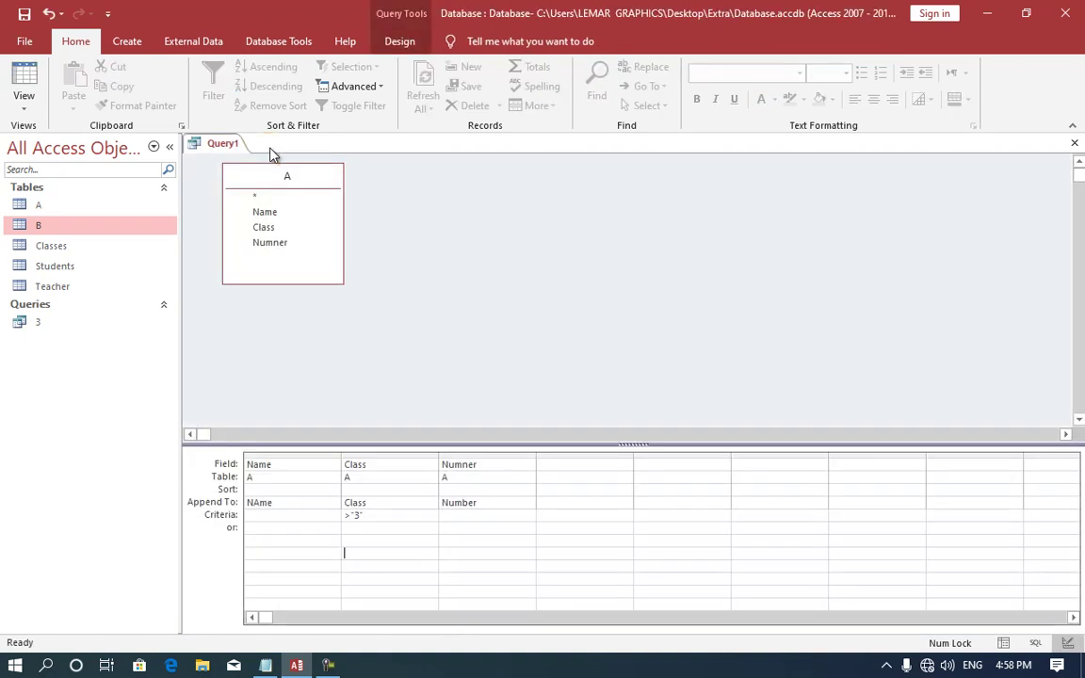
left_click_drag(385, 518, 274, 506)
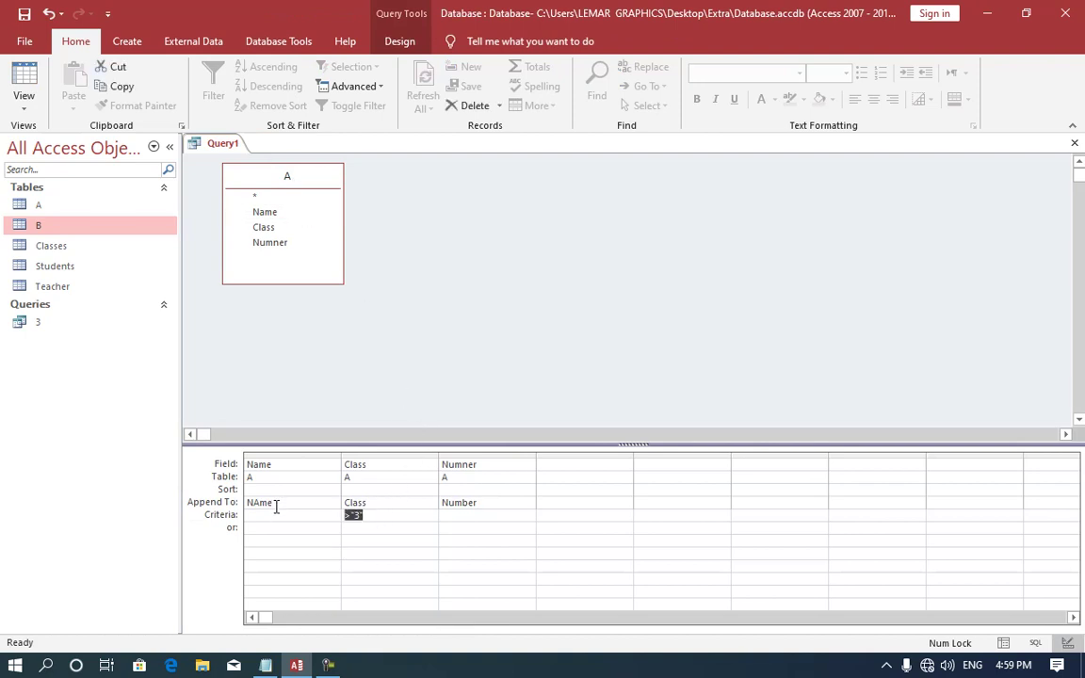
key("Delete")
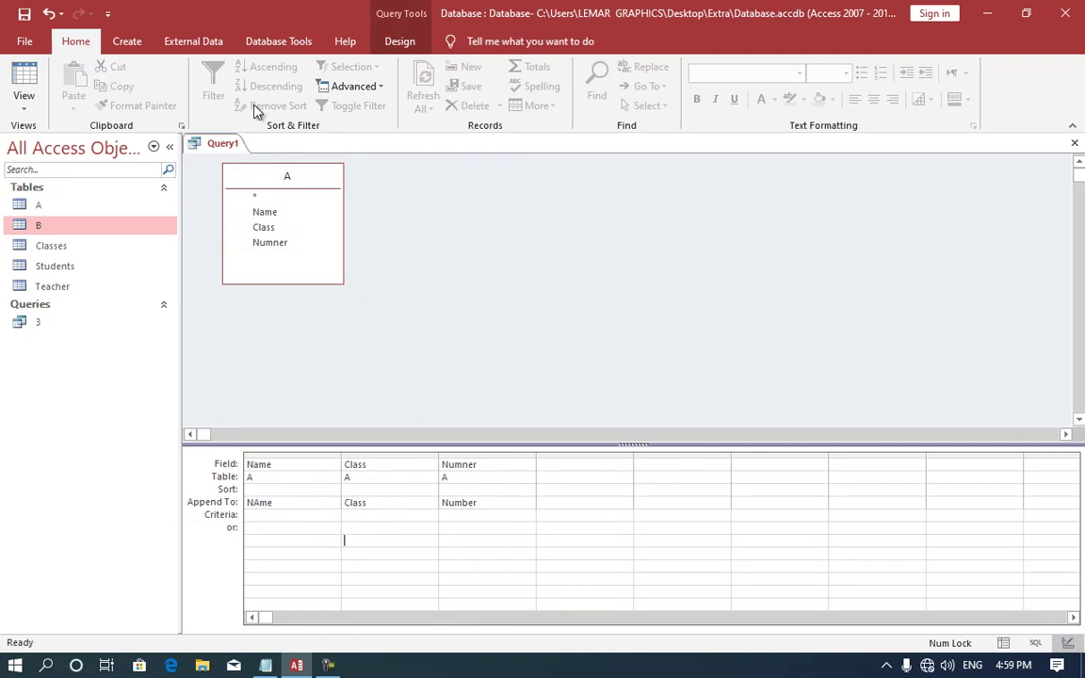
left_click(395, 41)
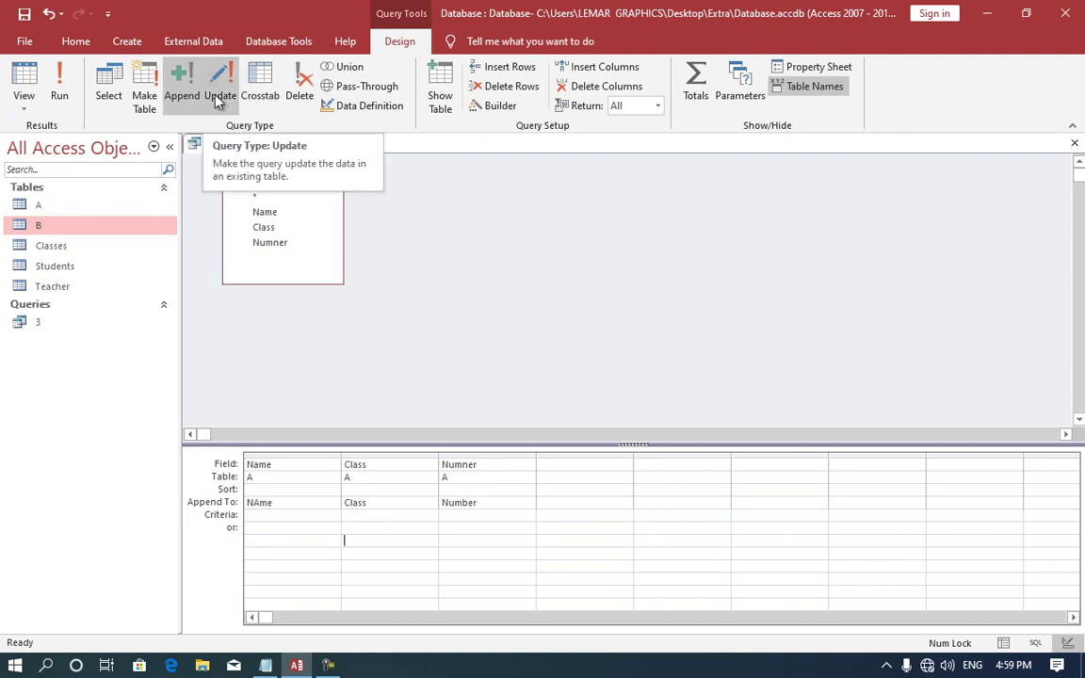
left_click(217, 98)
left_click(363, 512)
type(">")
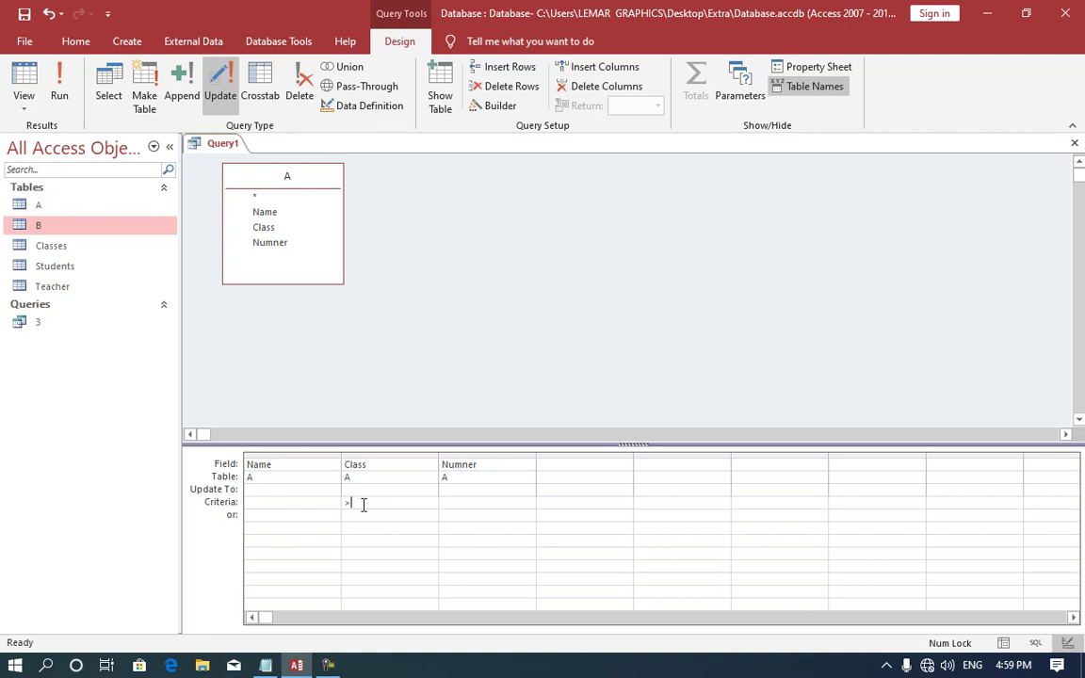
type("3")
left_click(357, 552)
left_click(336, 502)
- Set Name to "ABC" and Numner to 22222 in Update To, then run the query
left_click(265, 491)
type("ABC")
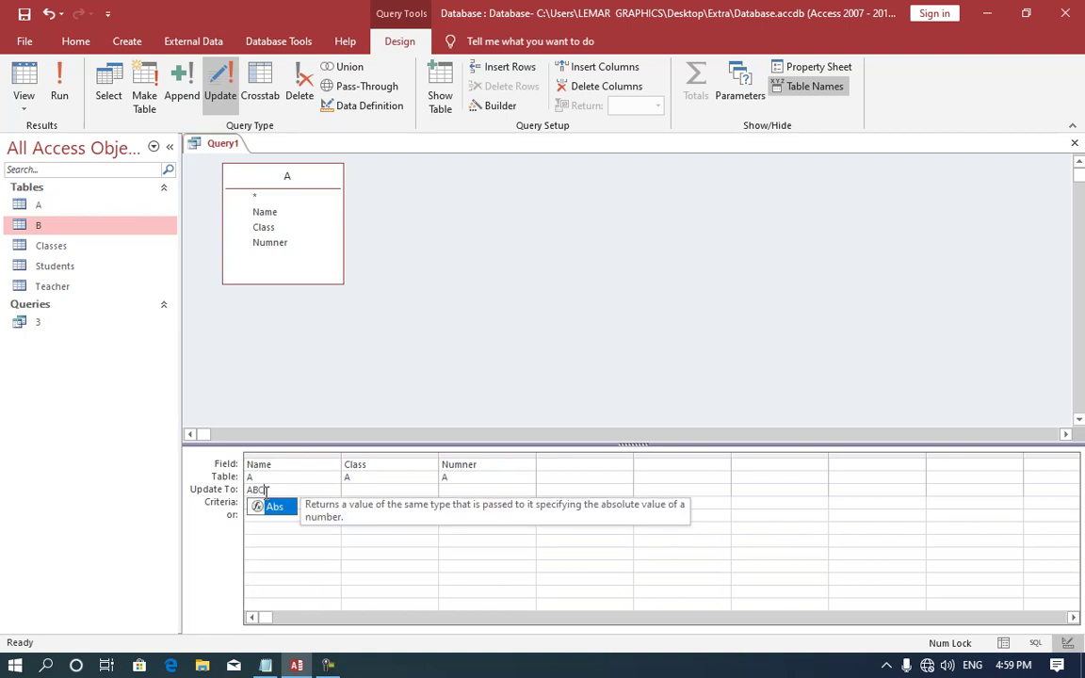
left_click(257, 530)
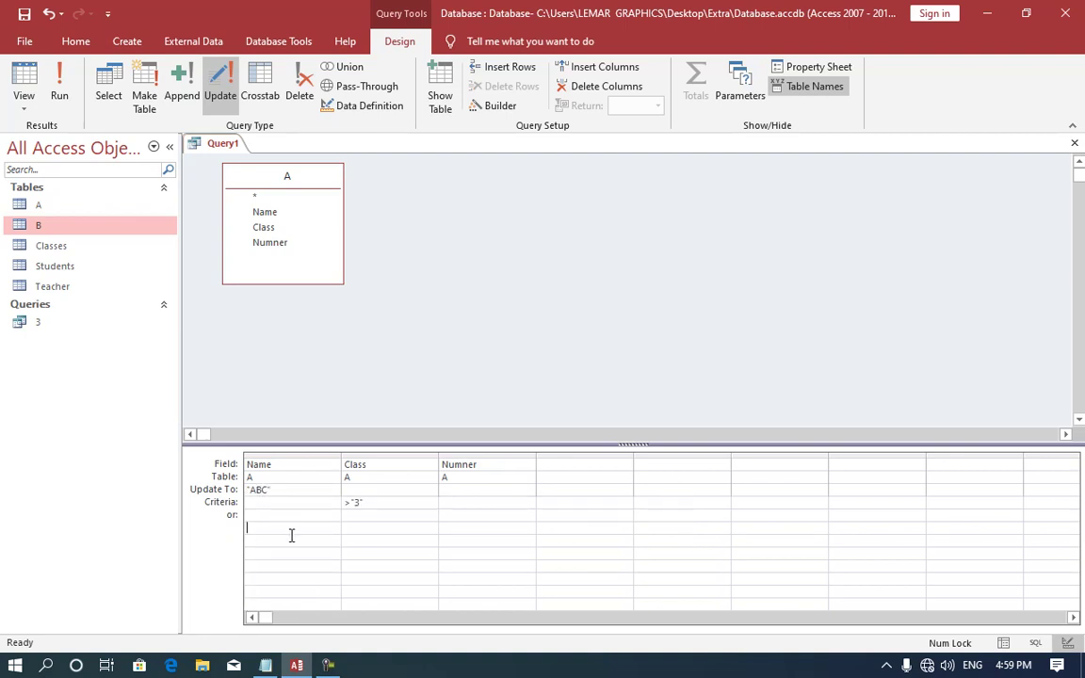
left_click(467, 492)
key("BackSpace")
key("BackSpace")
type("222")
left_click(404, 517)
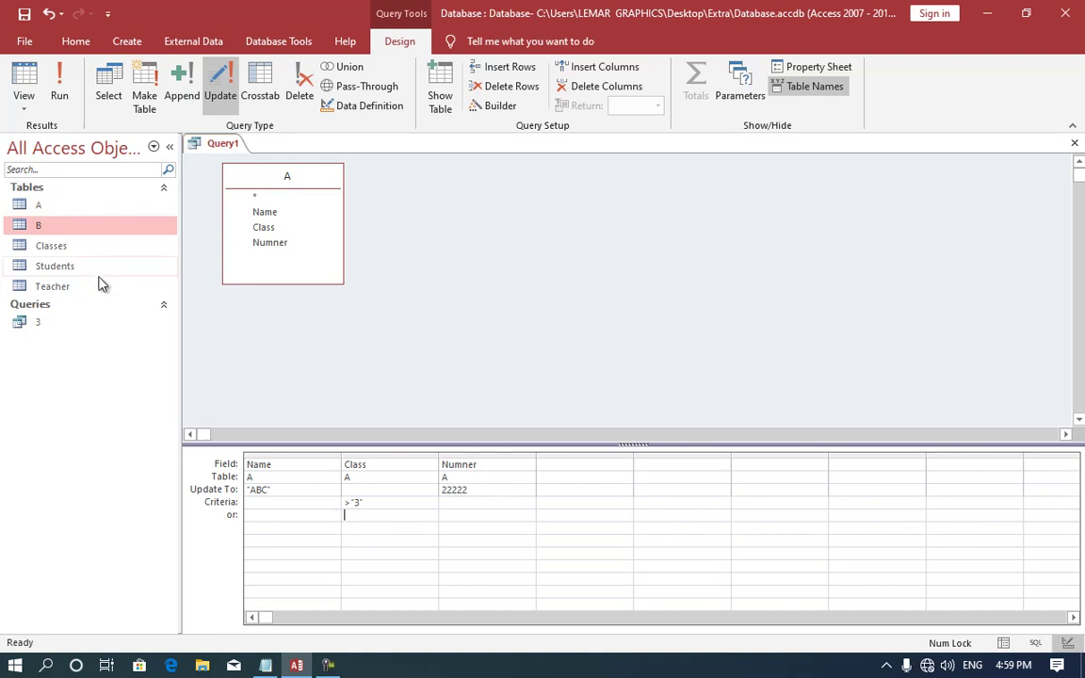
left_click(59, 84)
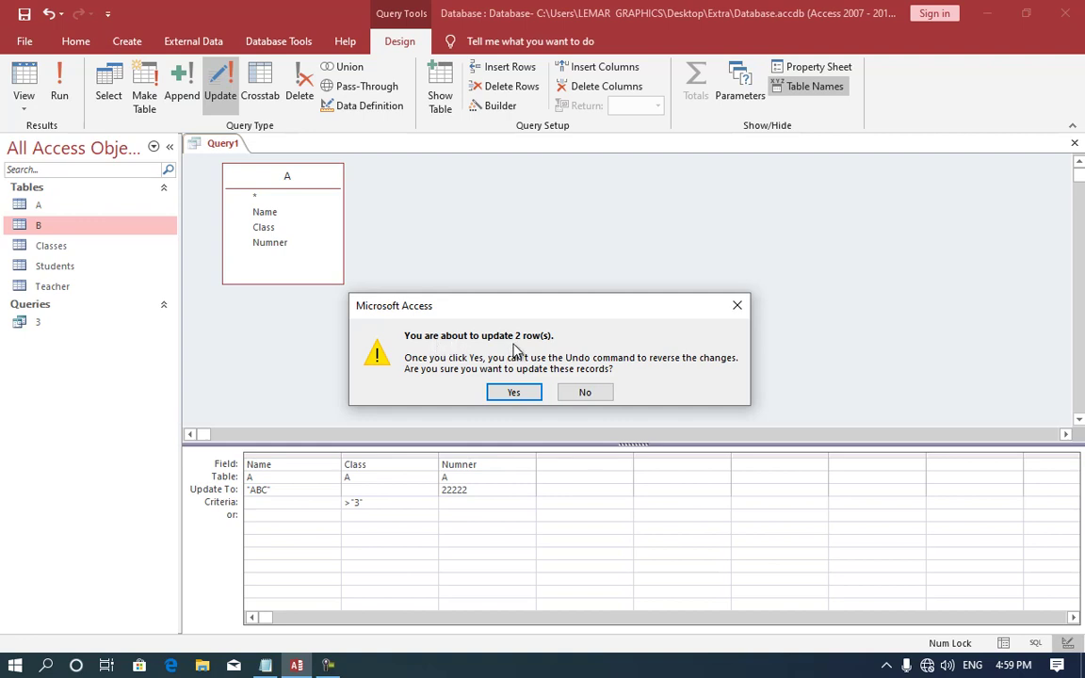
- Confirm updating the 2 rows, check table A, then close it and Query1 unsaved
left_click(533, 397)
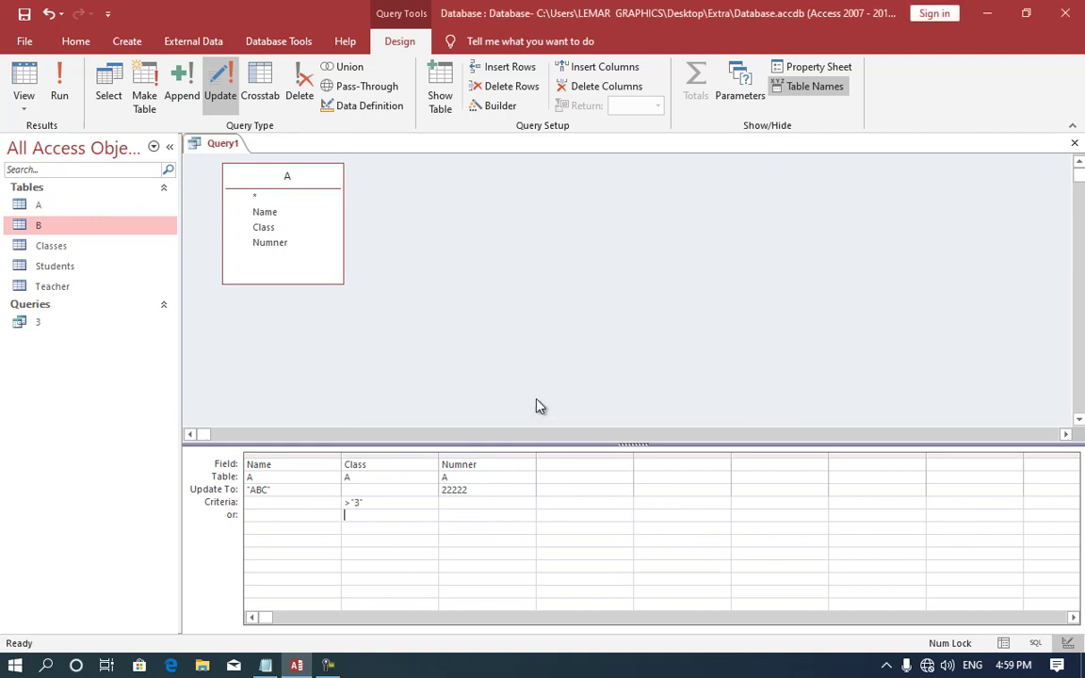
double_click(52, 205)
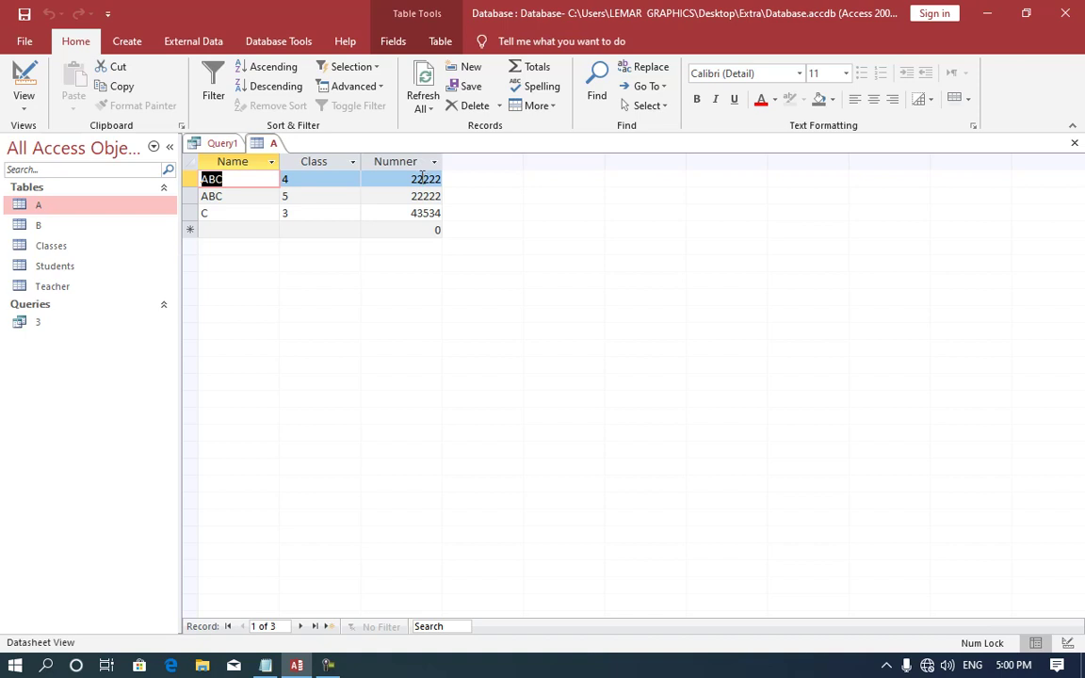
key("ctrl+w")
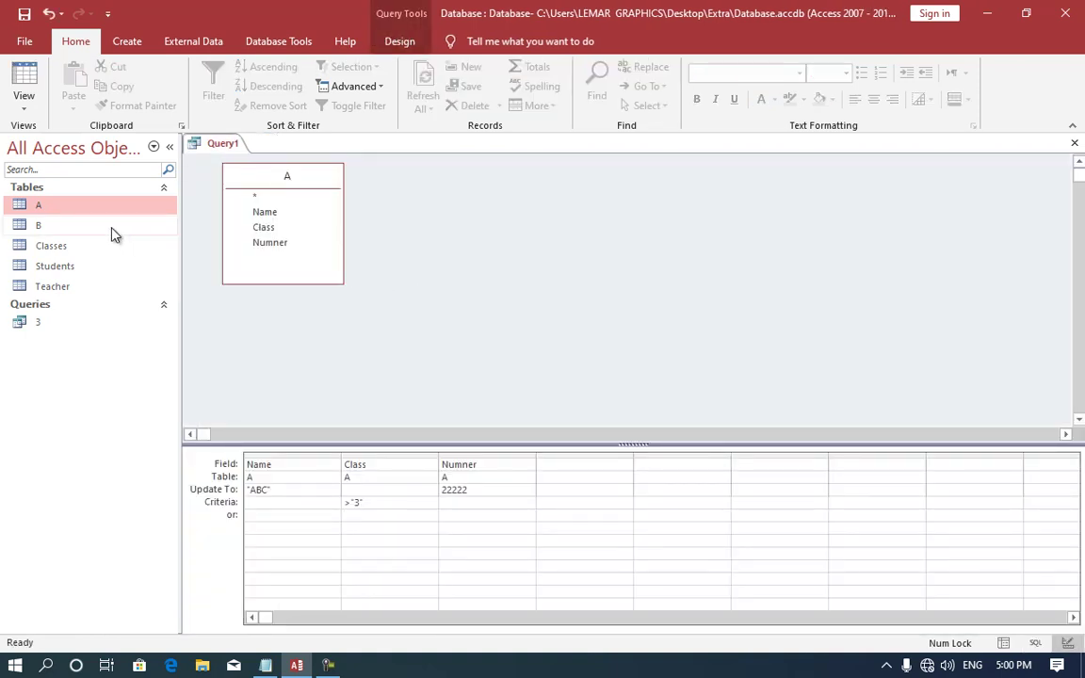
key("ctrl+w")
- Discard the old Query1 and design a new Students query with all seven fields
left_click(556, 382)
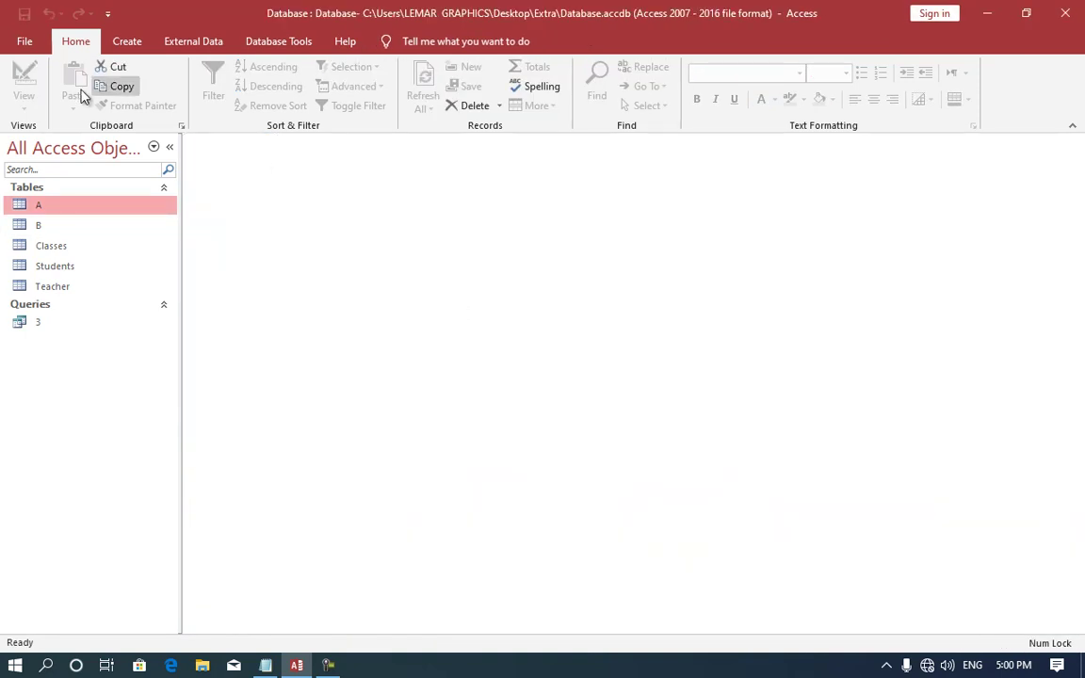
left_click(113, 41)
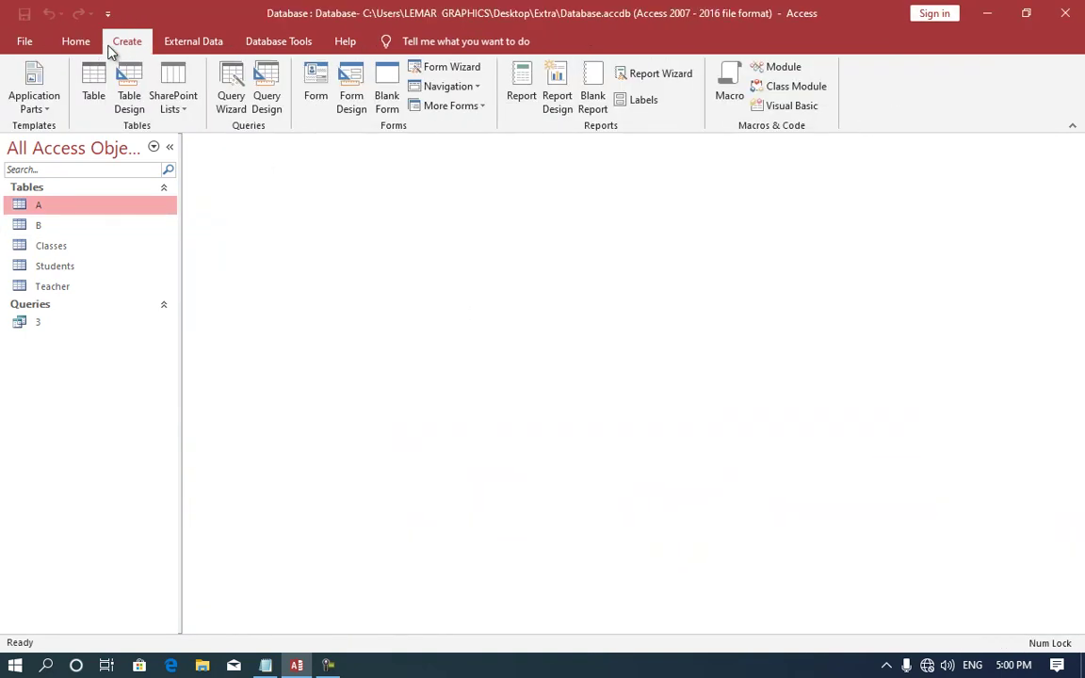
left_click(275, 102)
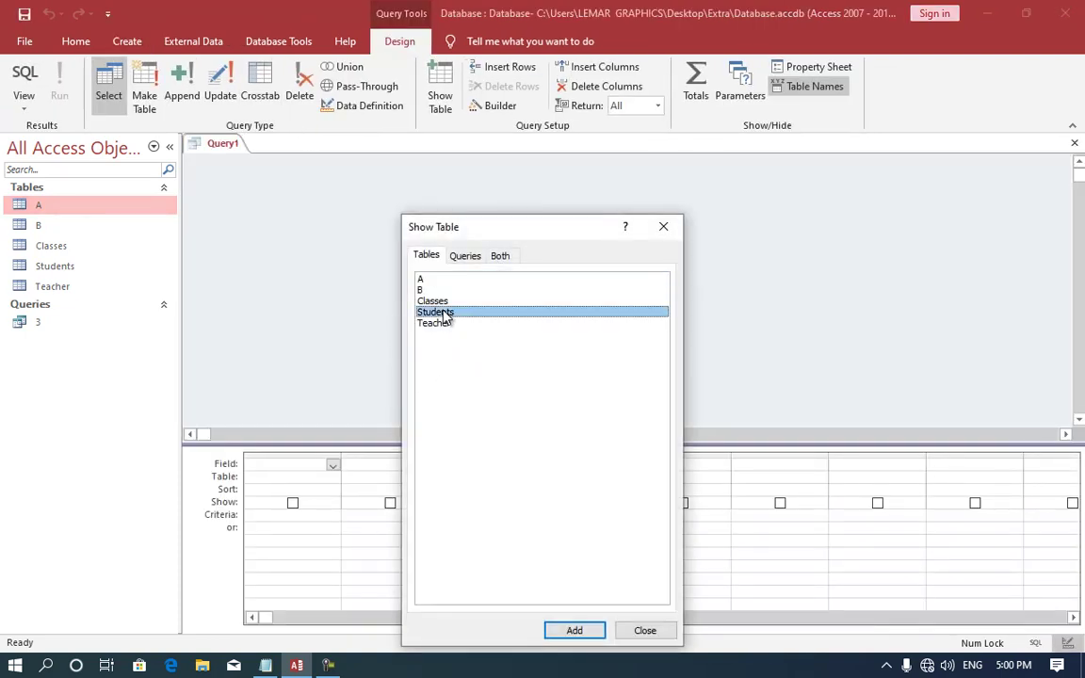
double_click(435, 312)
left_click(665, 229)
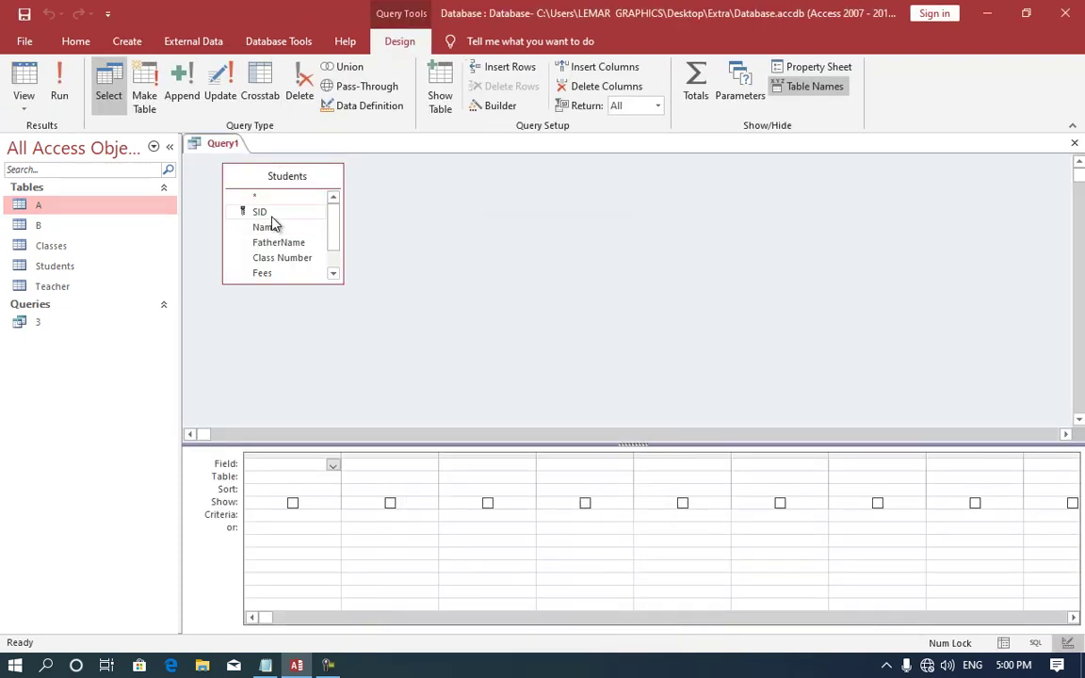
double_click(259, 211)
double_click(266, 227)
double_click(275, 242)
double_click(276, 257)
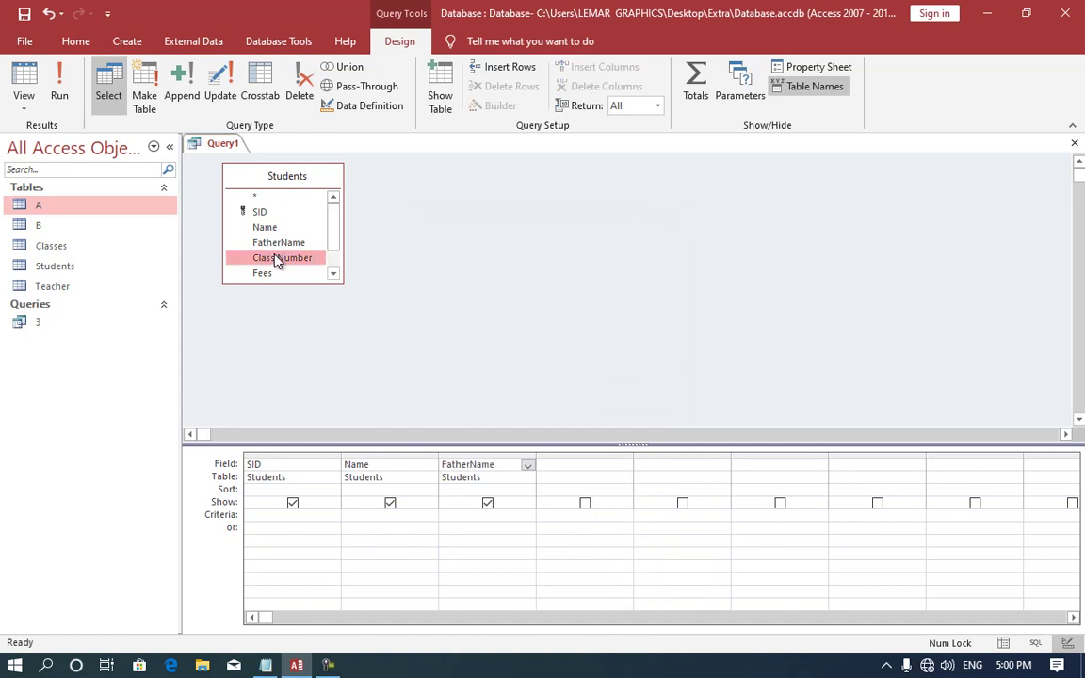
double_click(264, 272)
double_click(262, 258)
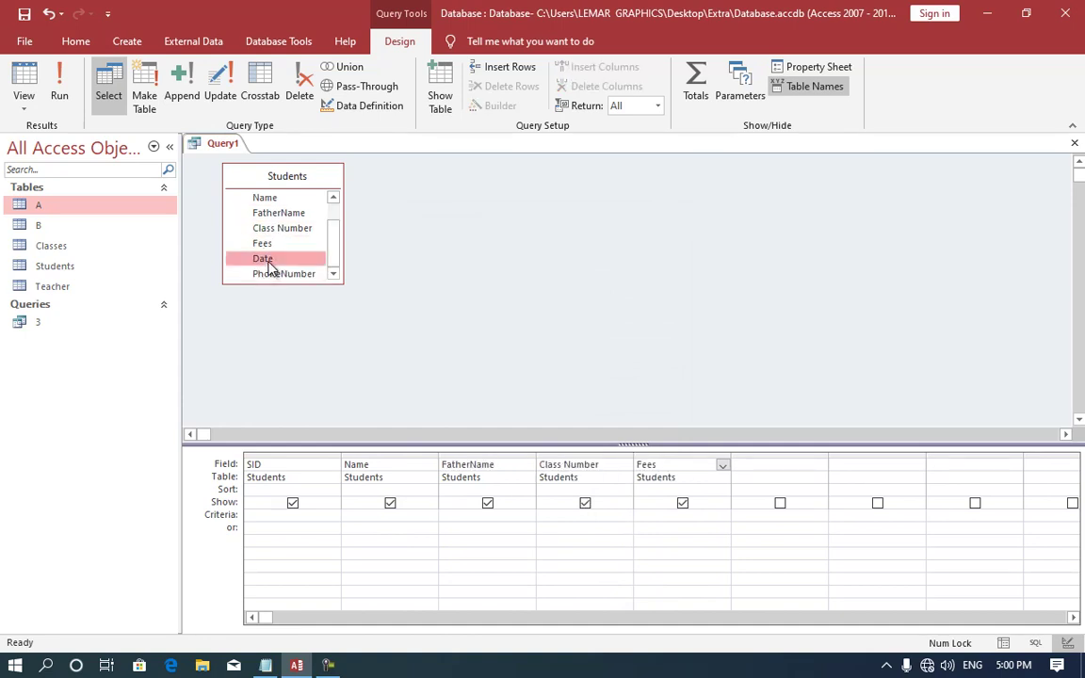
double_click(273, 273)
- Review the Students records, then restrict SID to values greater than 50
double_click(72, 268)
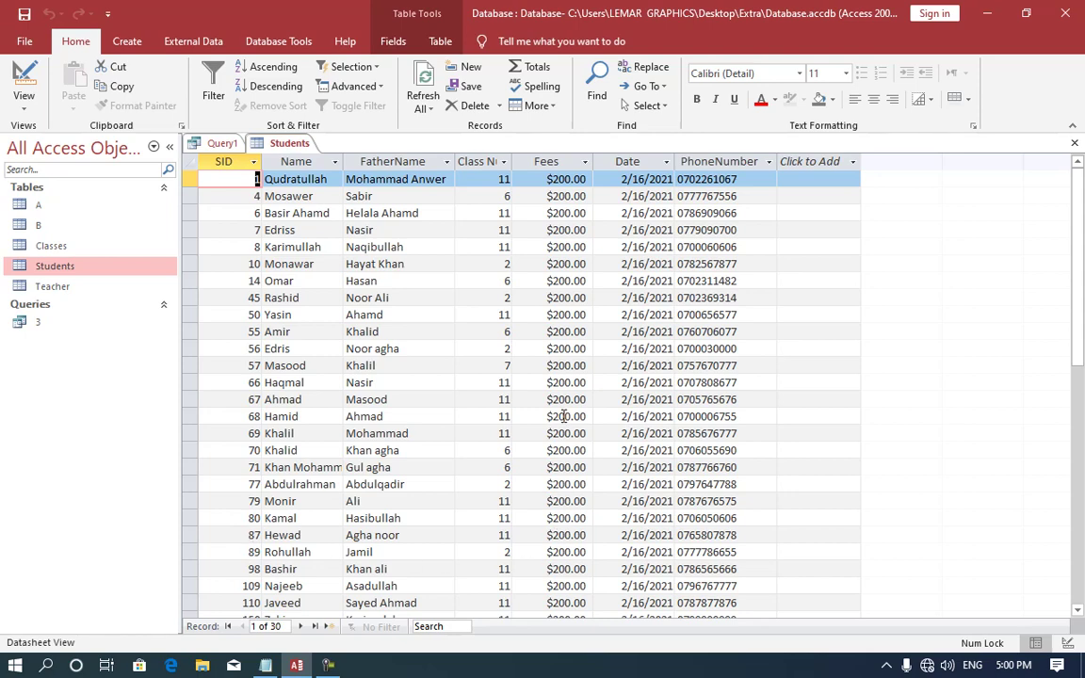
scroll(562, 298, "down", 2)
scroll(562, 298, "down", 2)
scroll(563, 297, "up", 1)
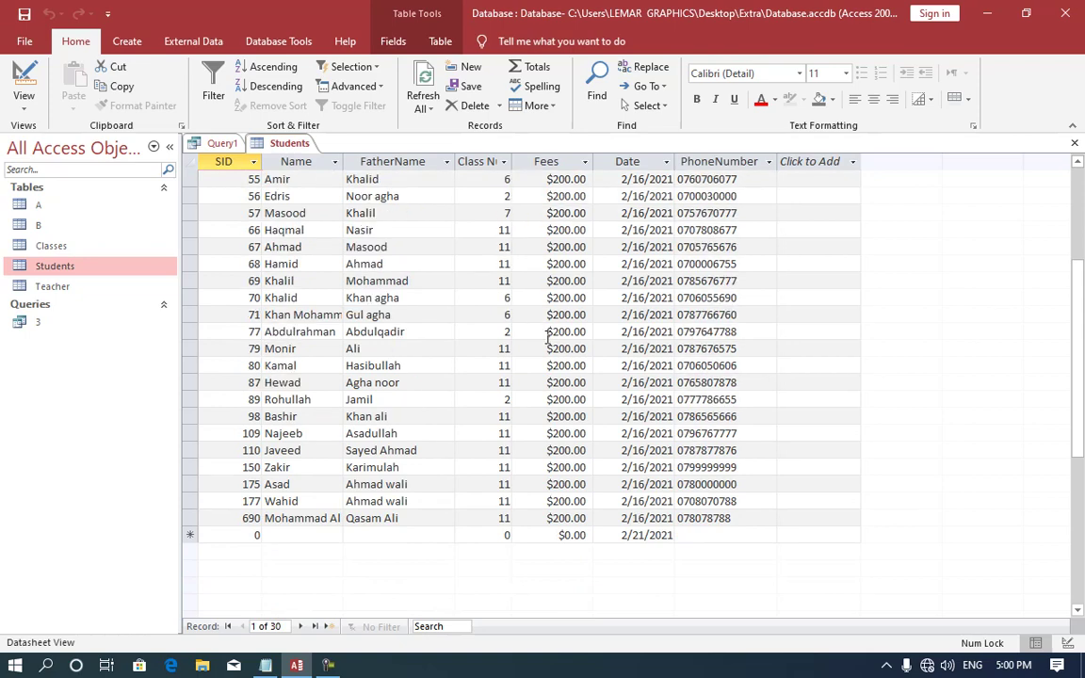
scroll(562, 297, "up", 3)
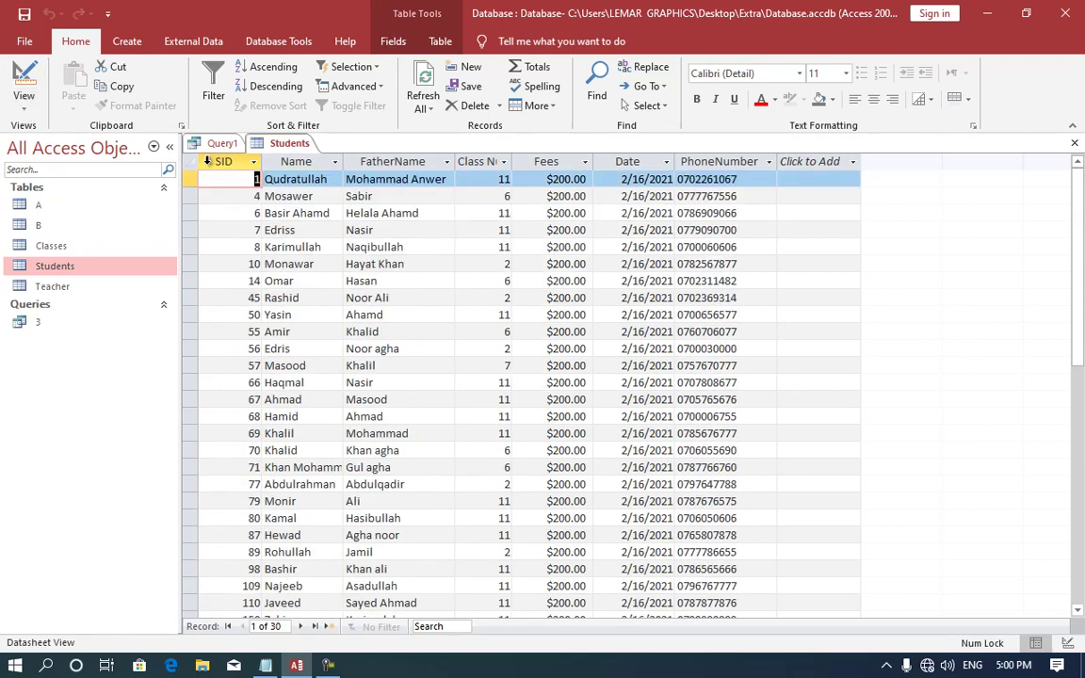
key("ctrl+w")
left_click(272, 516)
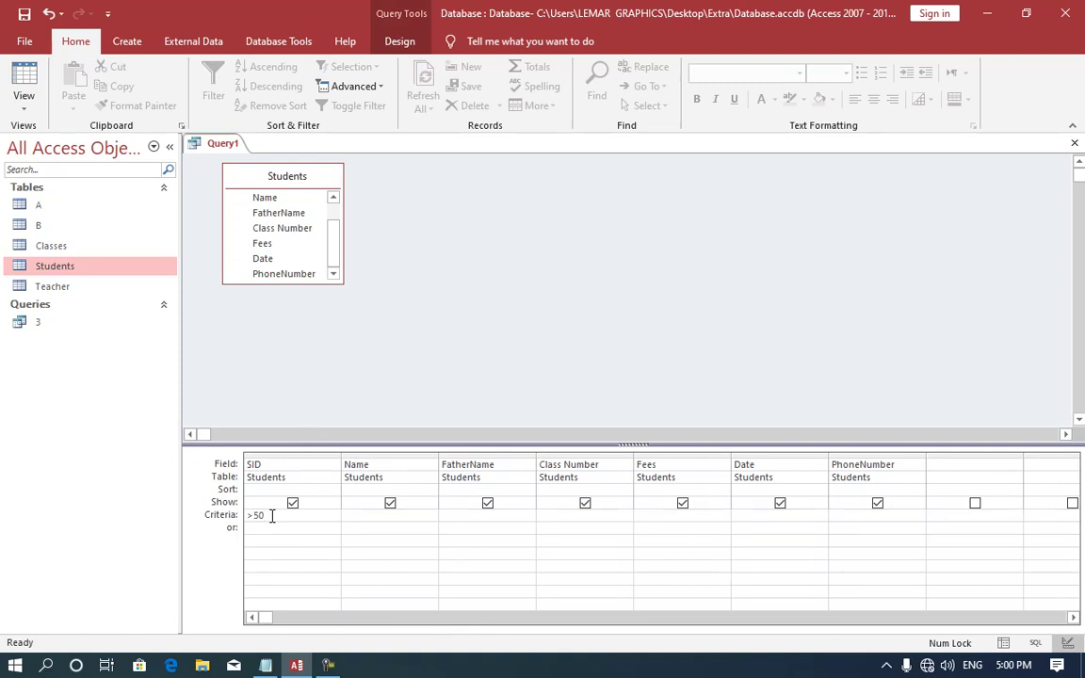
left_click(309, 527)
- Convert the query to an update query setting Fees to 400
left_click(396, 42)
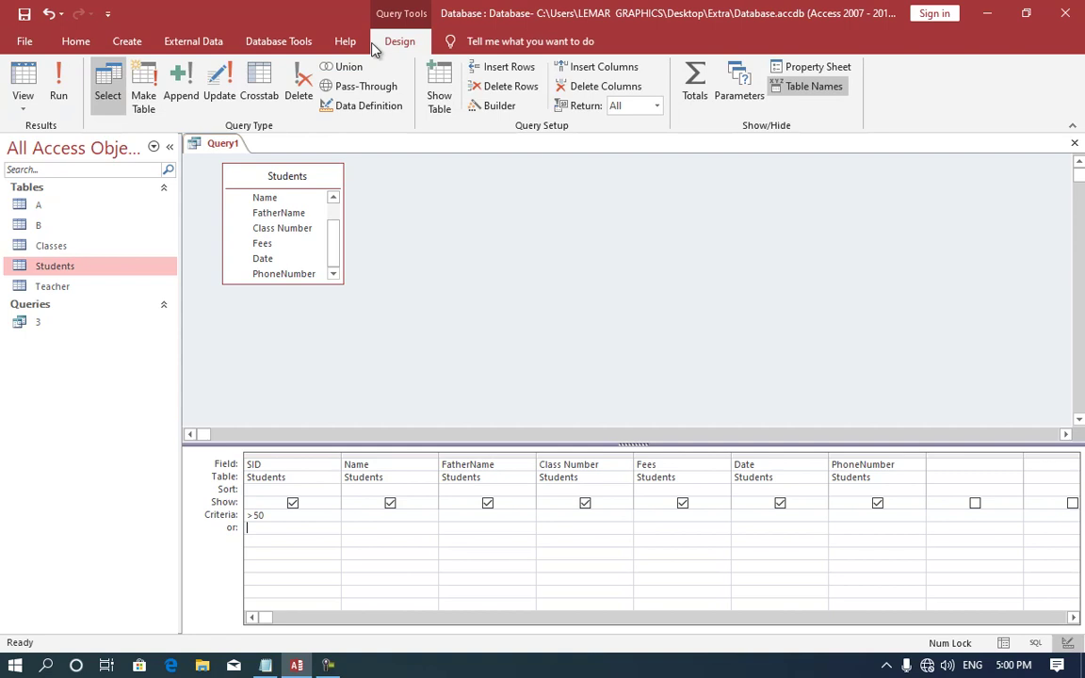
left_click(213, 85)
left_click(247, 502)
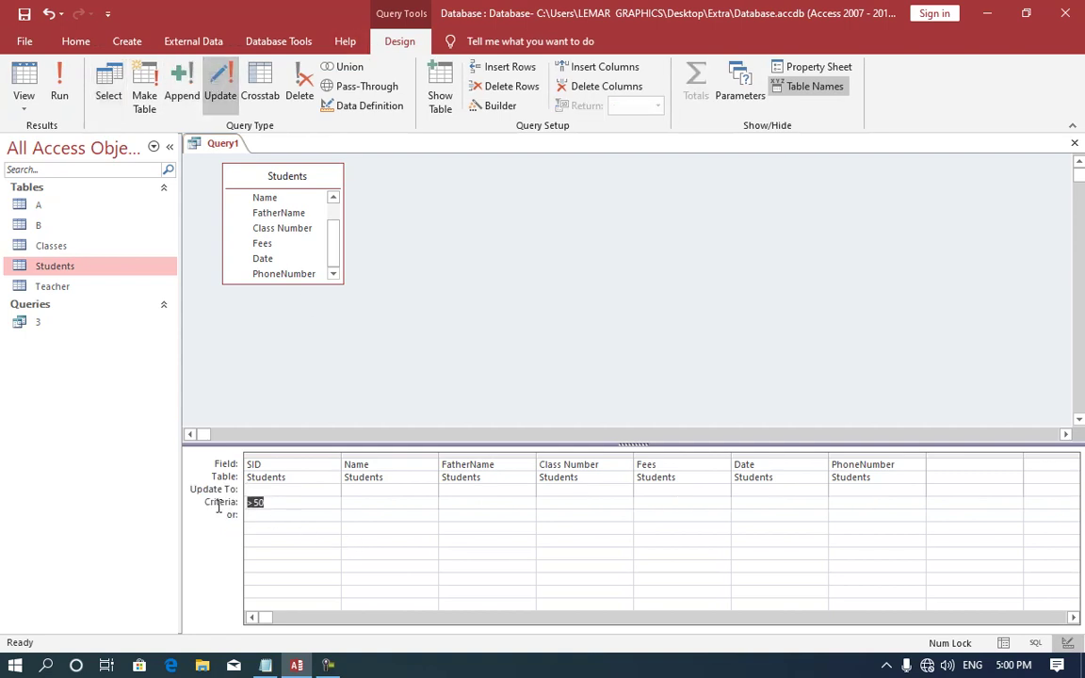
left_click(644, 500)
type("400")
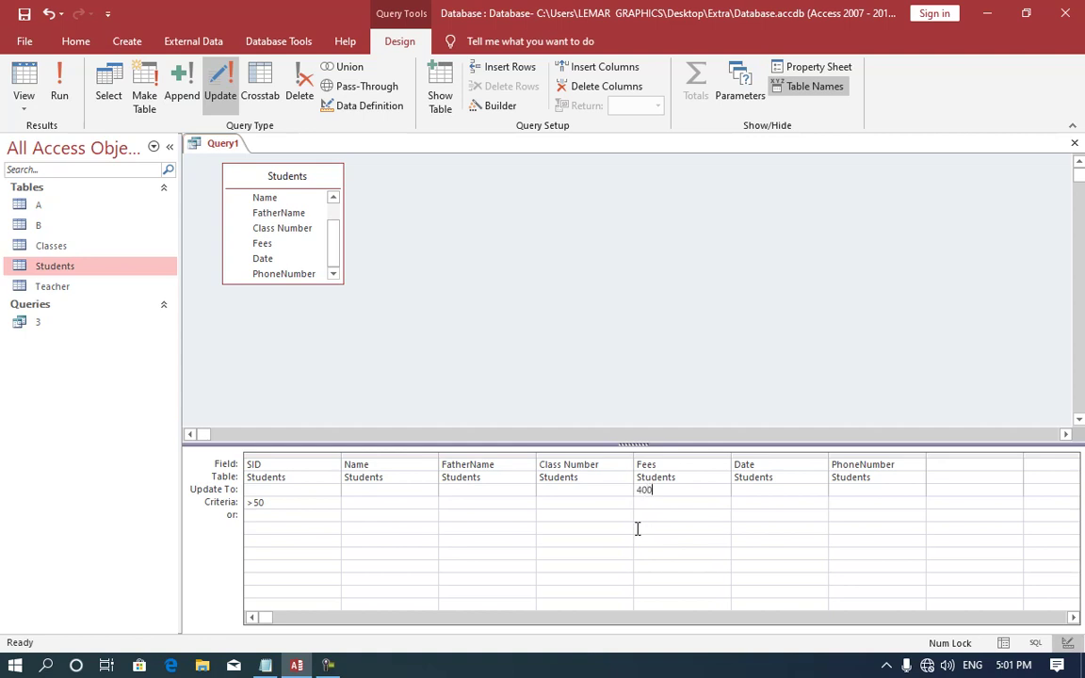
left_click(635, 530)
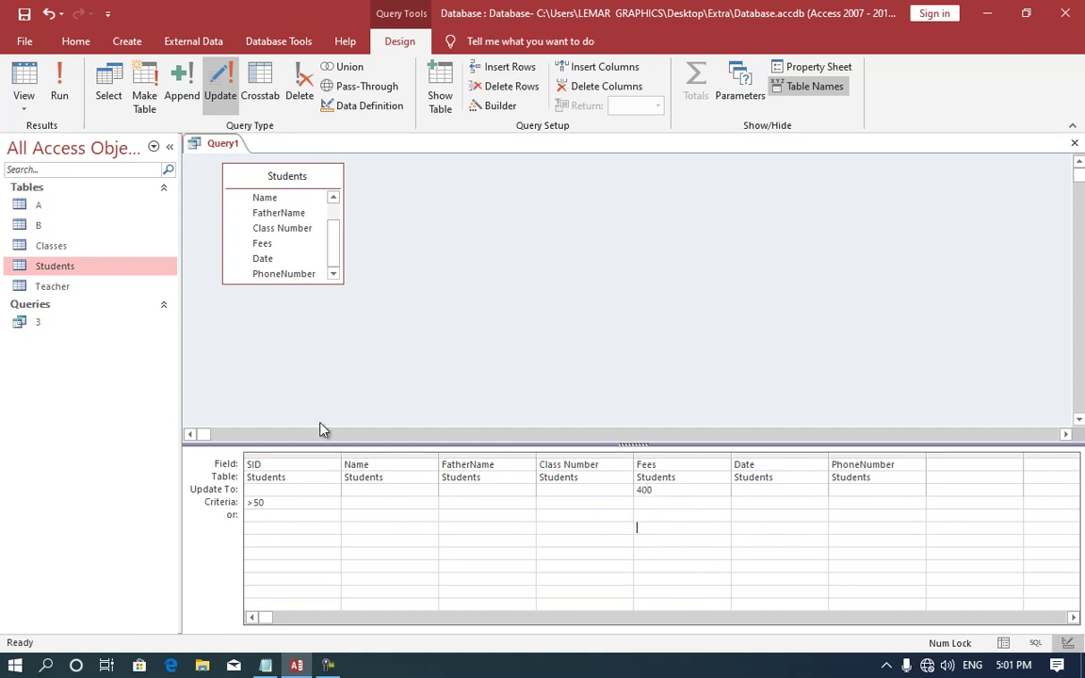
- Run the update on the 21 rows and close Query1 without saving
left_click(60, 92)
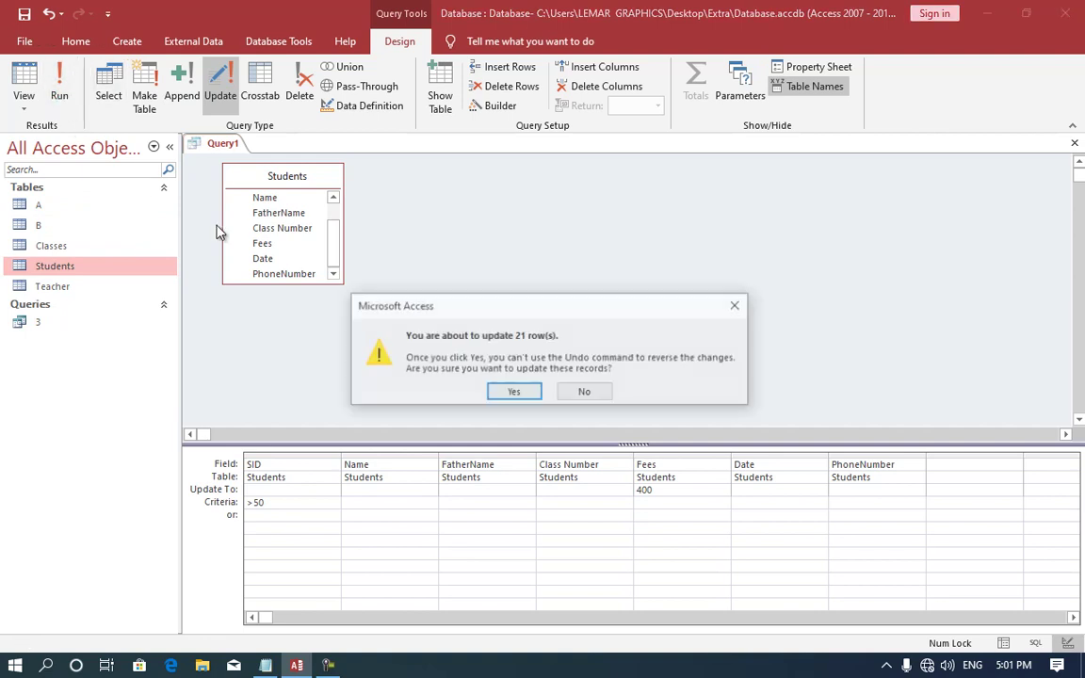
left_click(519, 391)
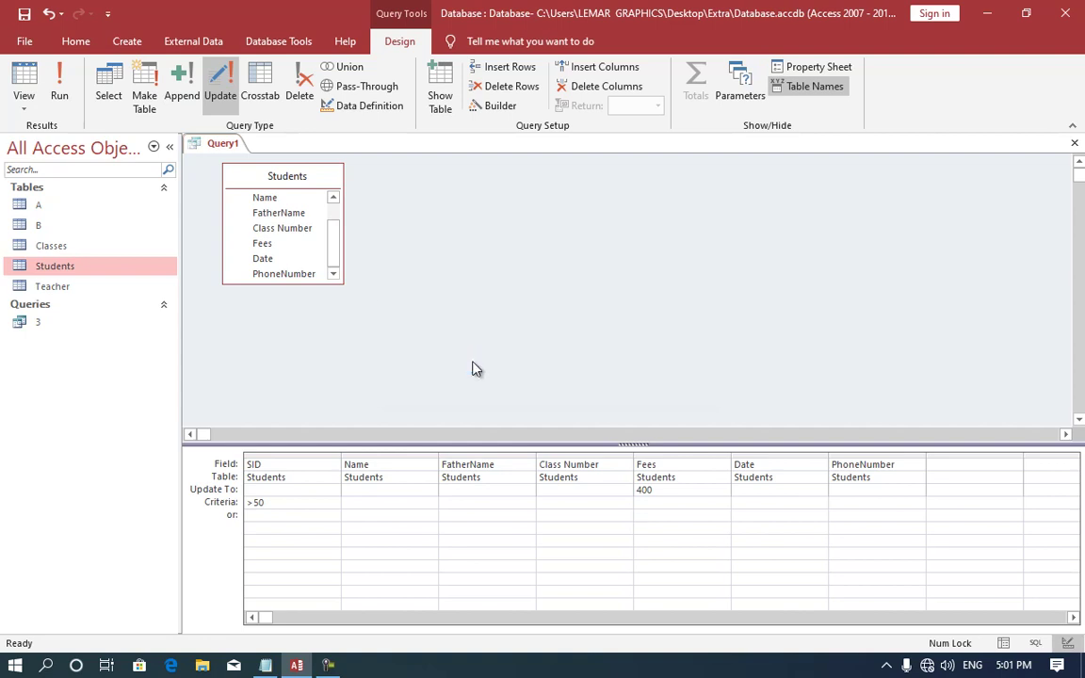
key("ctrl+w")
left_click(550, 383)
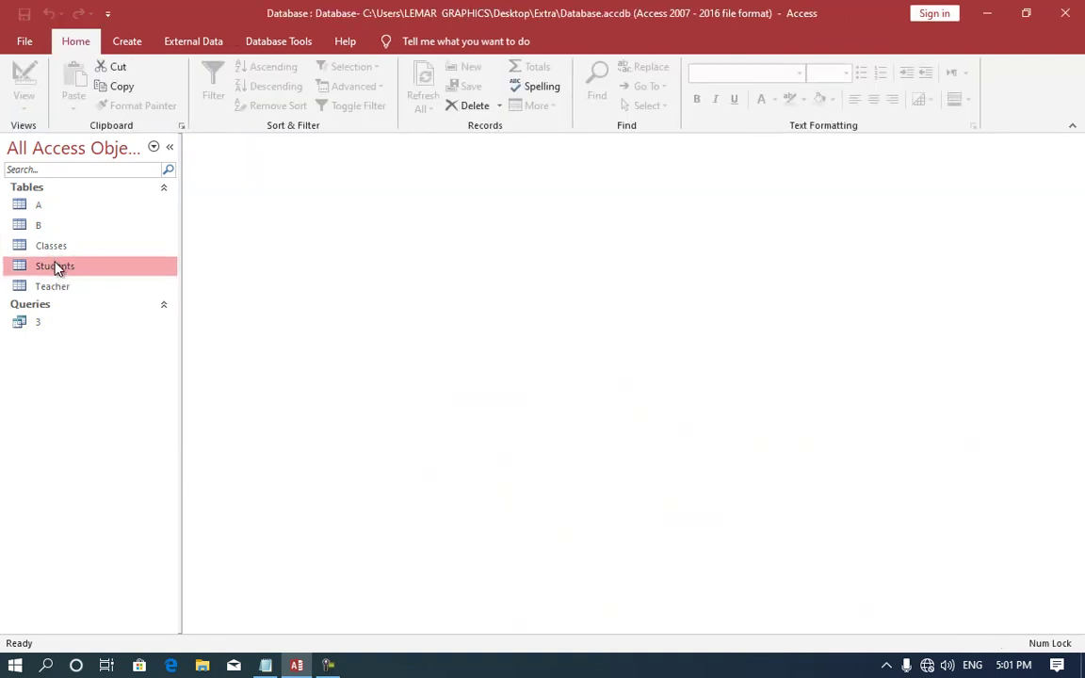
double_click(56, 265)
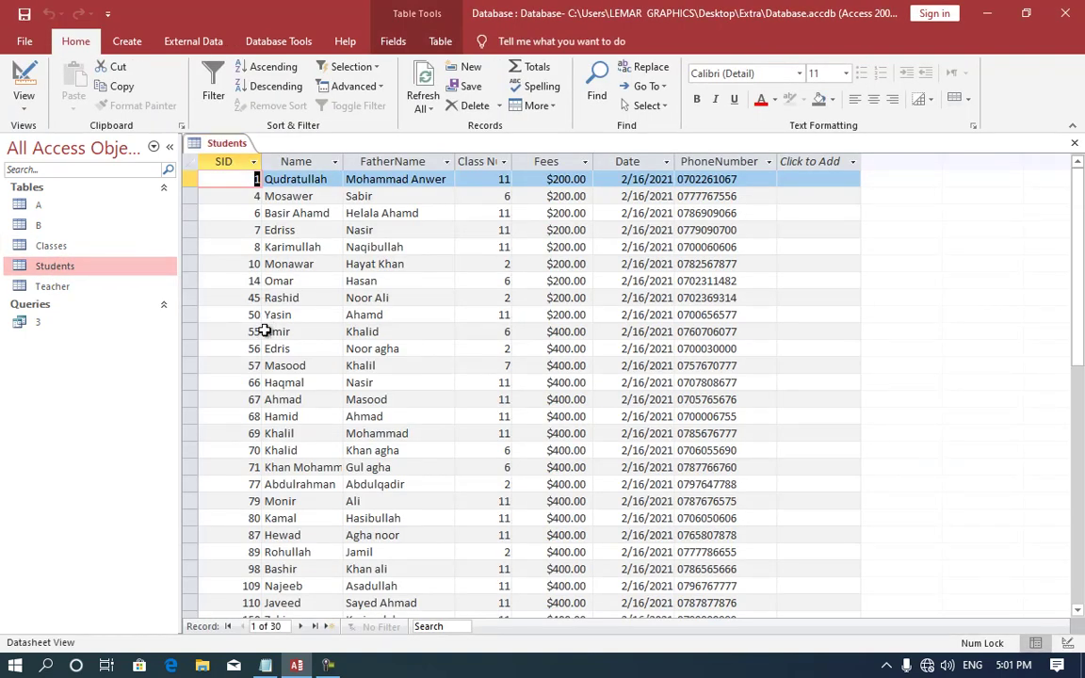
left_click(333, 434)
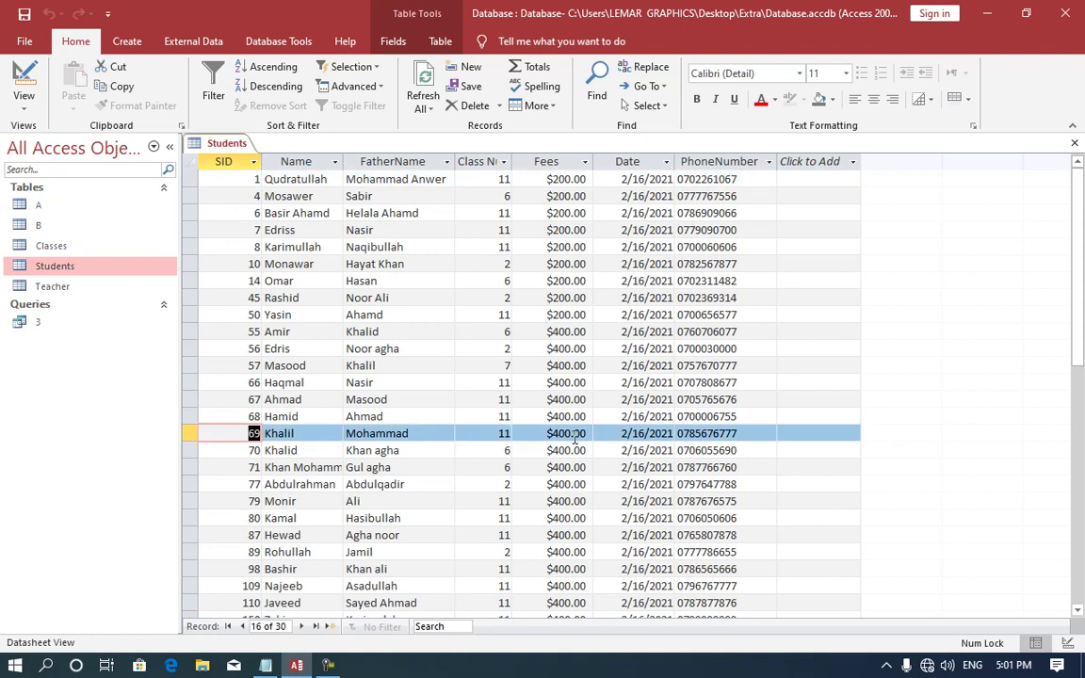
left_click(235, 399)
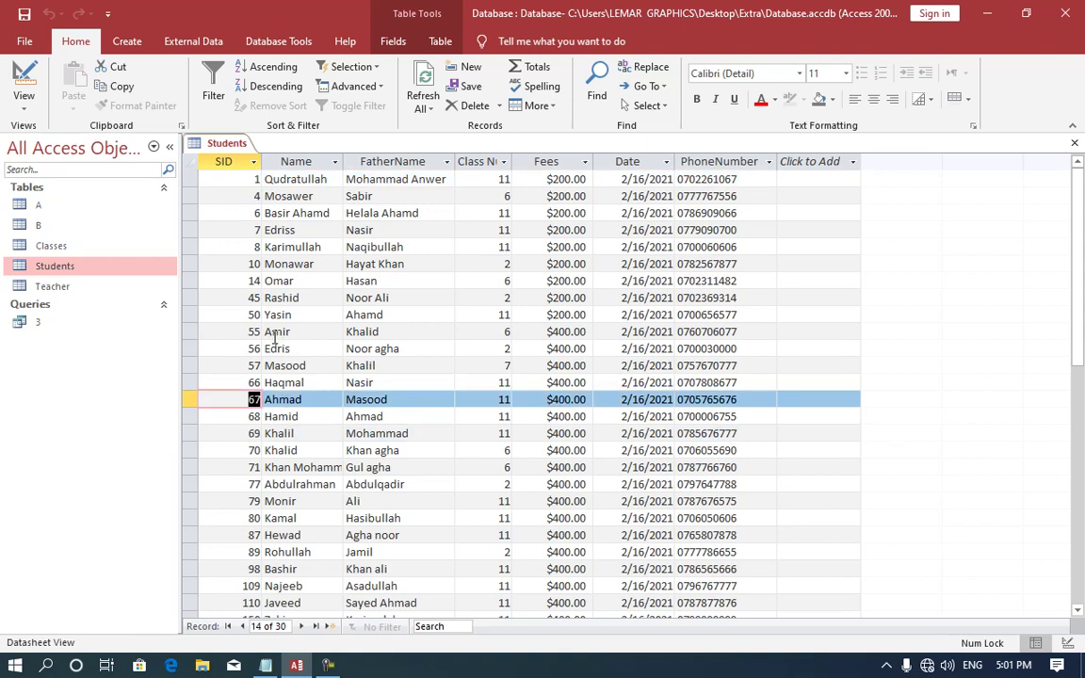
left_click(245, 246)
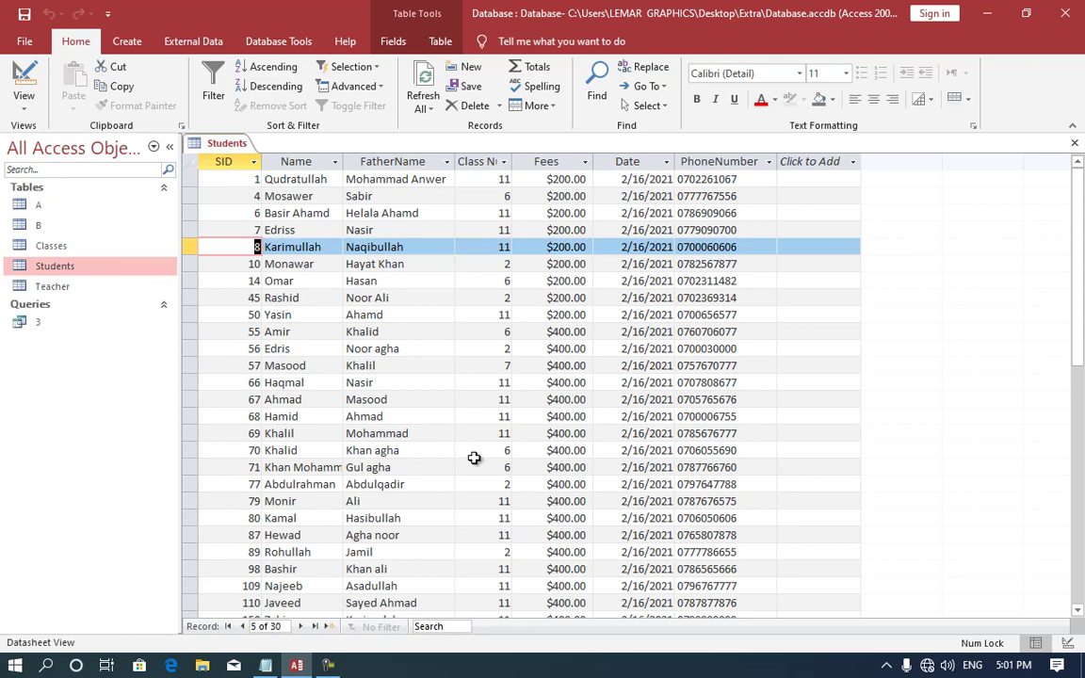
left_click(16, 80)
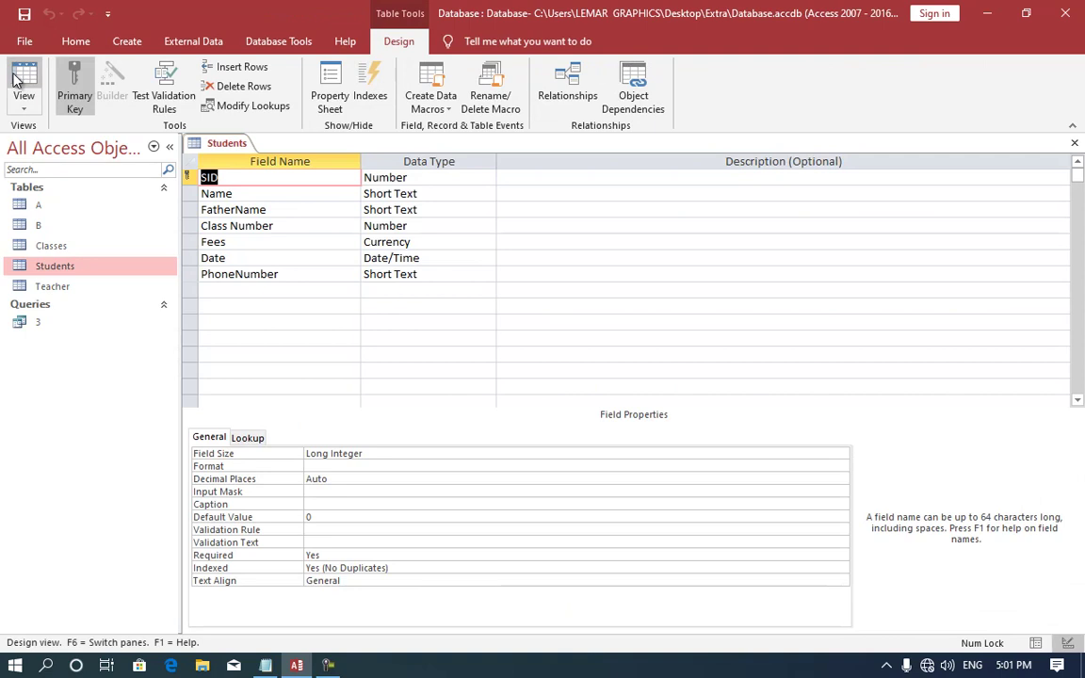
left_click(19, 80)
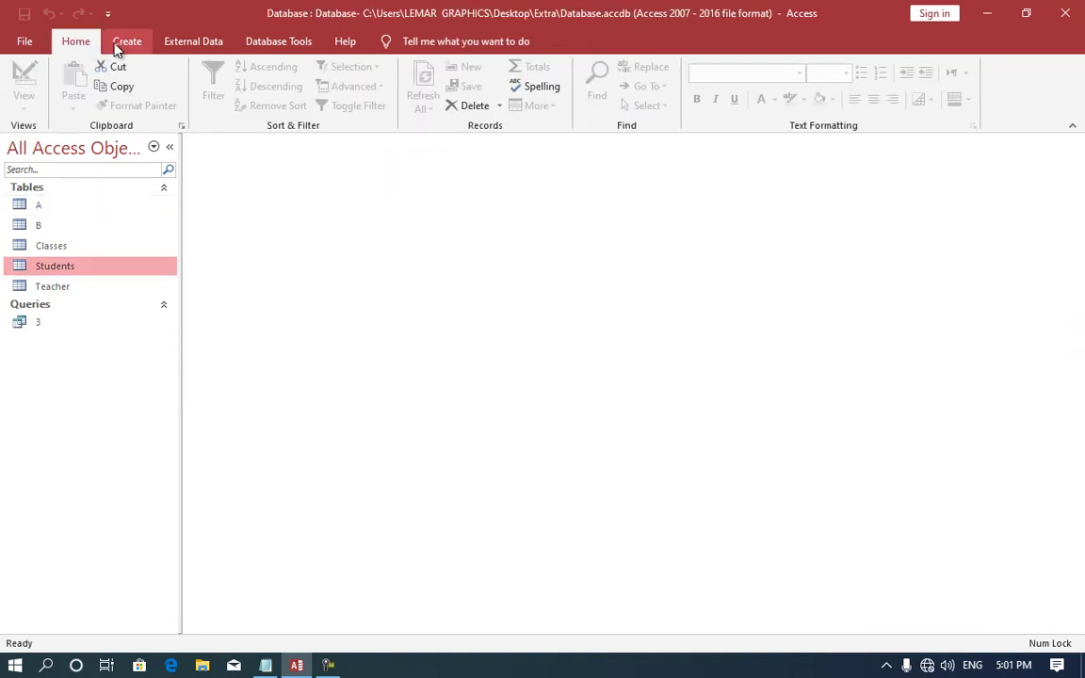
- Start a new query design with the Students table, enlarging its field list
left_click(127, 41)
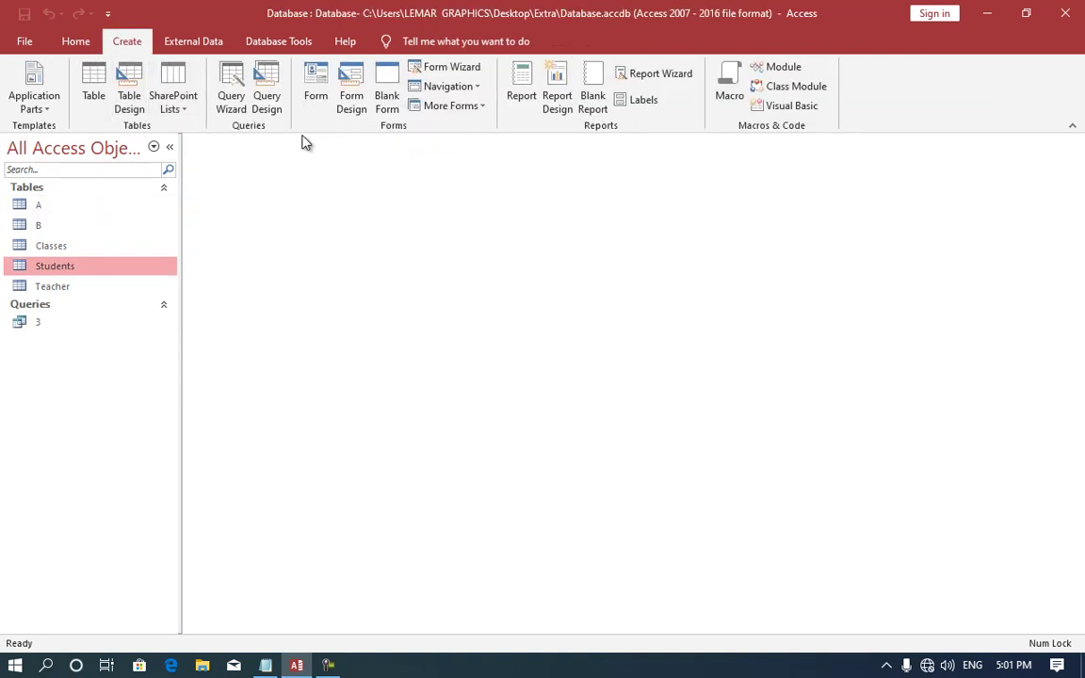
left_click(264, 99)
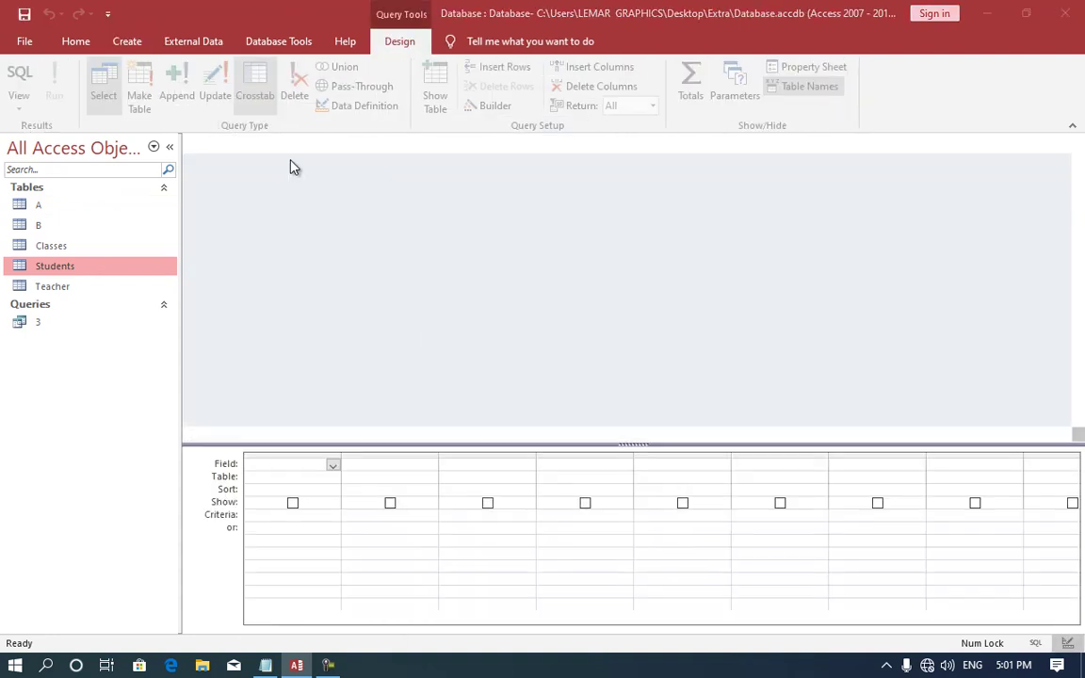
double_click(450, 313)
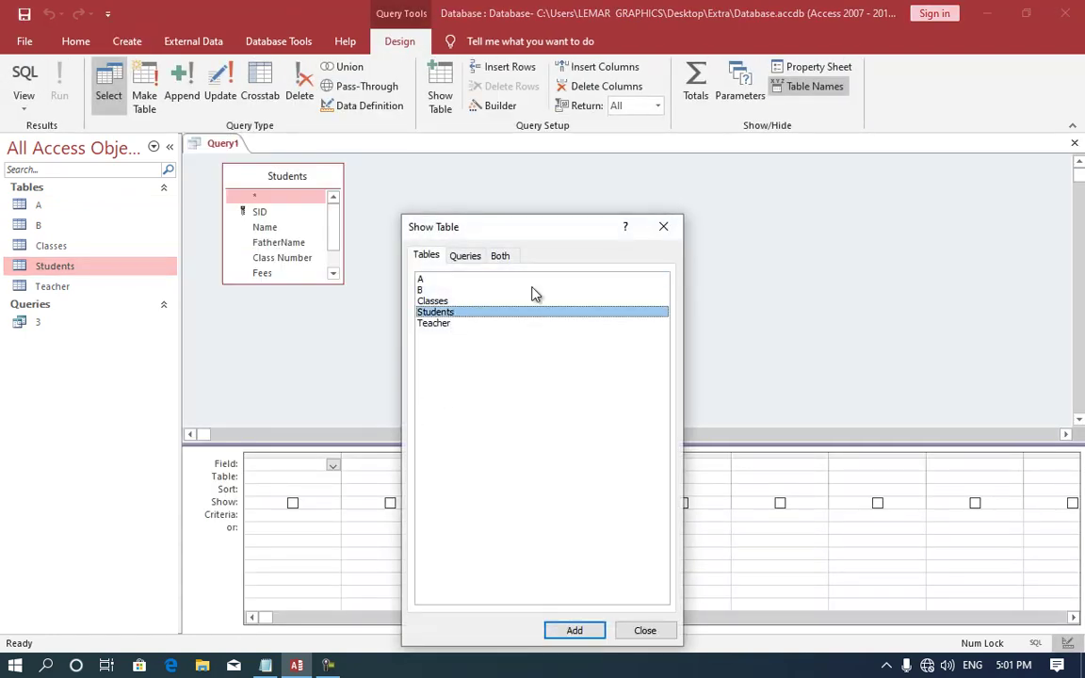
left_click(671, 224)
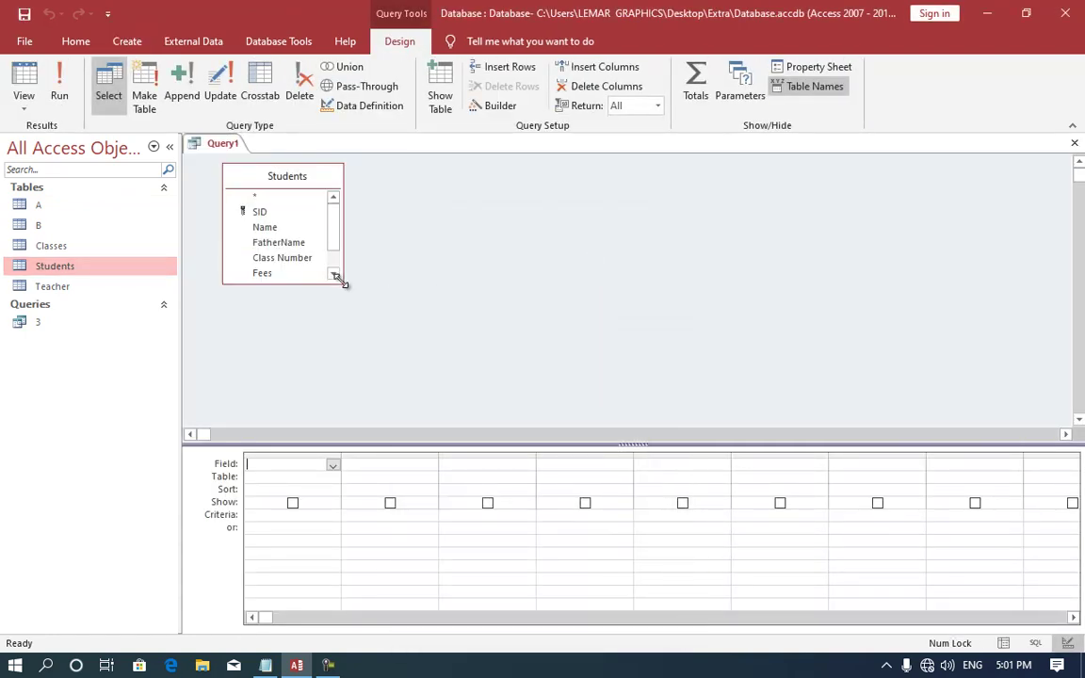
left_click_drag(341, 281, 400, 359)
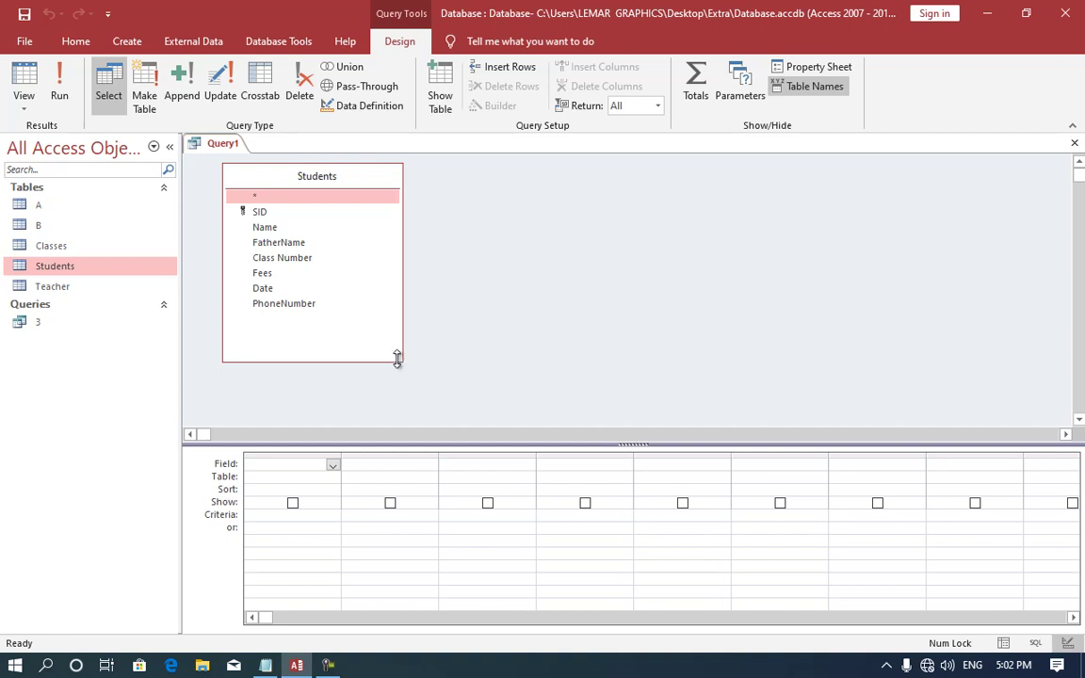
- Add SID, Name, Class Number and PhoneNumber, and make it a crosstab query
double_click(298, 213)
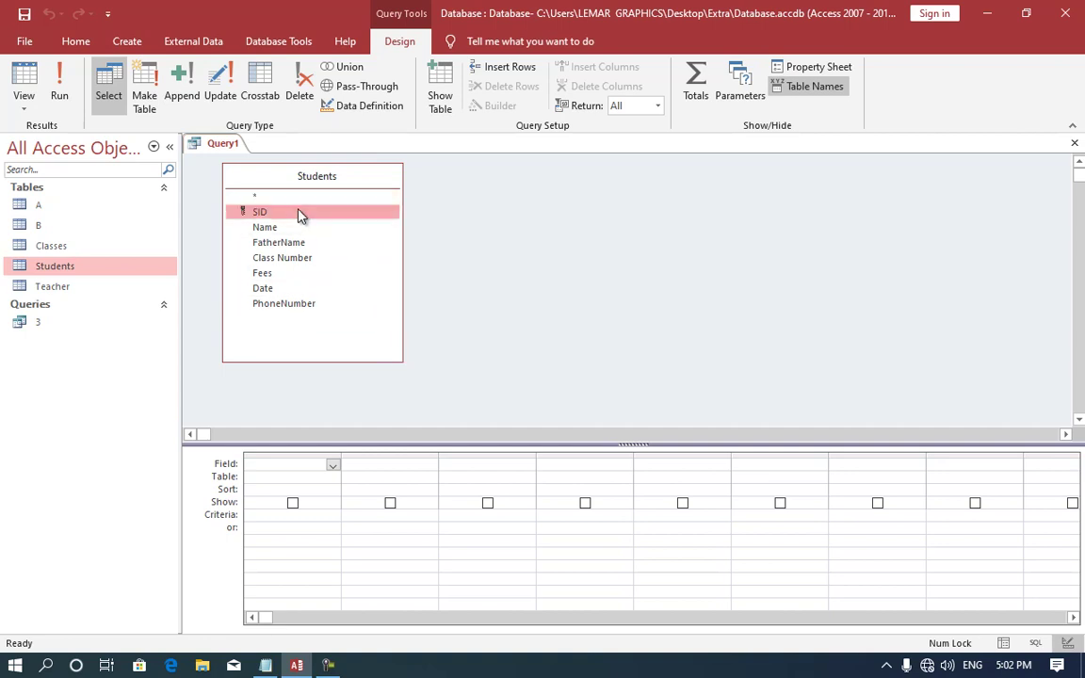
double_click(298, 228)
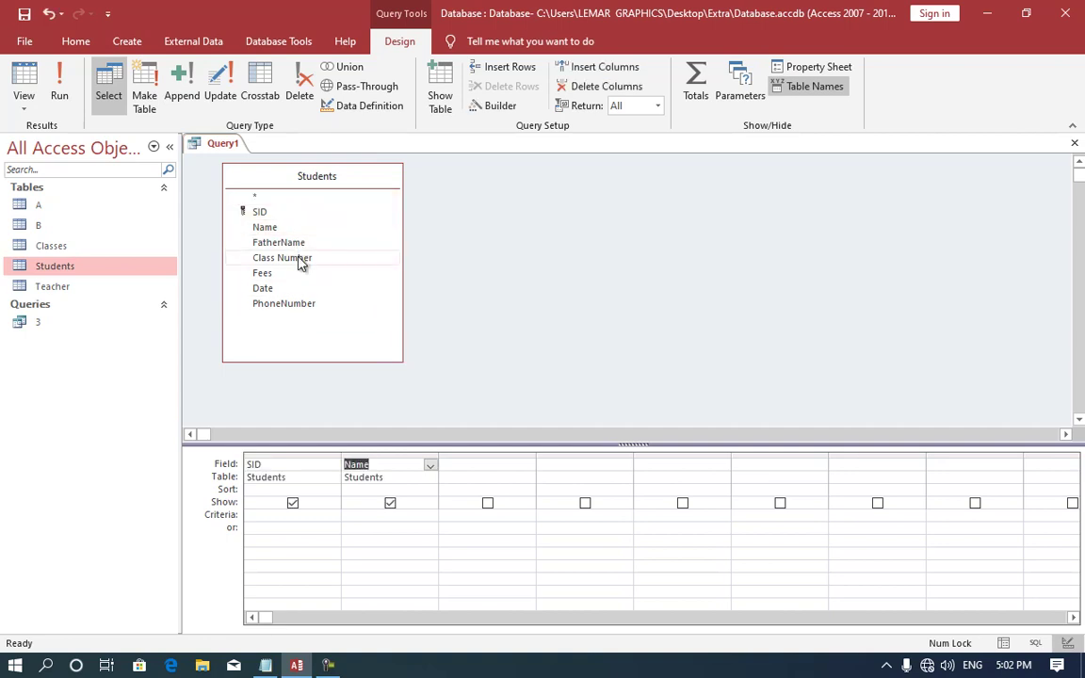
double_click(300, 258)
left_click(296, 304)
double_click(295, 306)
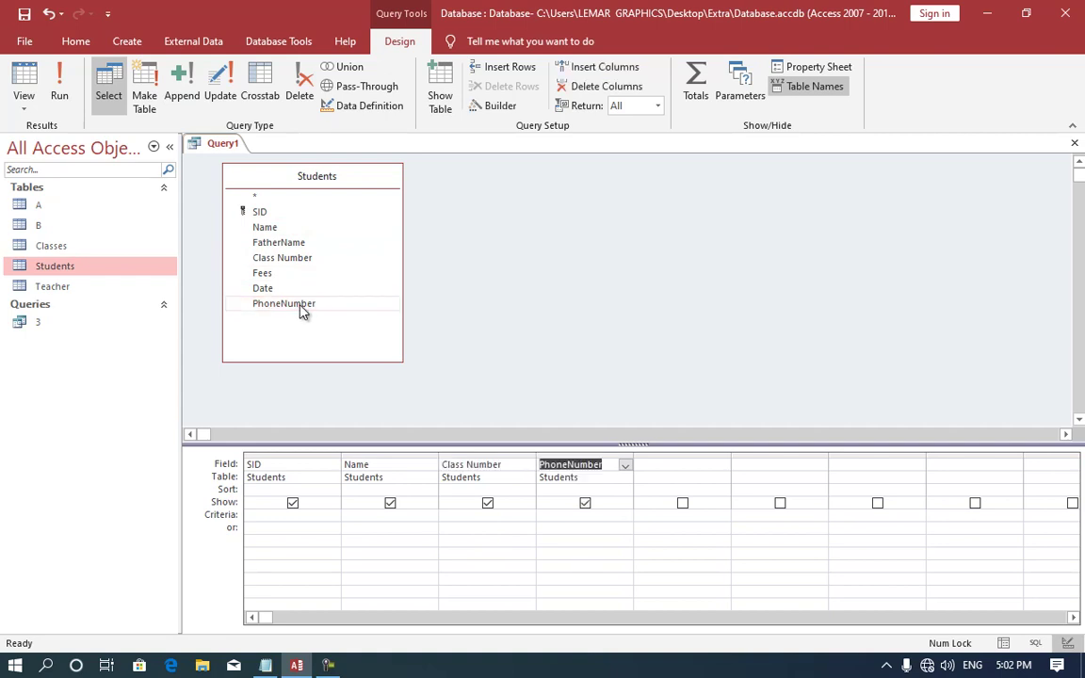
left_click(260, 94)
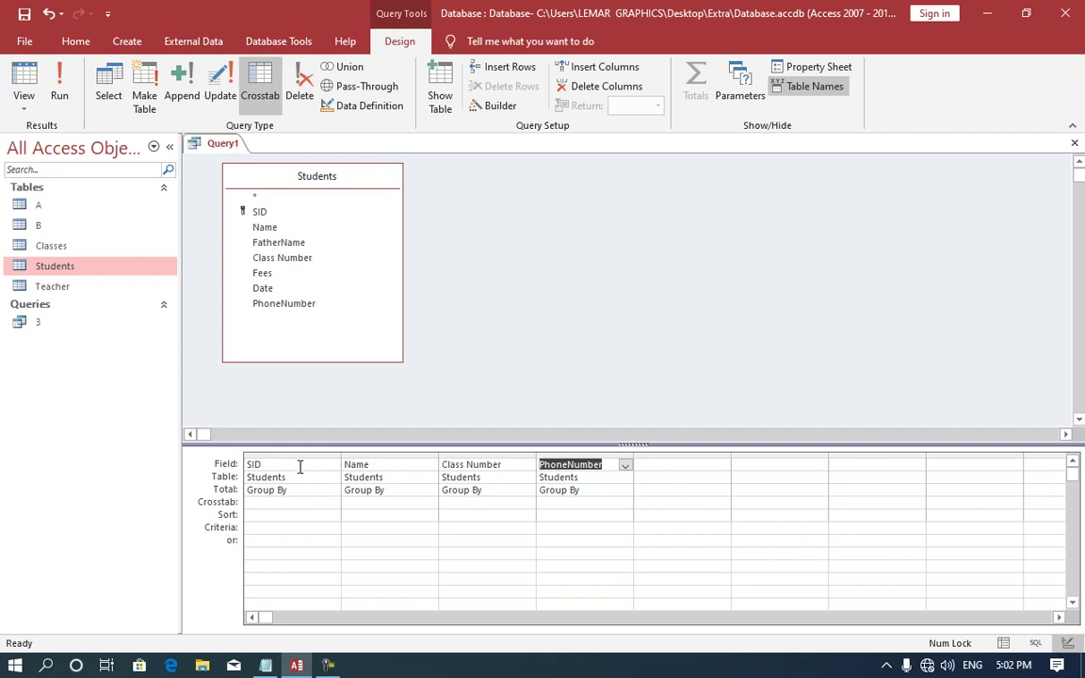
- Keep SID grouped and make SID and Name the crosstab row headings
left_click(303, 490)
left_click(334, 491)
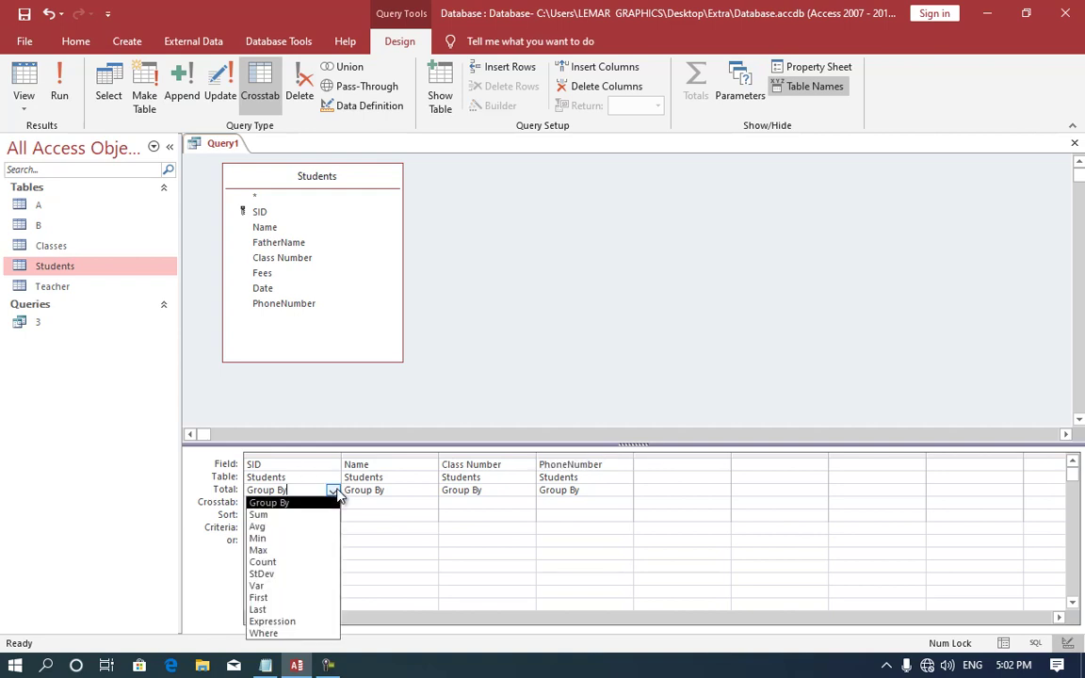
left_click(332, 494)
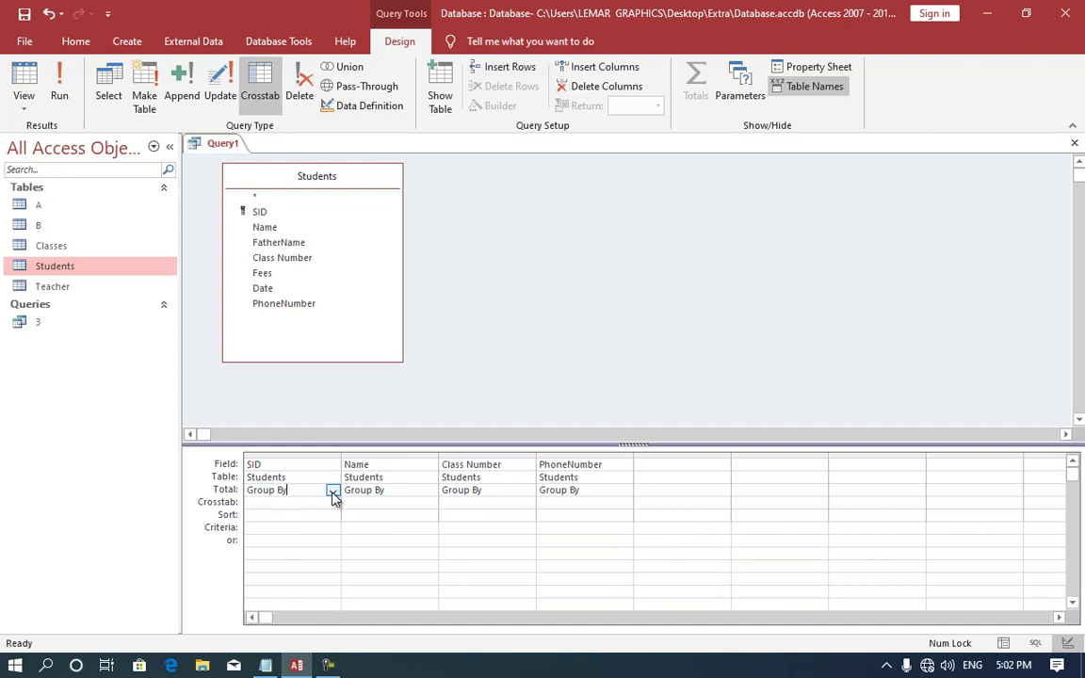
left_click(332, 503)
left_click(332, 505)
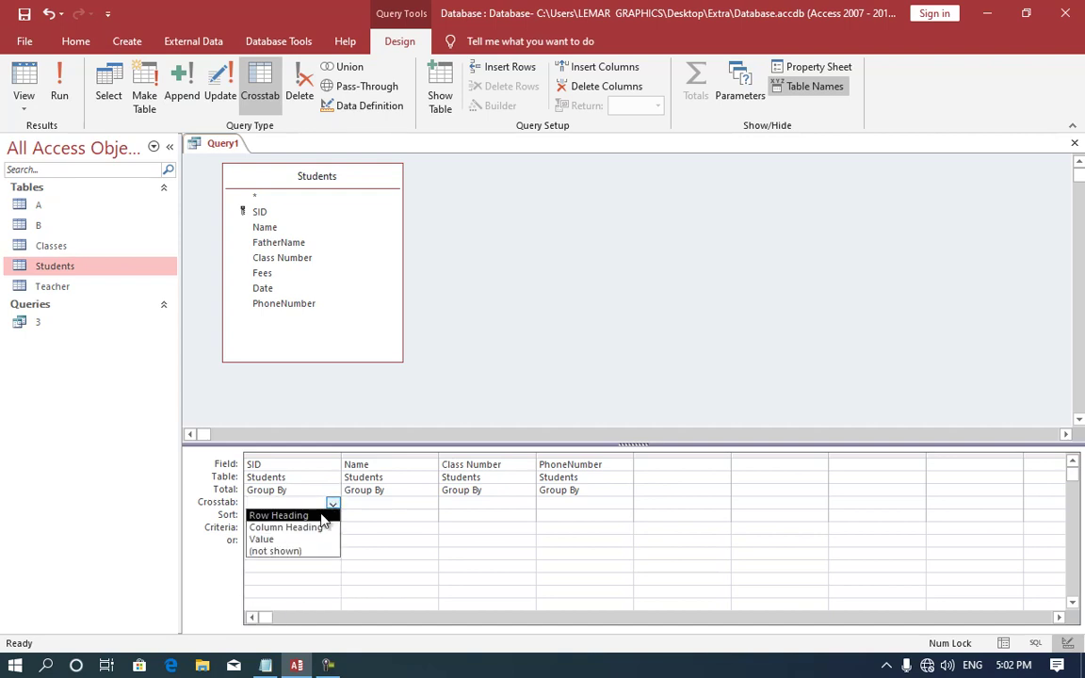
left_click(321, 517)
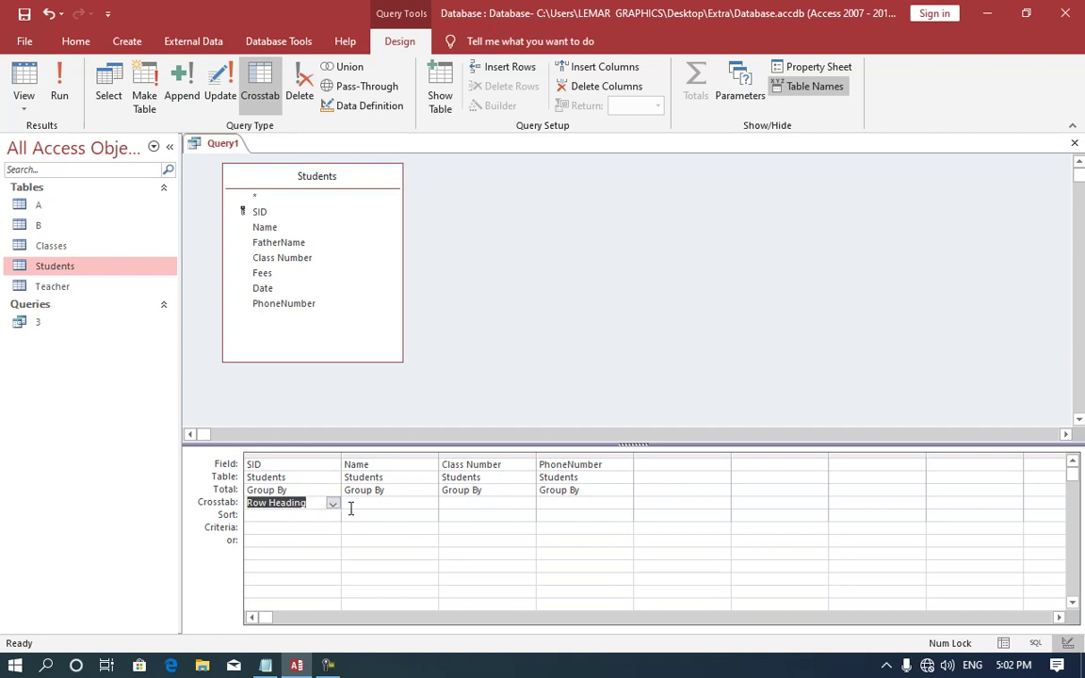
left_click(374, 506)
left_click(428, 504)
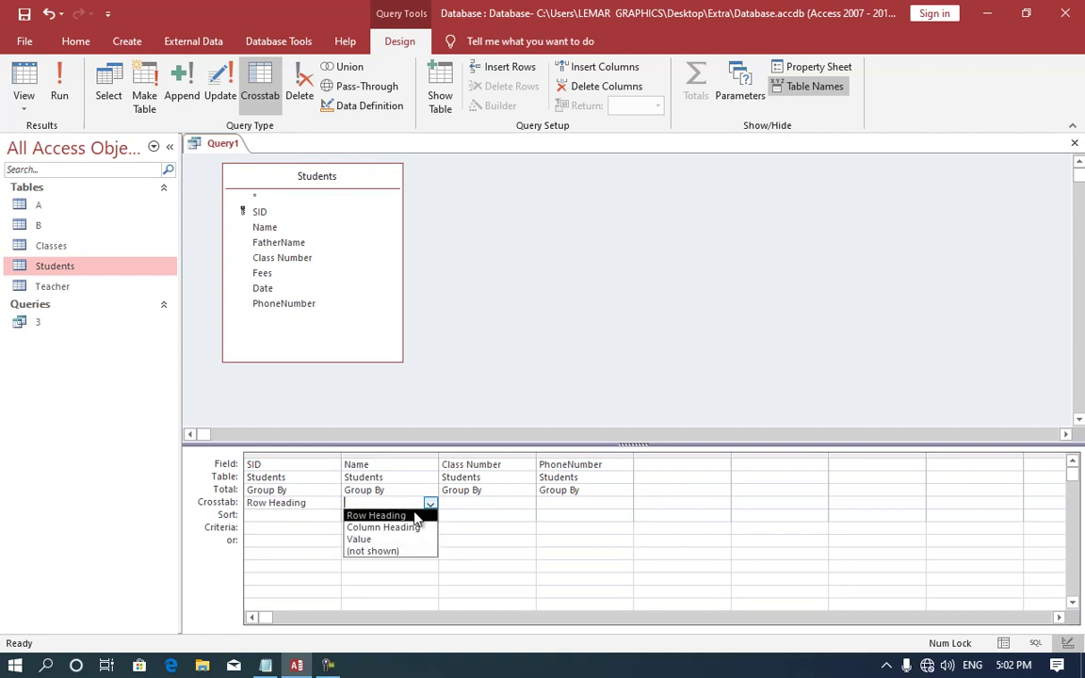
left_click(409, 515)
- Set Class Number as column heading, PhoneNumber as Value, and run, triggering the Group By error
left_click(493, 505)
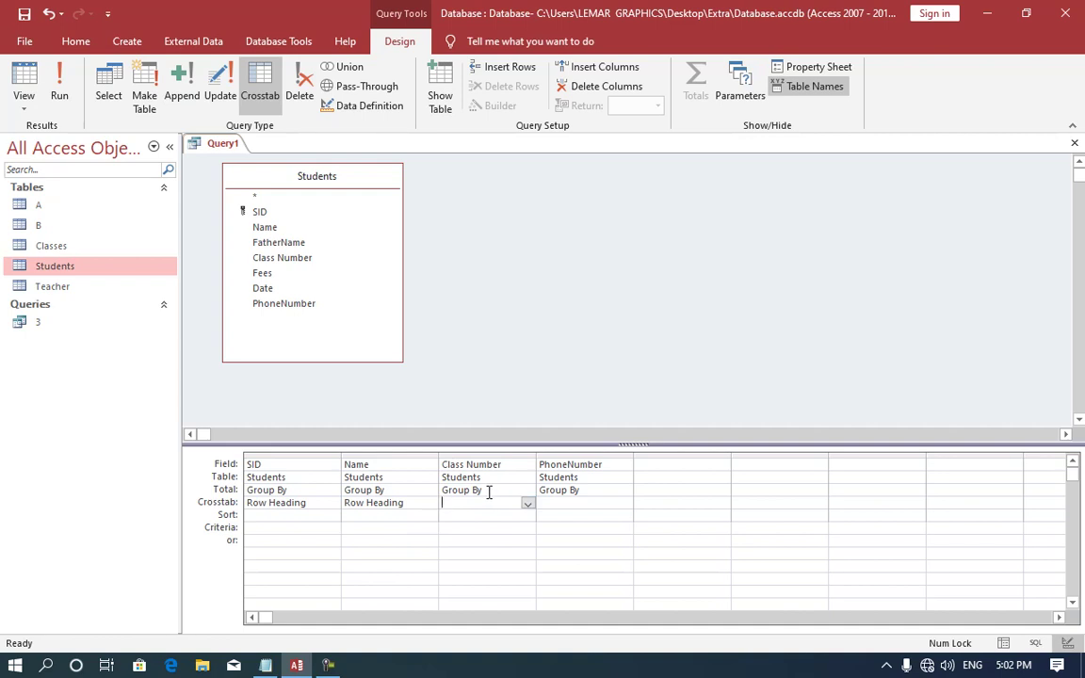
left_click(527, 504)
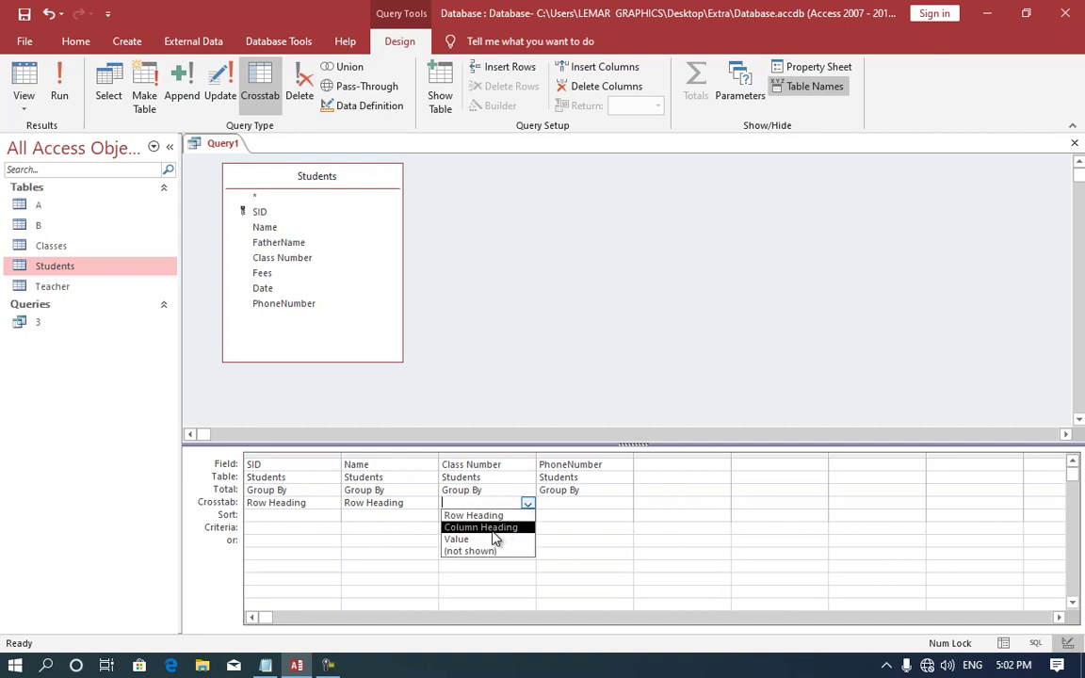
left_click(494, 529)
left_click(589, 503)
left_click(625, 504)
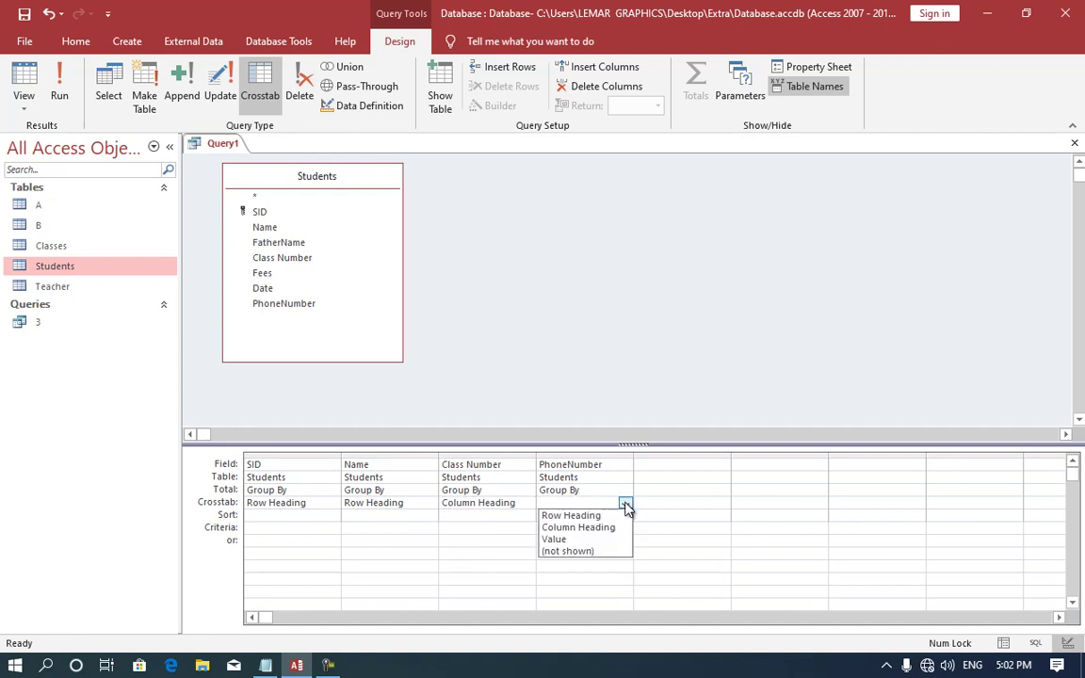
left_click(571, 542)
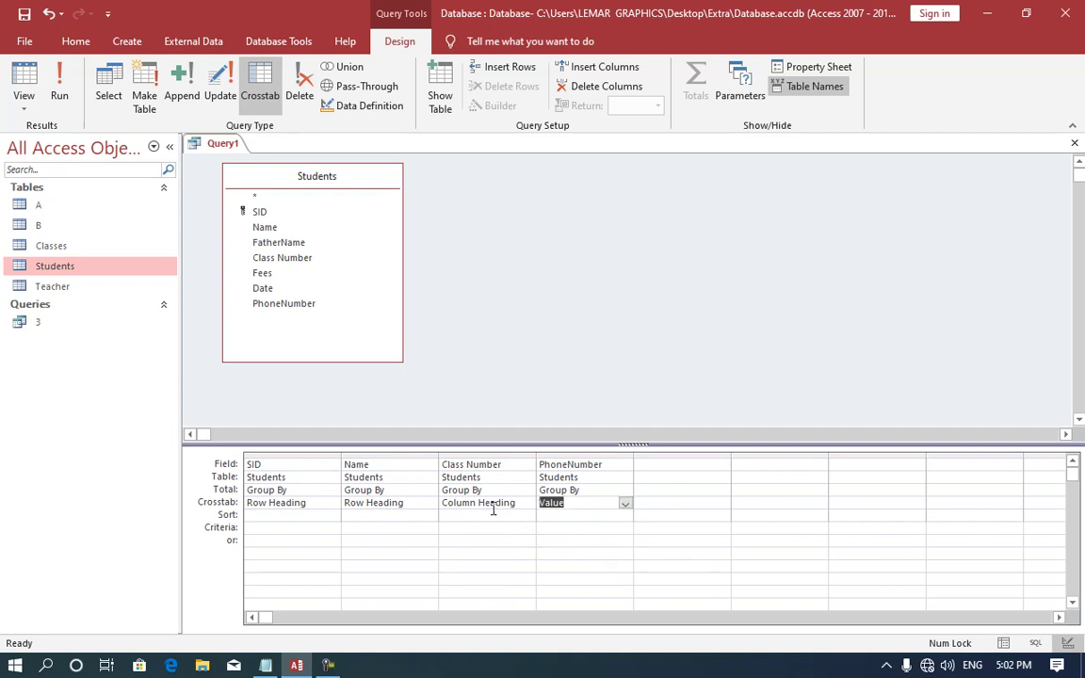
left_click(70, 84)
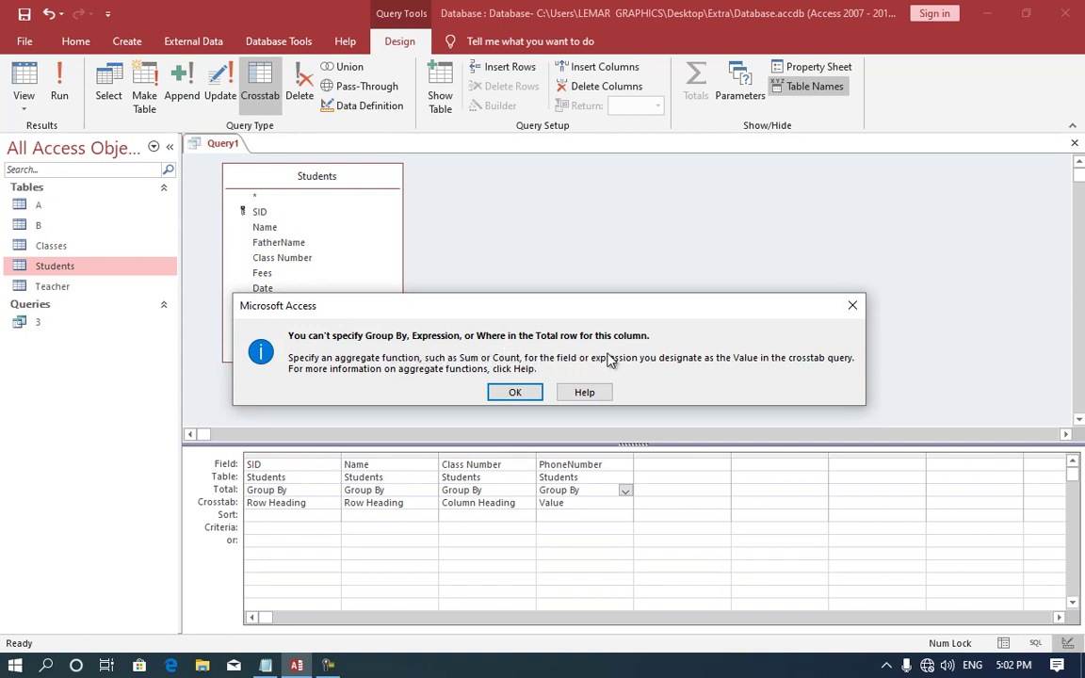
- Try SID as the Value and PhoneNumber as a row heading, then rerun the crosstab
left_click(518, 392)
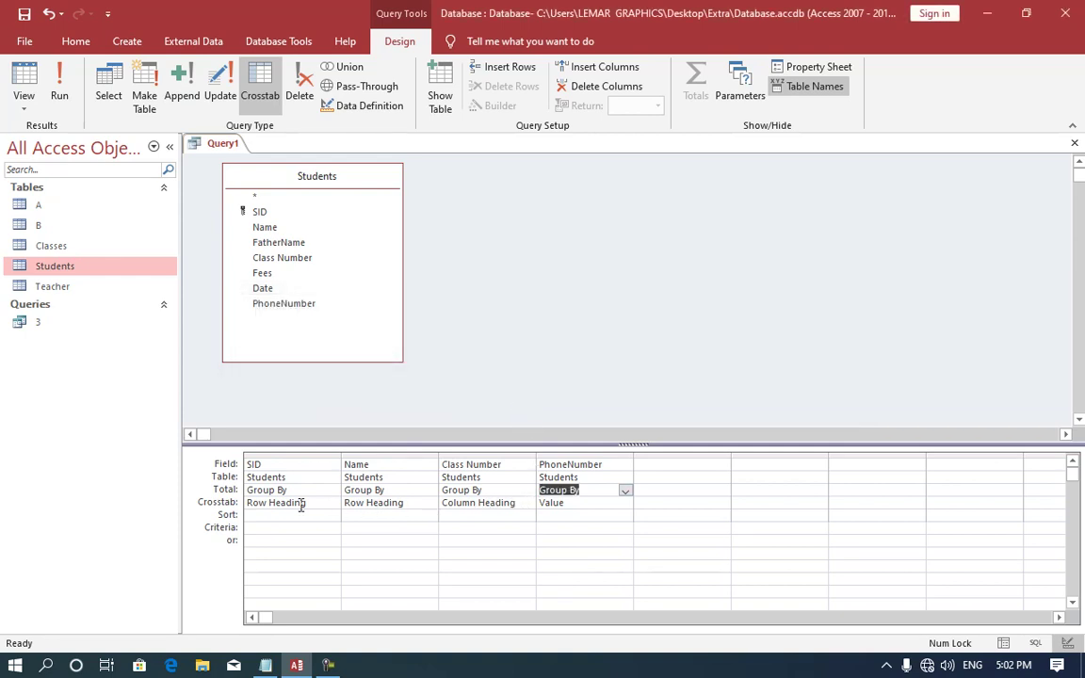
left_click(332, 503)
left_click(332, 503)
left_click(332, 537)
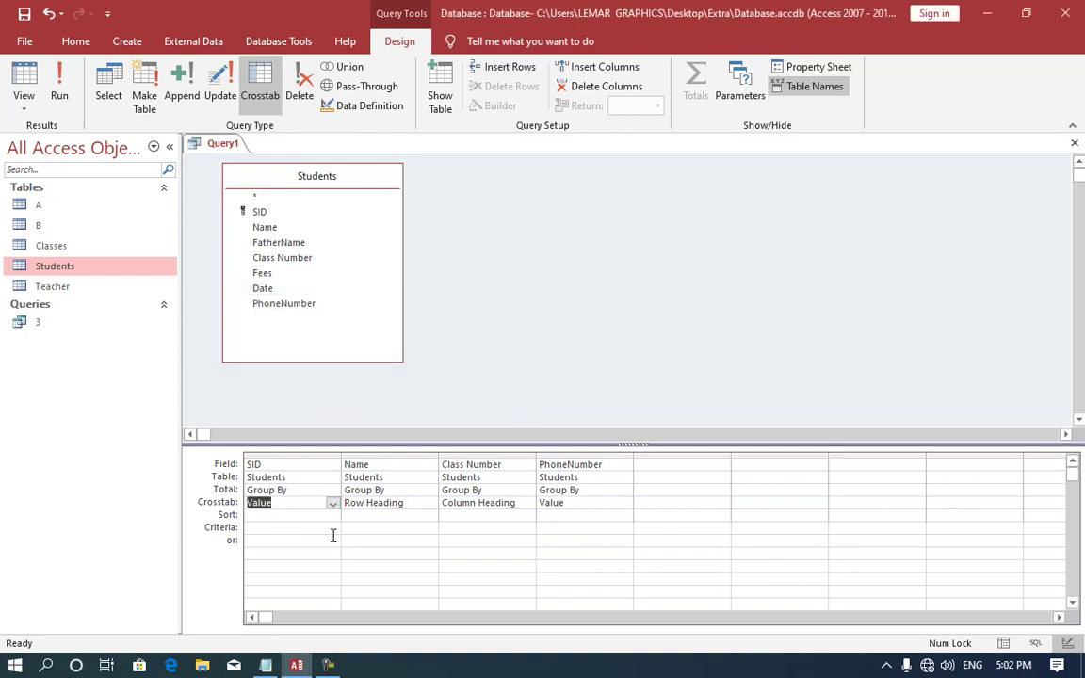
left_click(590, 506)
left_click(625, 504)
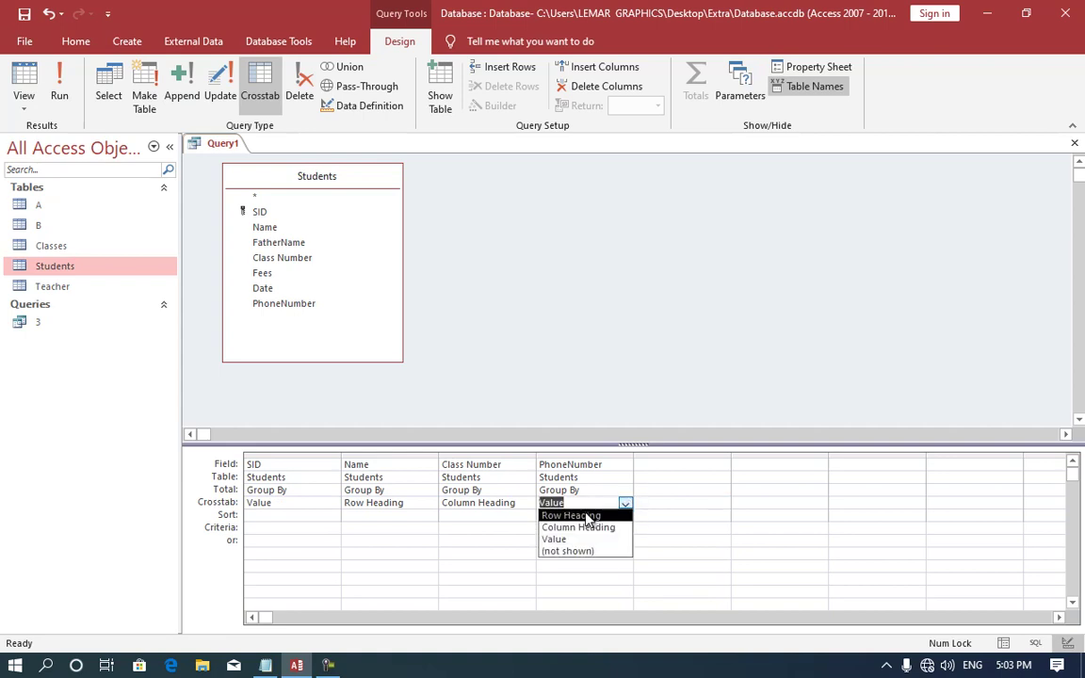
left_click(587, 516)
left_click(62, 93)
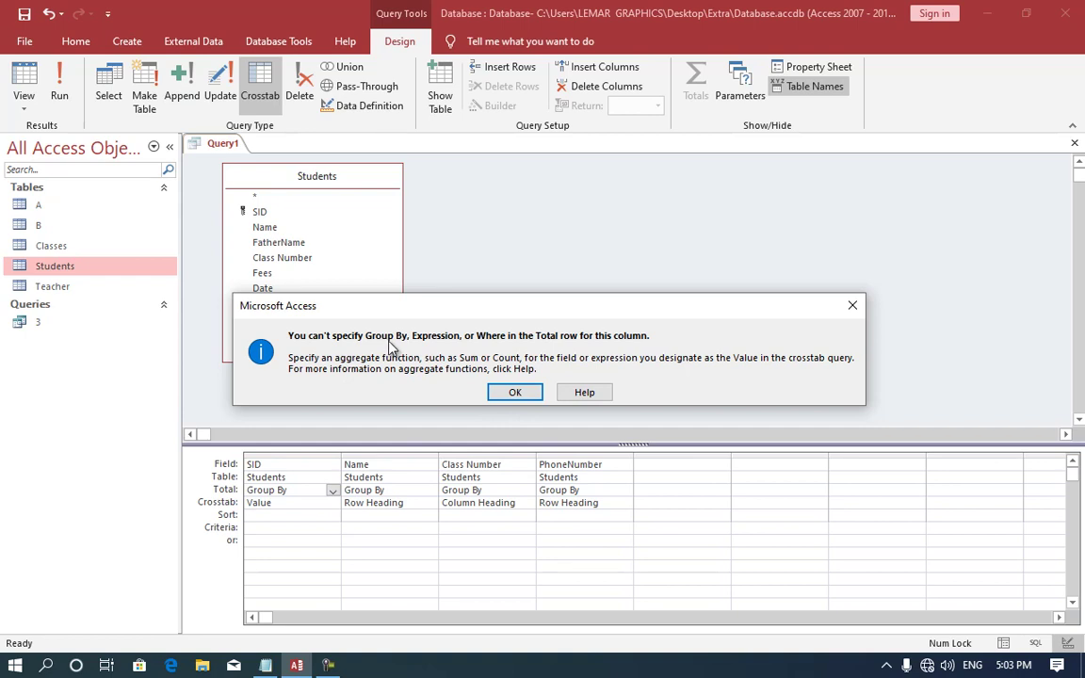
- Restore SID as row heading and make PhoneNumber the Value totalled with Sum
left_click(516, 394)
left_click(311, 502)
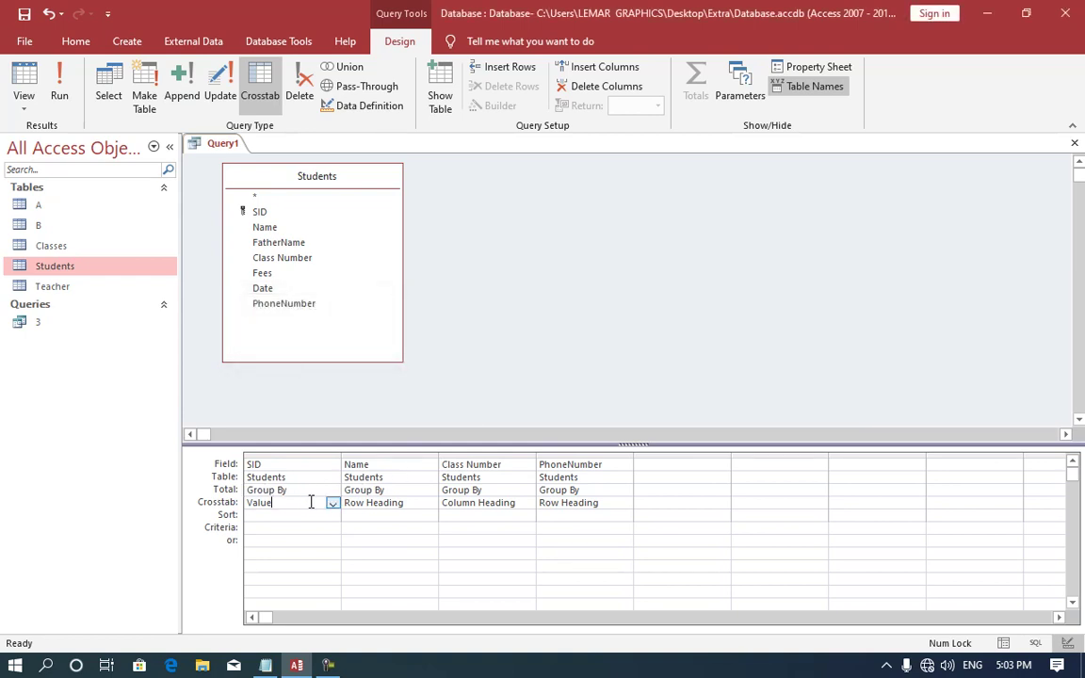
left_click(333, 503)
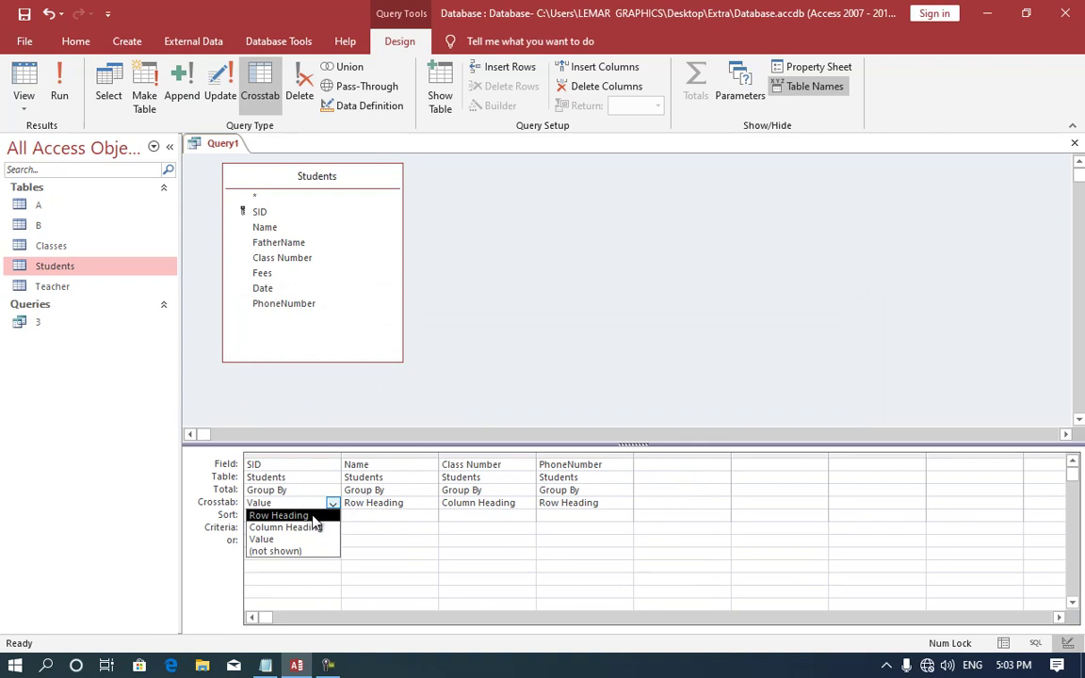
left_click(313, 516)
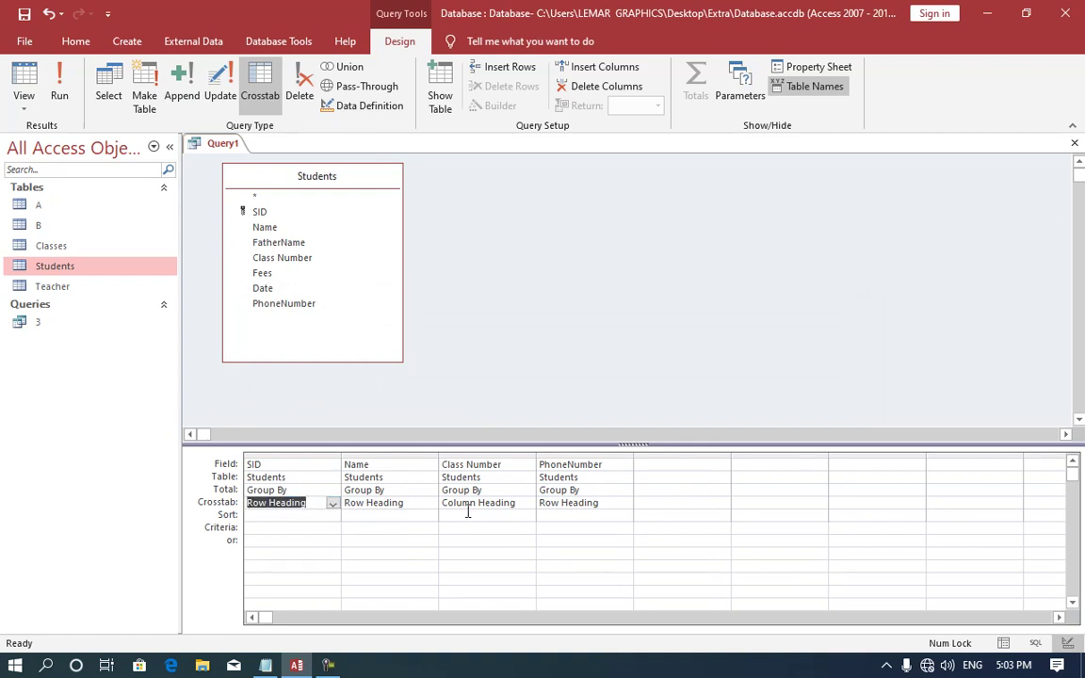
left_click(604, 504)
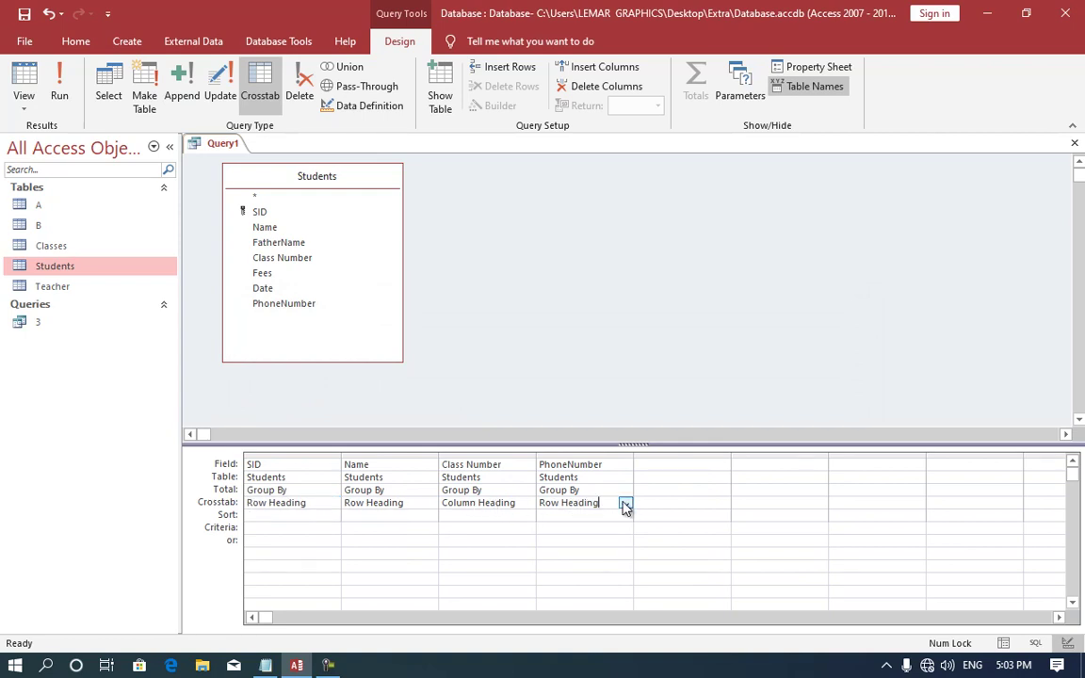
left_click(625, 504)
left_click(591, 541)
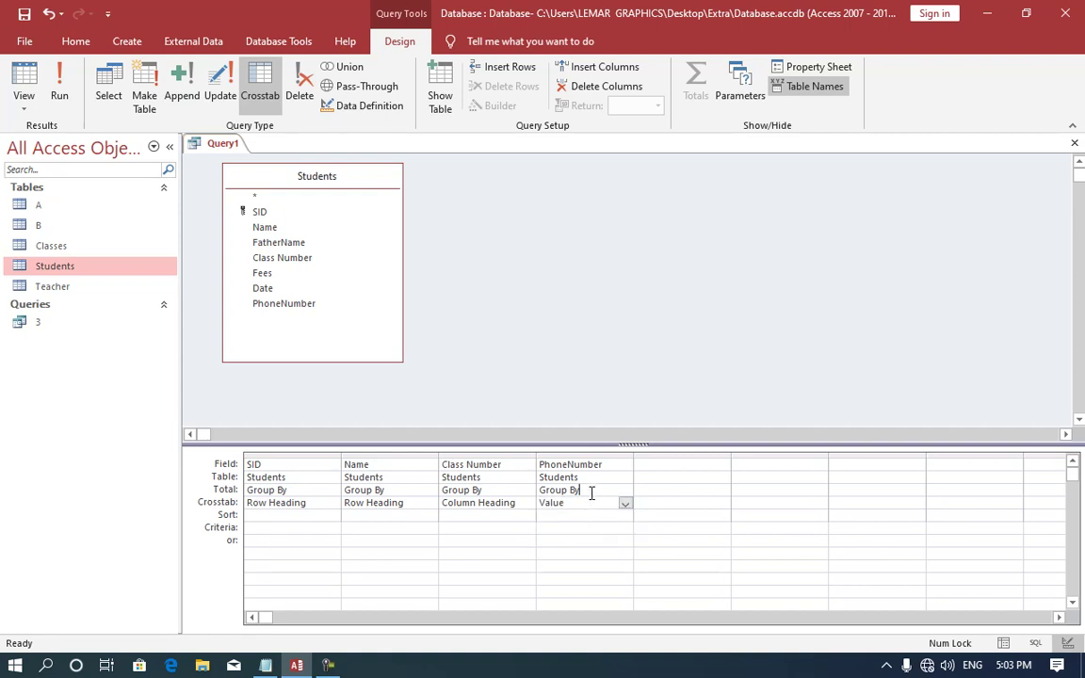
left_click(625, 491)
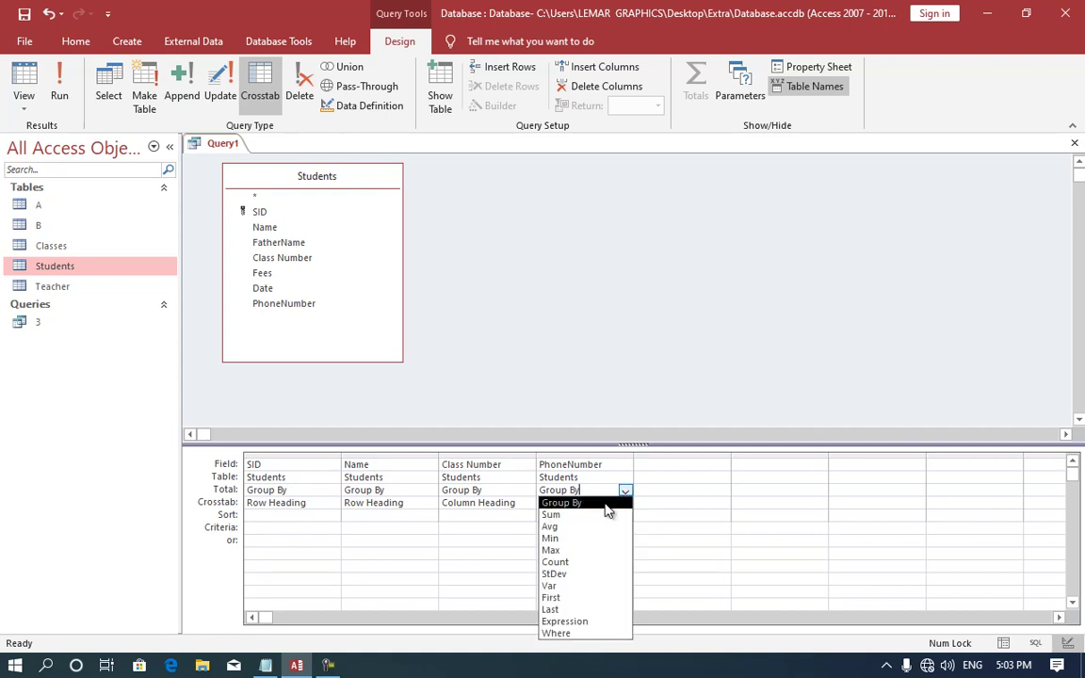
left_click(594, 516)
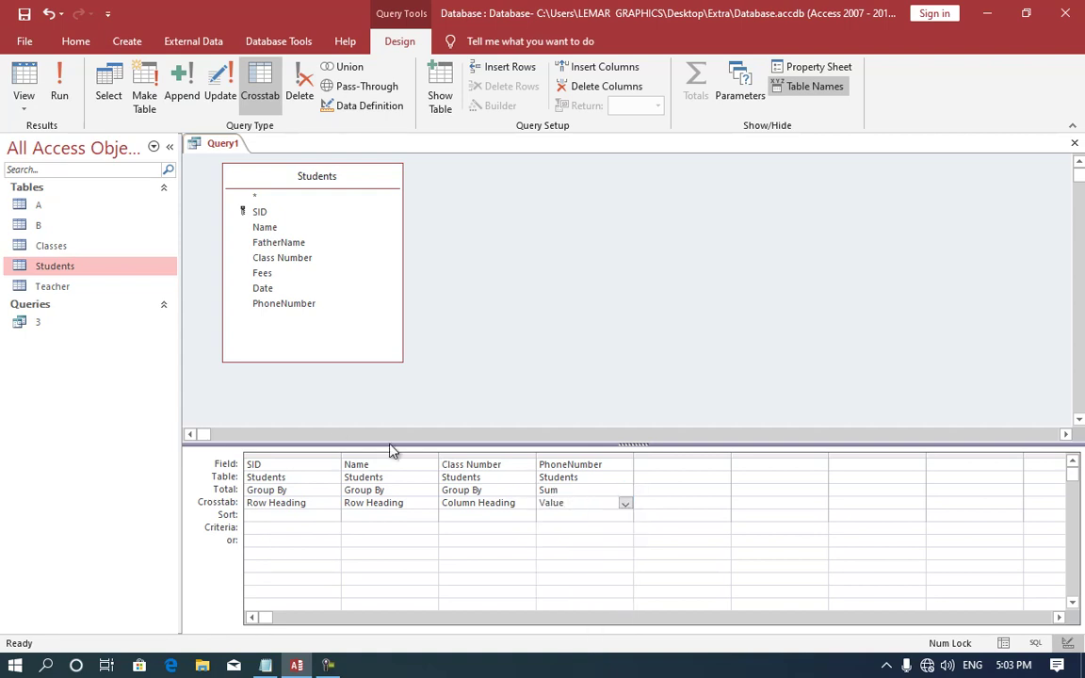
- Run the crosstab showing phones under classes 2, 6, 7 and 11, with Classes opened alongside
left_click(58, 90)
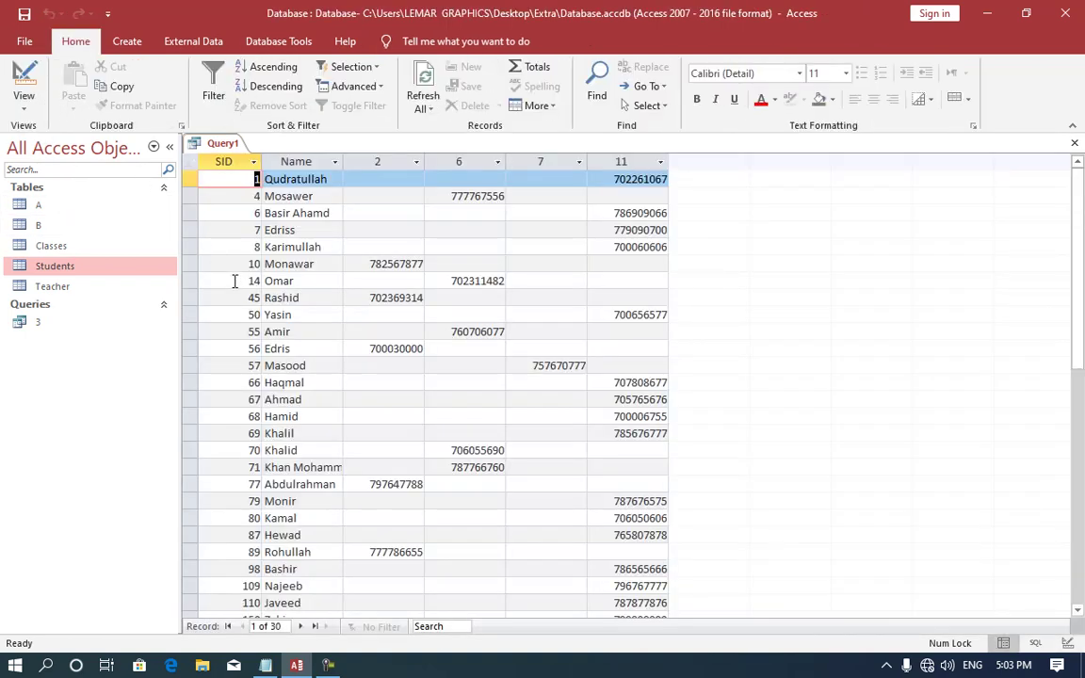
double_click(38, 245)
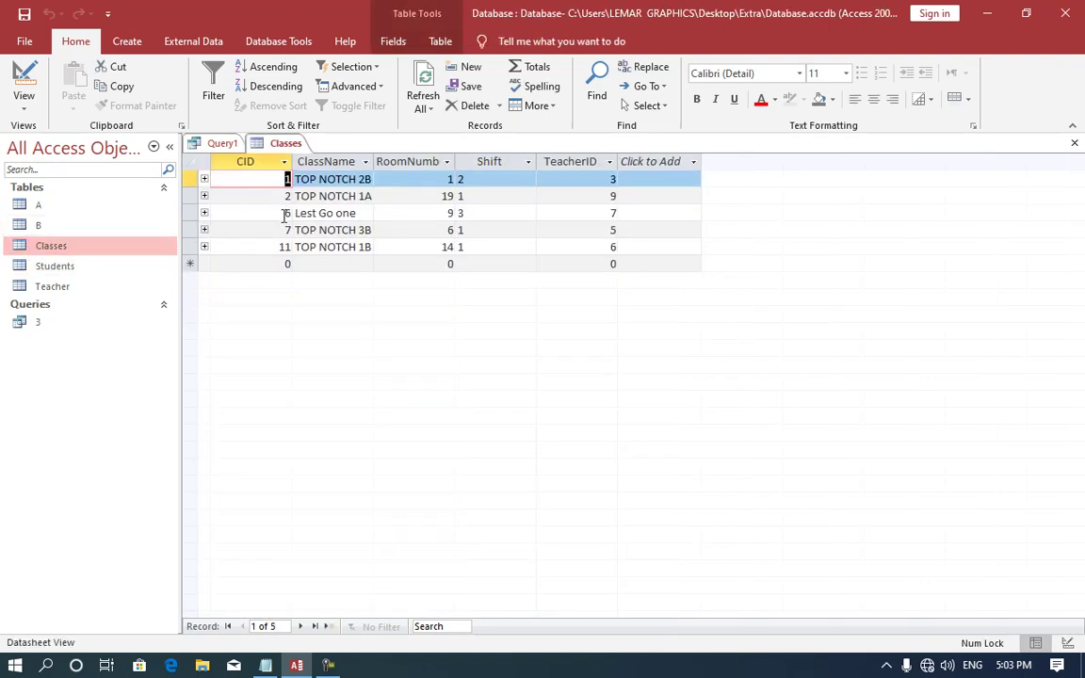
left_click(223, 143)
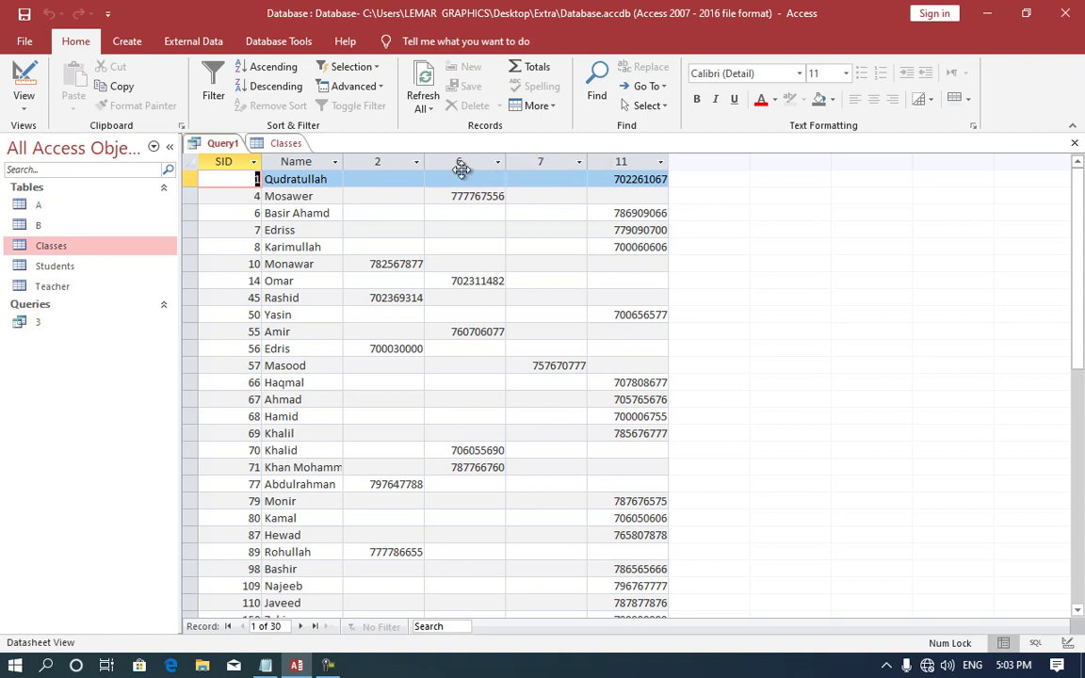
- Change SID 109's Class Number from 11 to 1 in Students and close the table
left_click(53, 268)
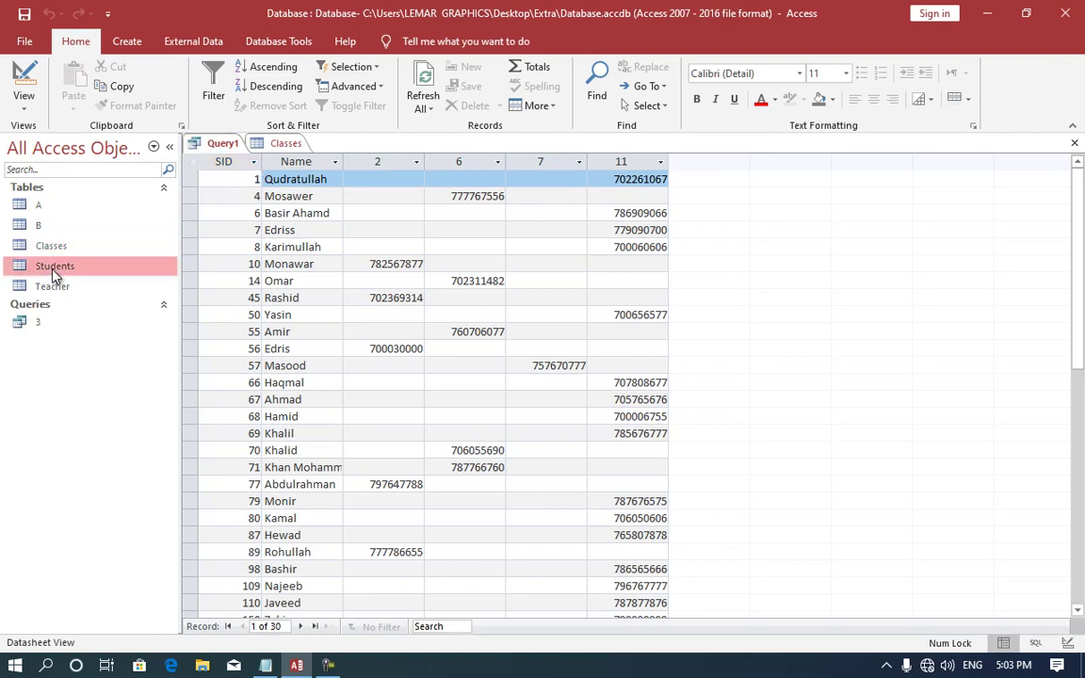
double_click(52, 269)
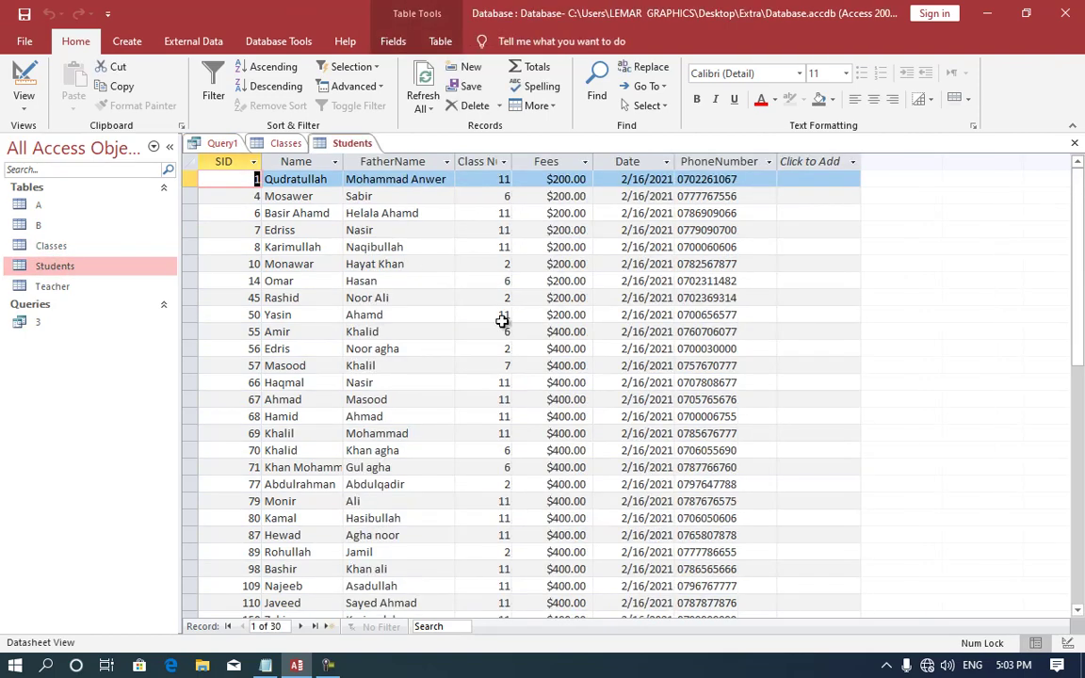
scroll(501, 319, "down", 2)
scroll(501, 358, "down", 3)
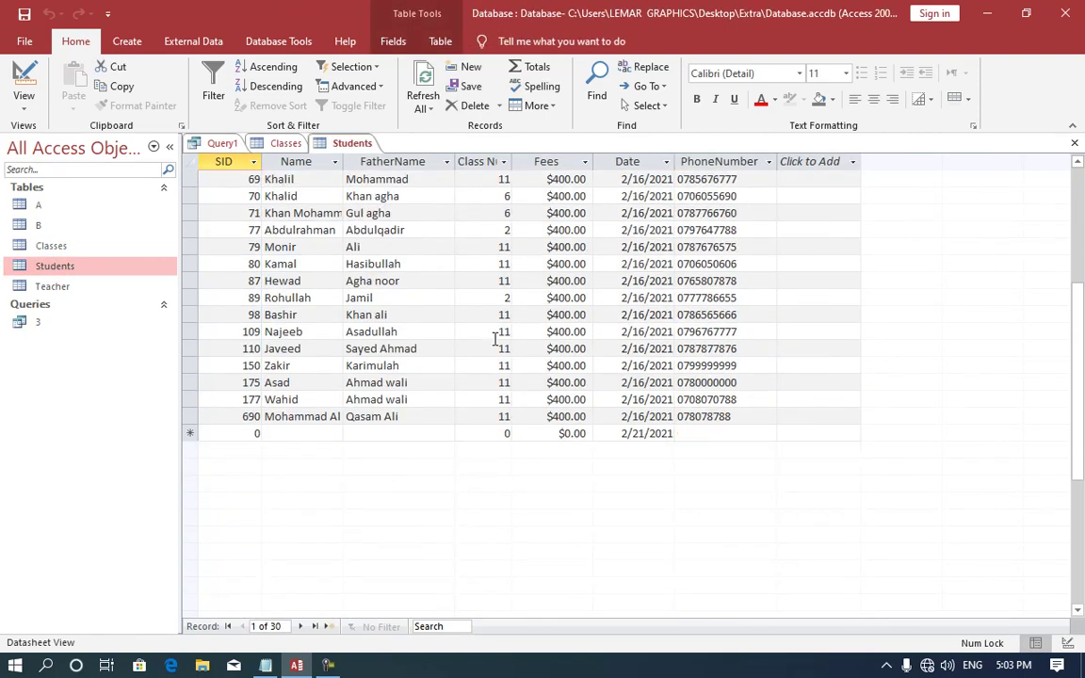
double_click(504, 333)
type("1")
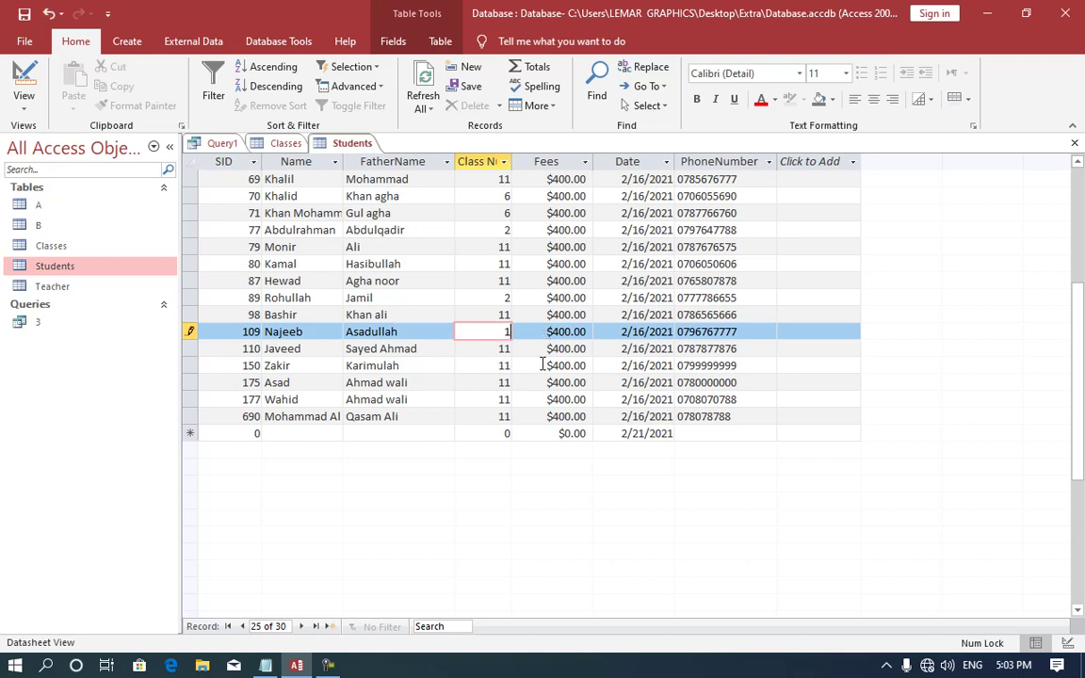
left_click(518, 367)
key("ctrl+w")
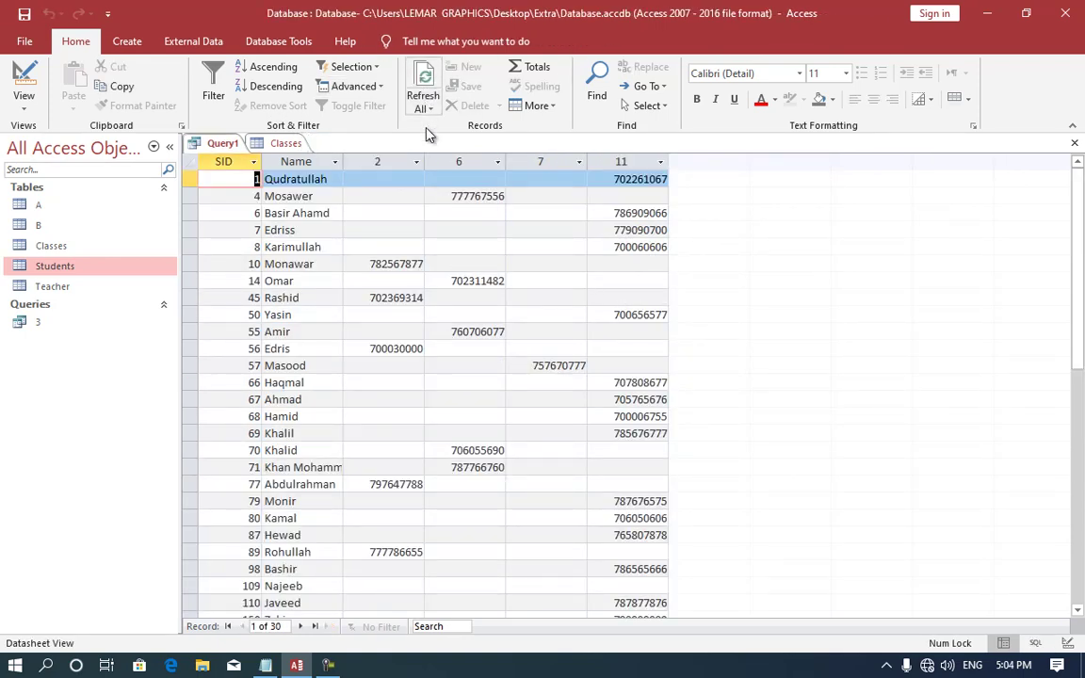
- Rerun the crosstab, inspect the new class 1 column and SIDs 66 and 70, then return to Design View
left_click(34, 83)
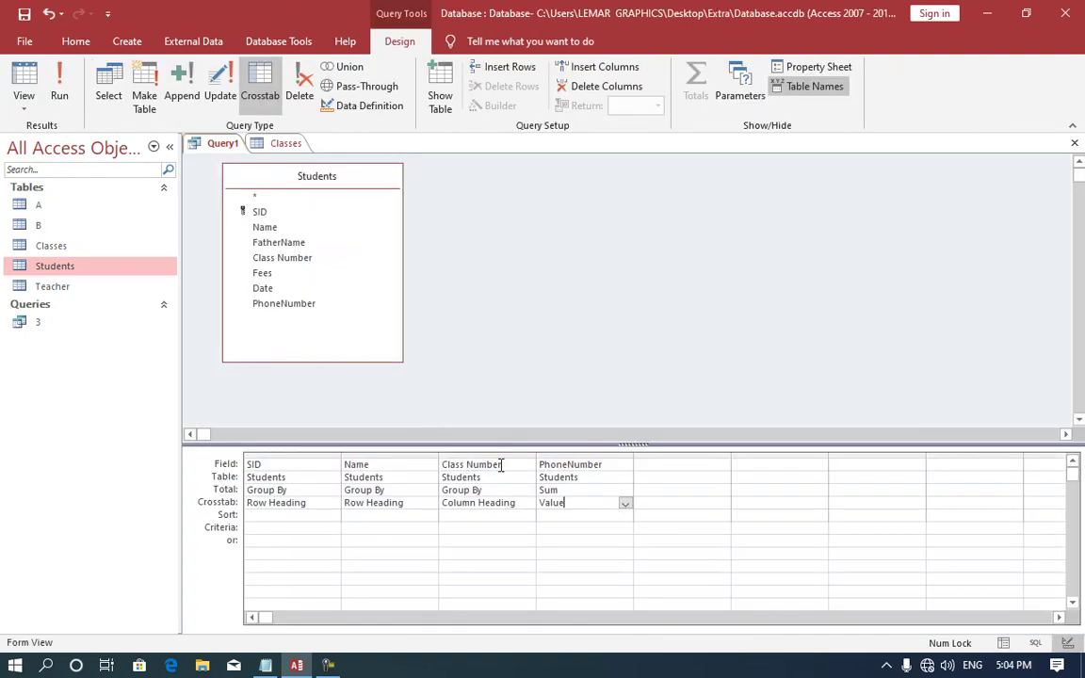
left_click(59, 83)
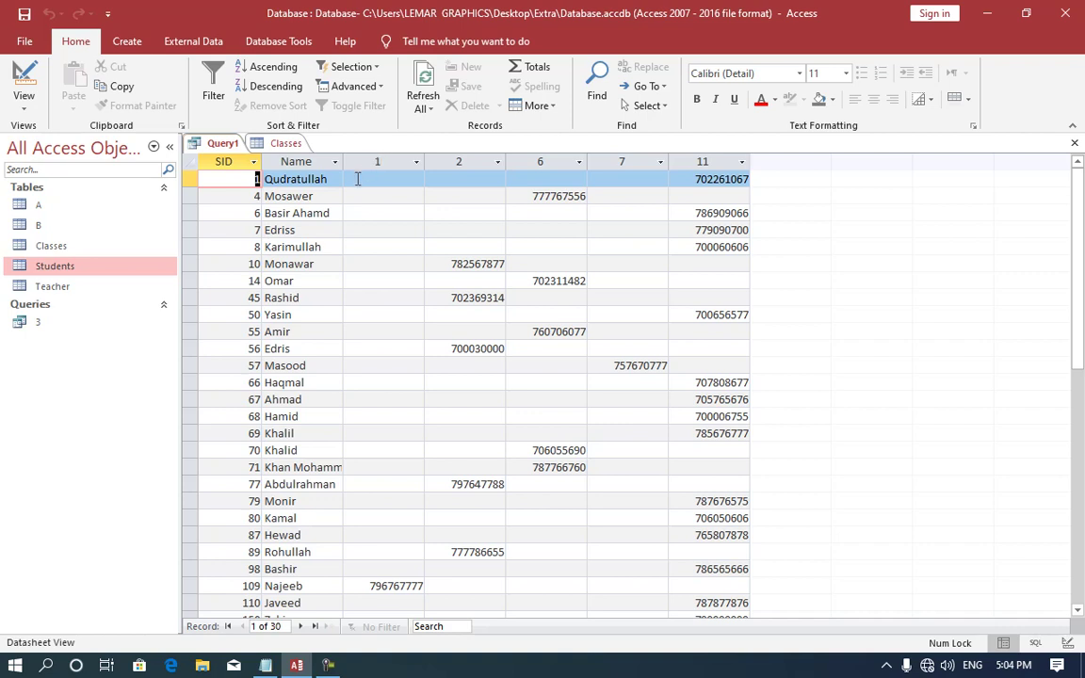
left_click(312, 178)
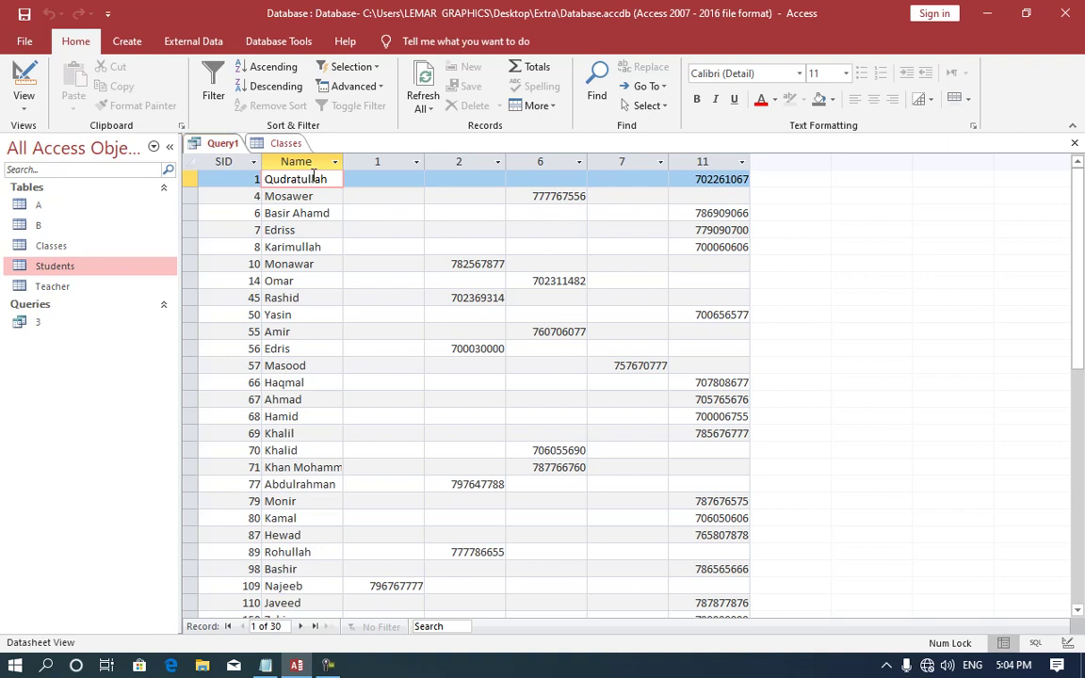
left_click(695, 179)
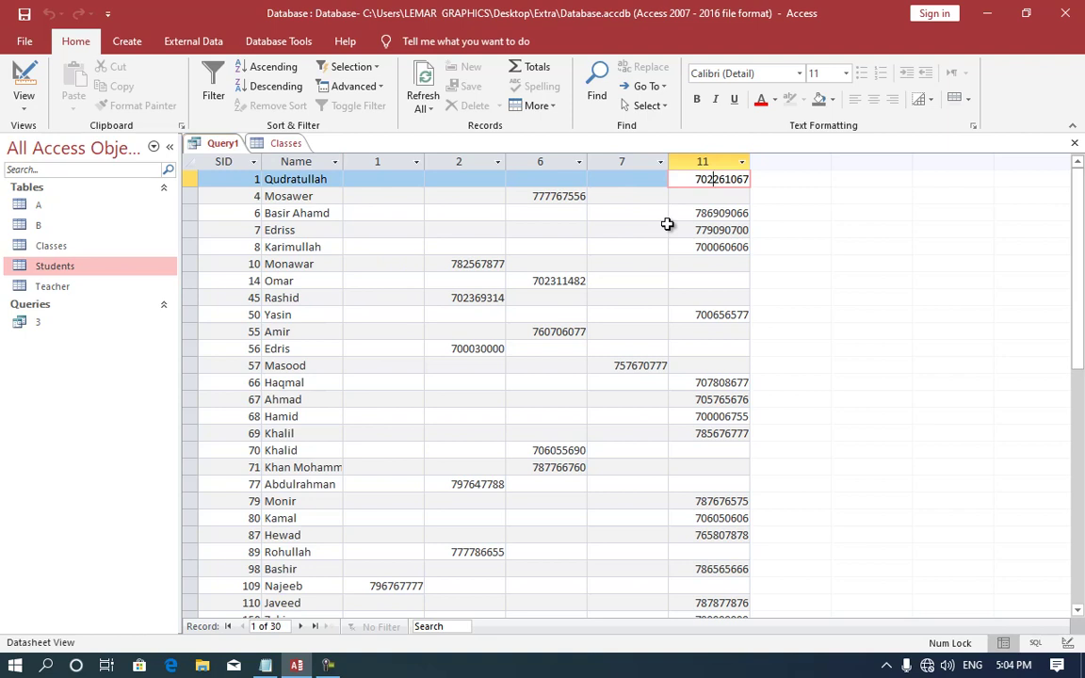
left_click(310, 383)
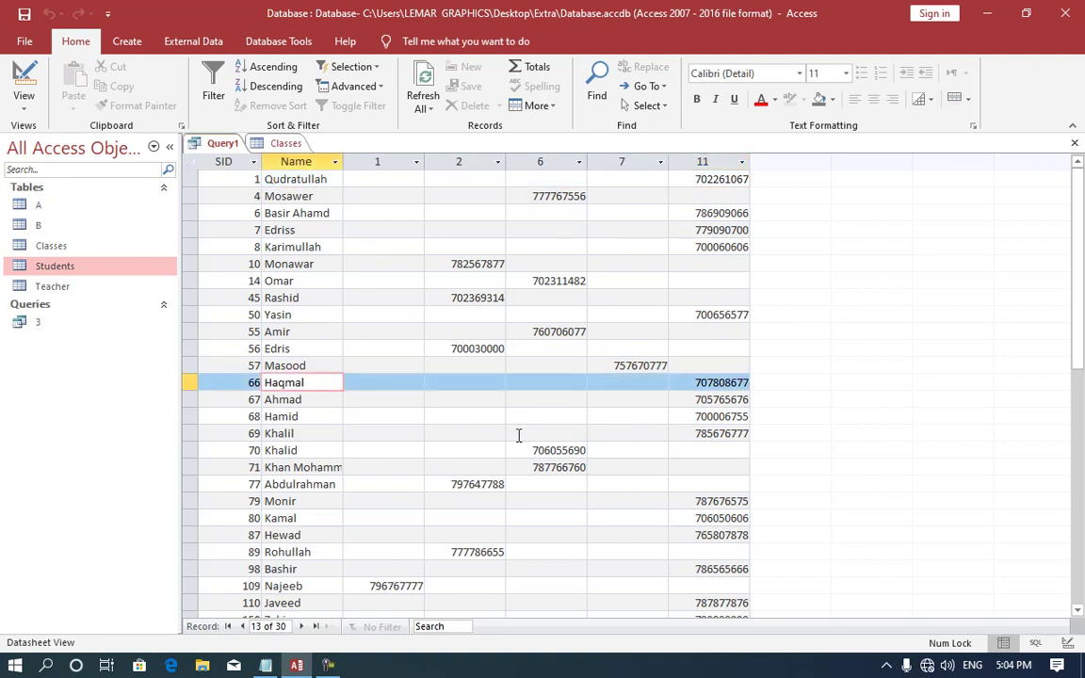
left_click(322, 450)
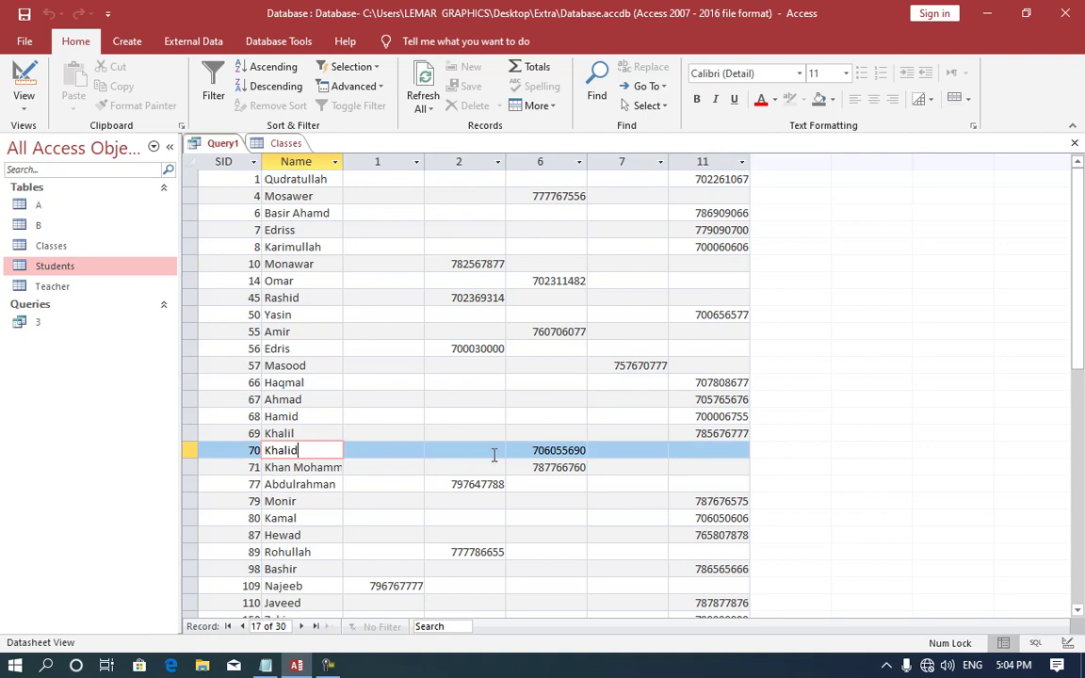
left_click(547, 452)
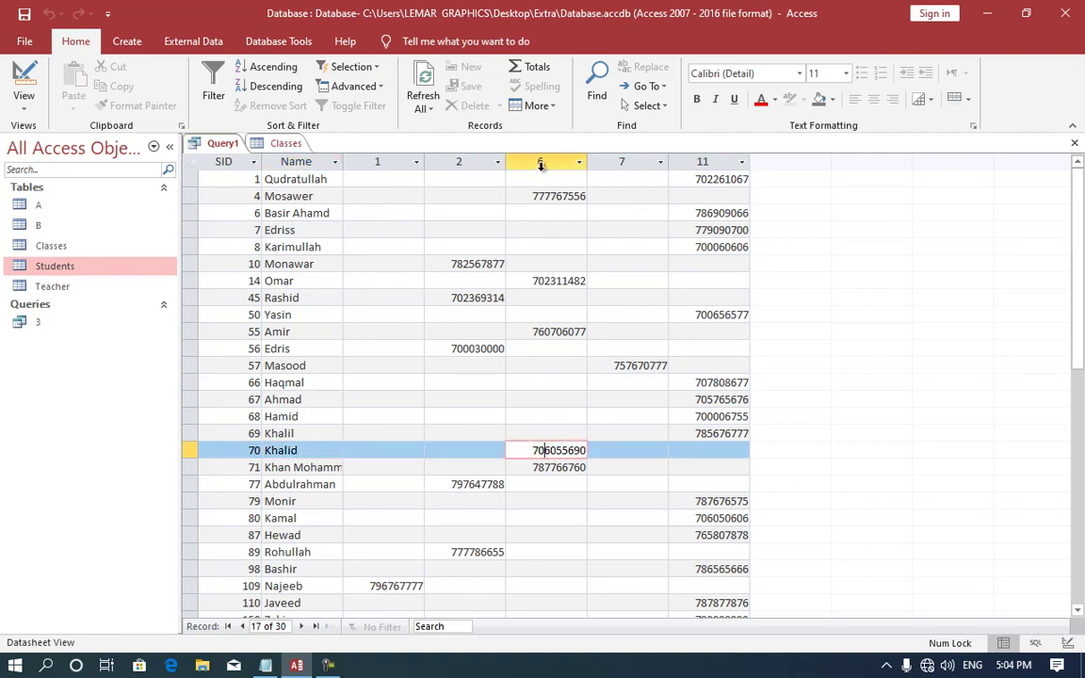
left_click(11, 71)
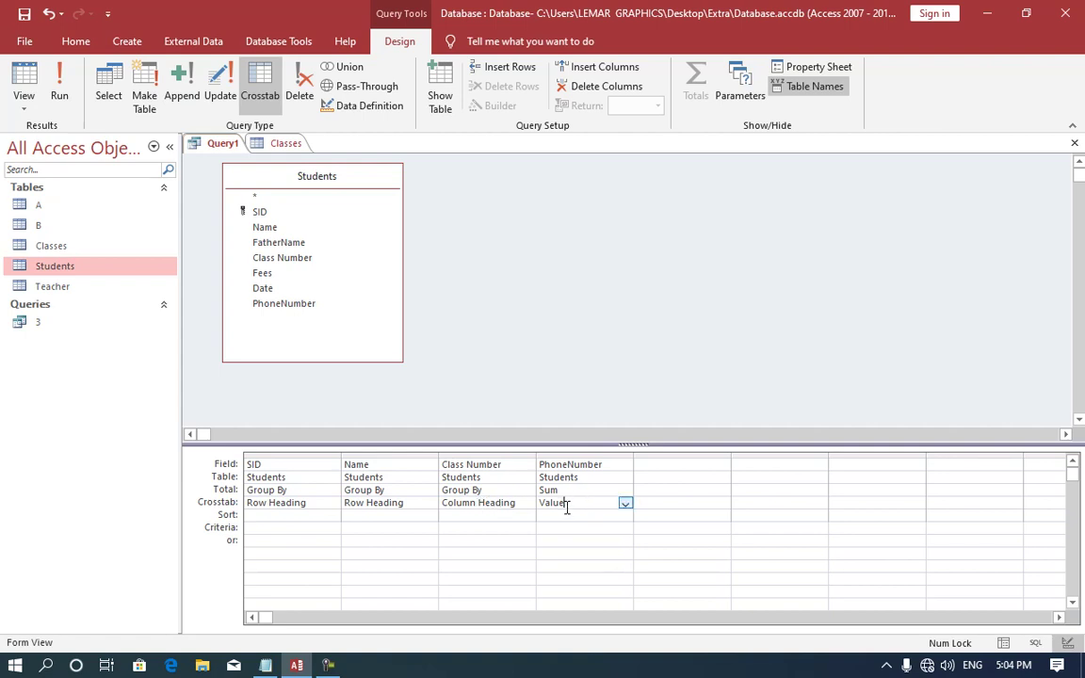
- Close the crosstab Query1, then the Students and Classes tables
key("ctrl+w")
left_click(548, 383)
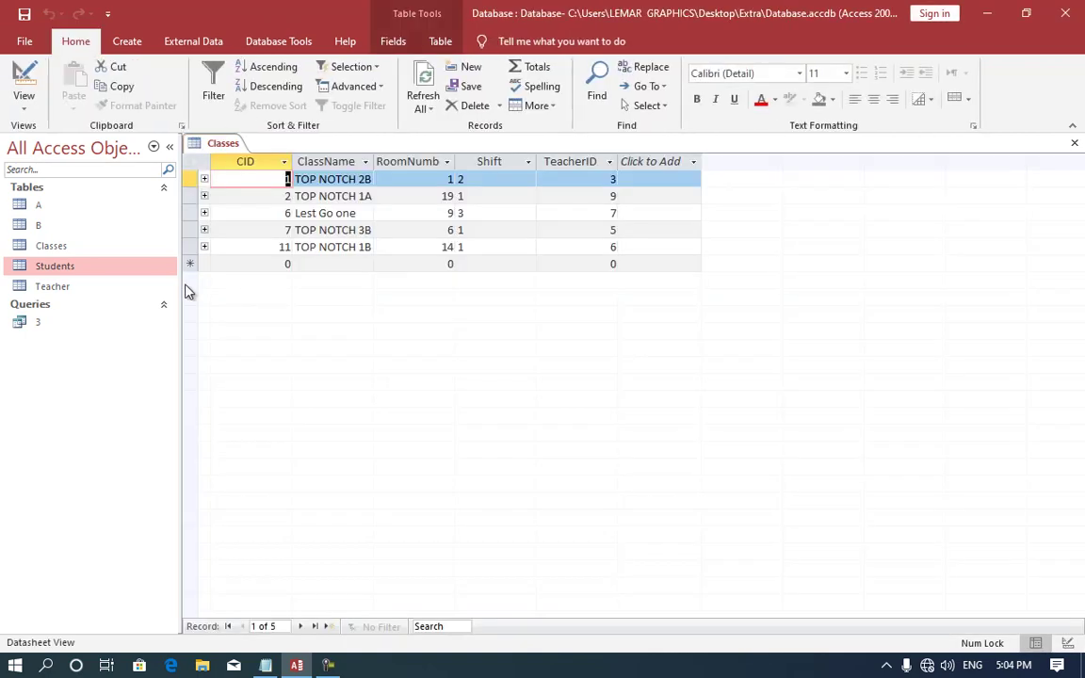
double_click(144, 268)
scroll(519, 469, "down", 2)
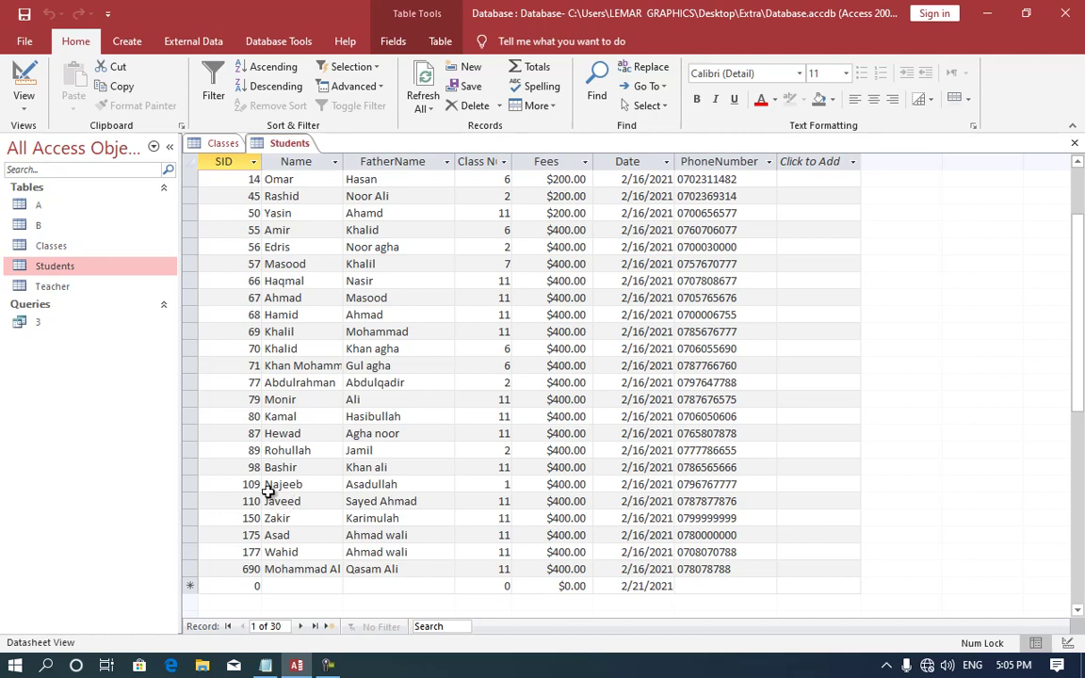
key("ctrl+w")
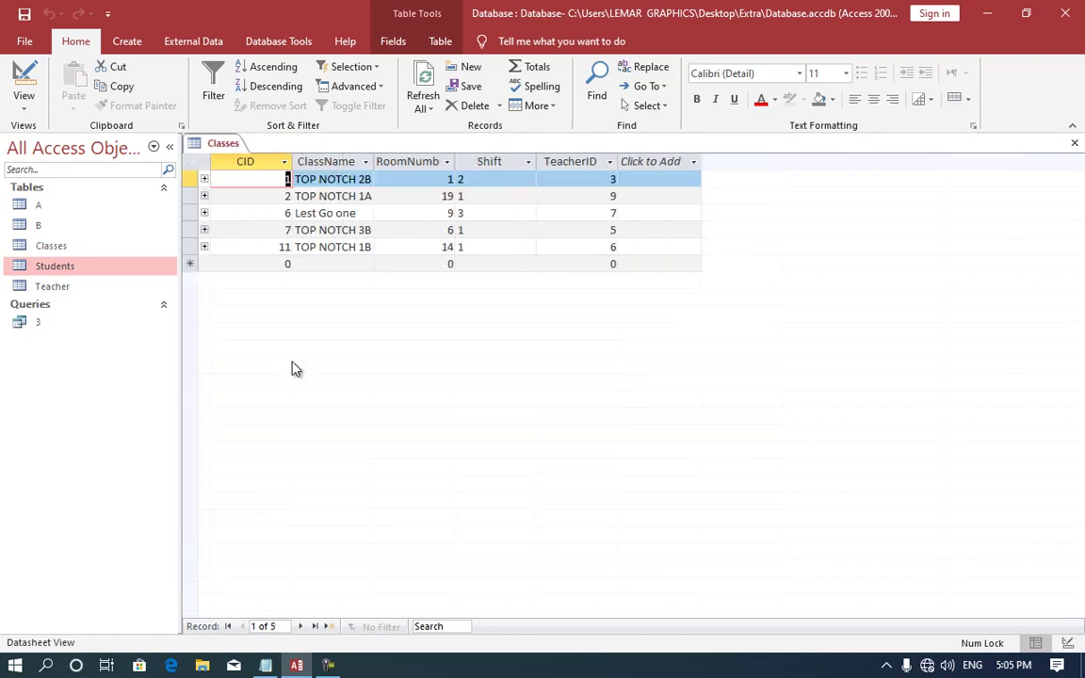
key("ctrl+w")
left_click(128, 43)
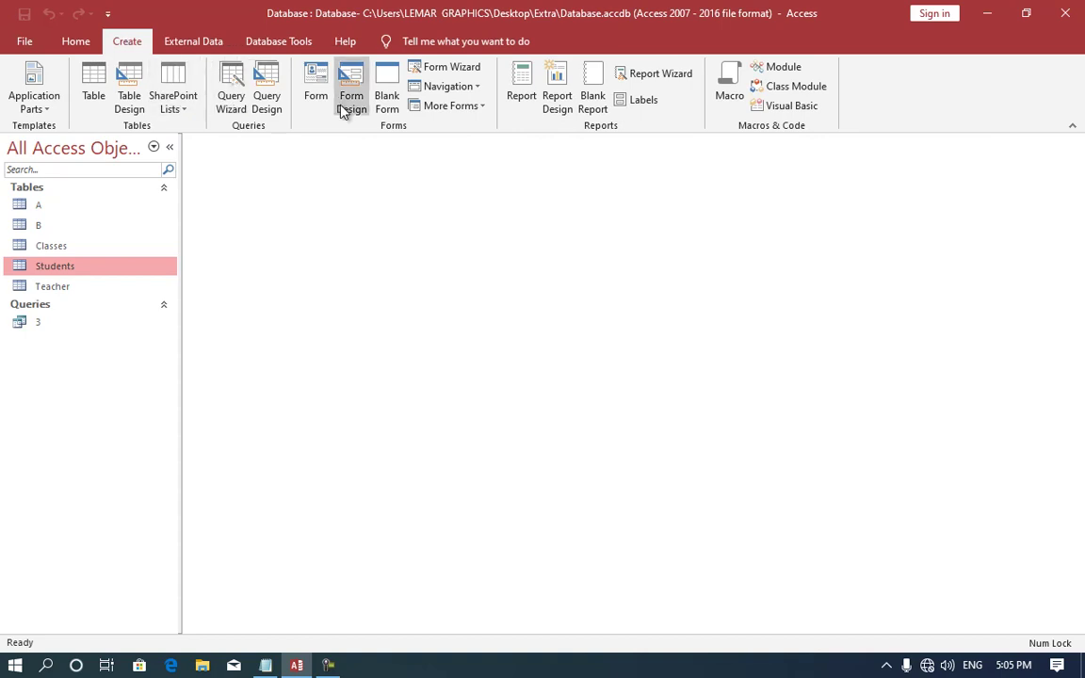
- Design a new query on Students with the Class Number field in the grid
left_click(267, 83)
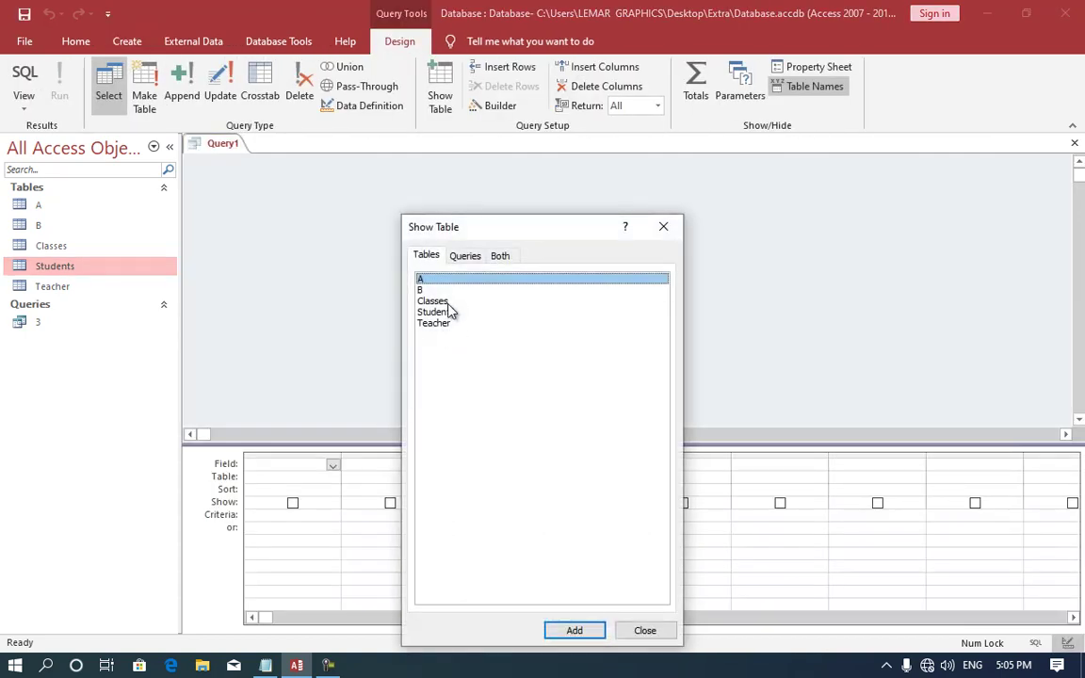
double_click(448, 311)
left_click(663, 226)
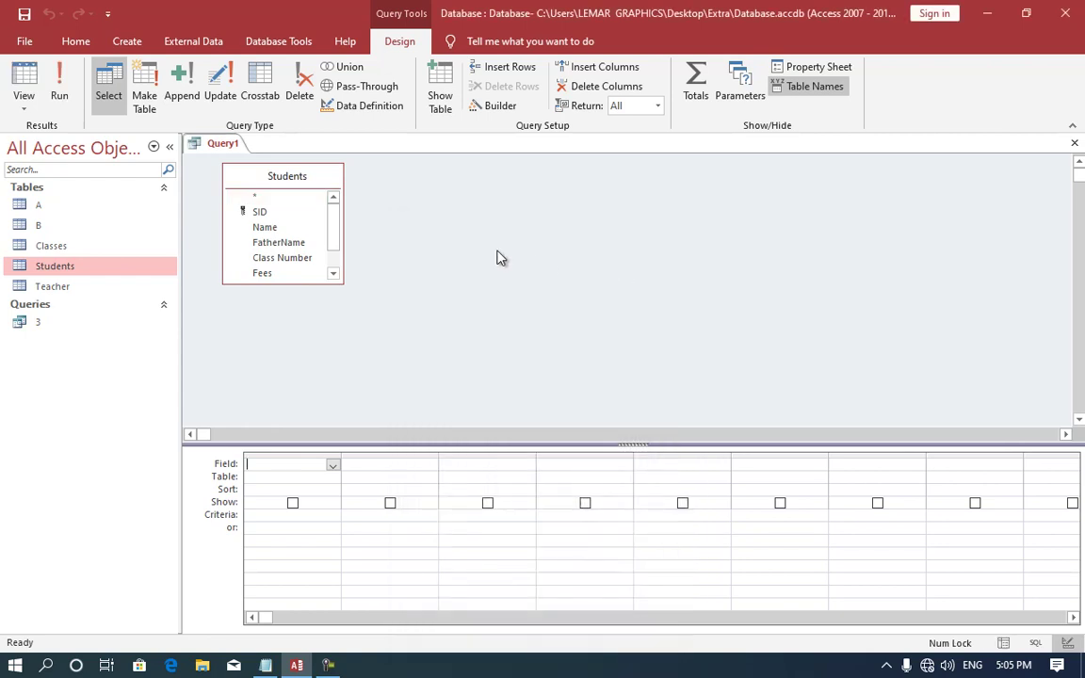
left_click(283, 257)
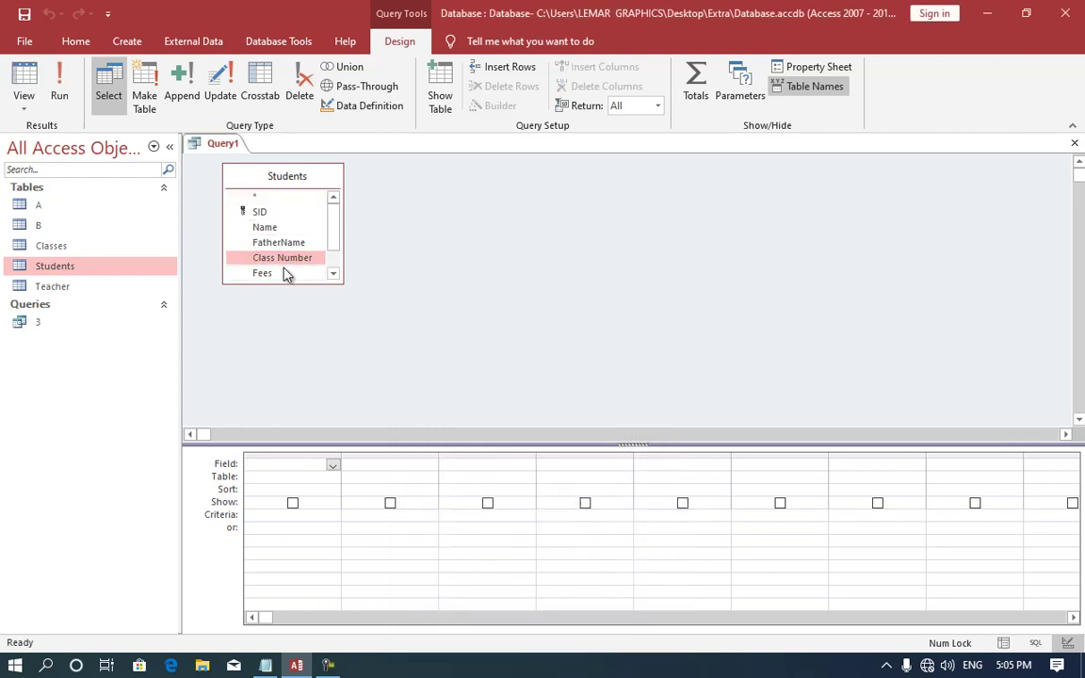
scroll(283, 255, "down", 1)
double_click(284, 229)
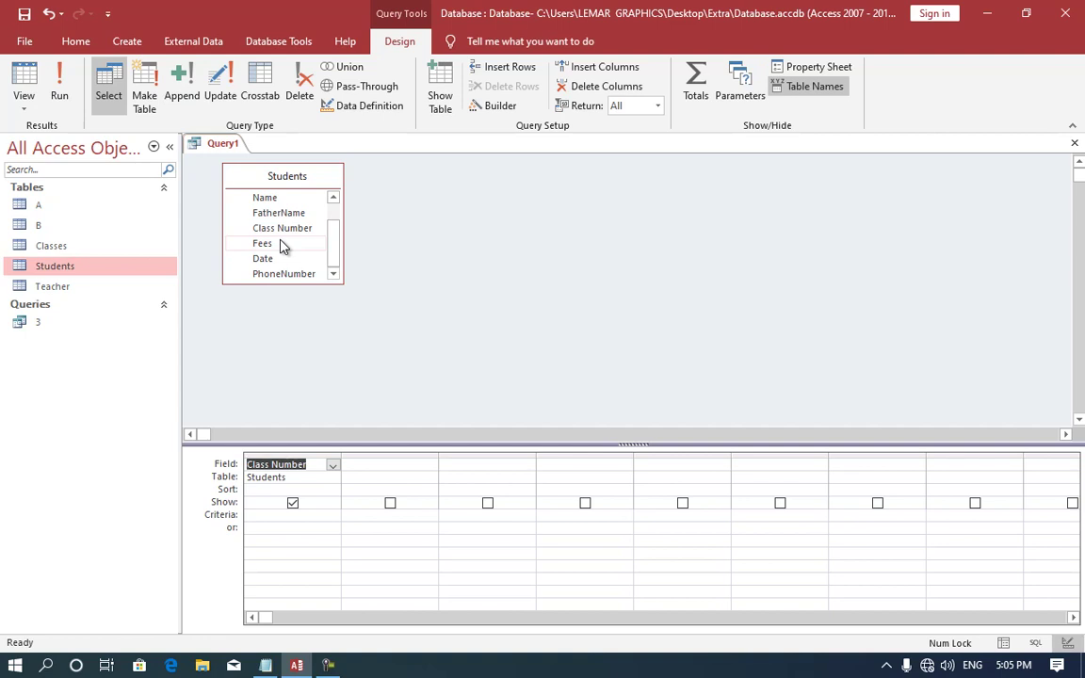
- Make it a delete query with Where Class Number is 11, and run it
left_click(297, 89)
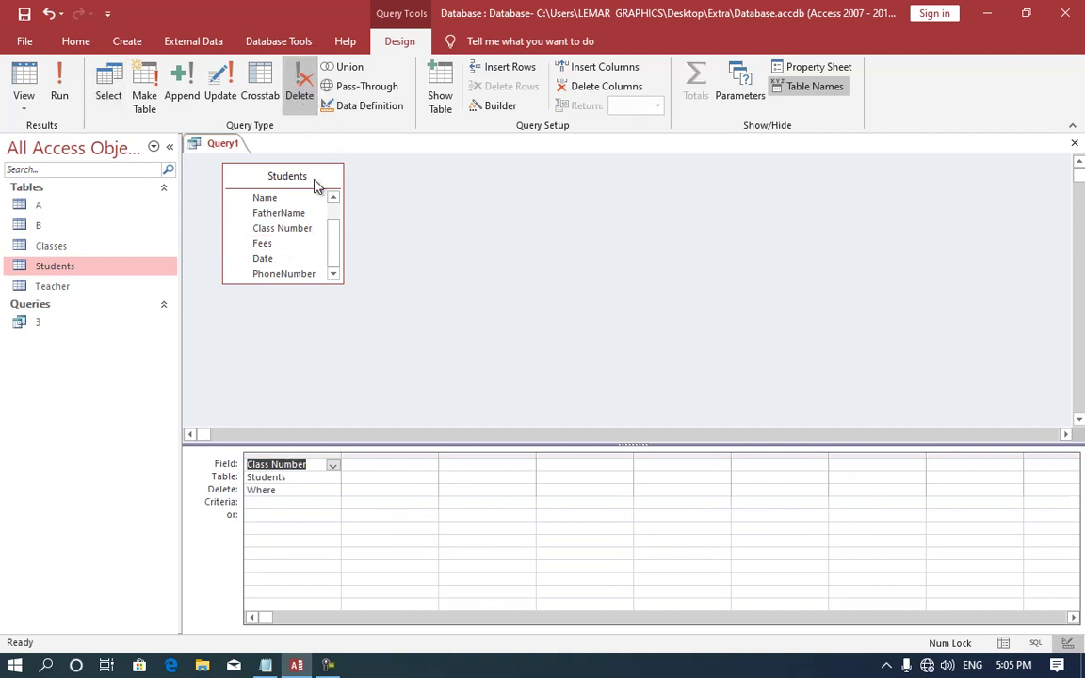
left_click(297, 492)
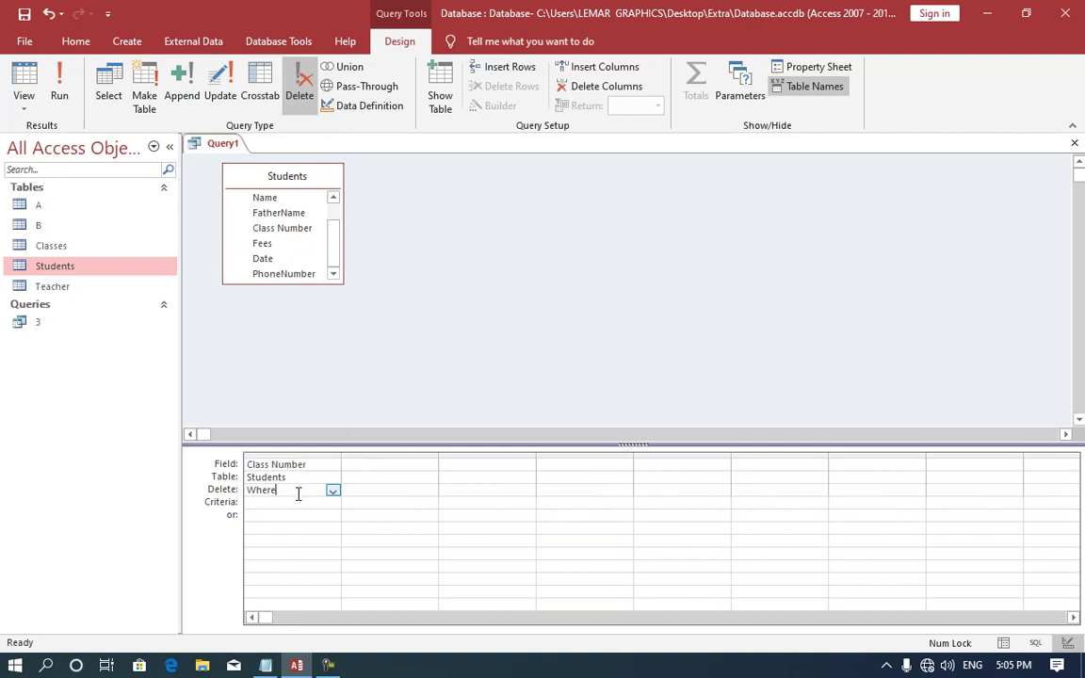
left_click(332, 491)
key("Escape")
left_click(285, 502)
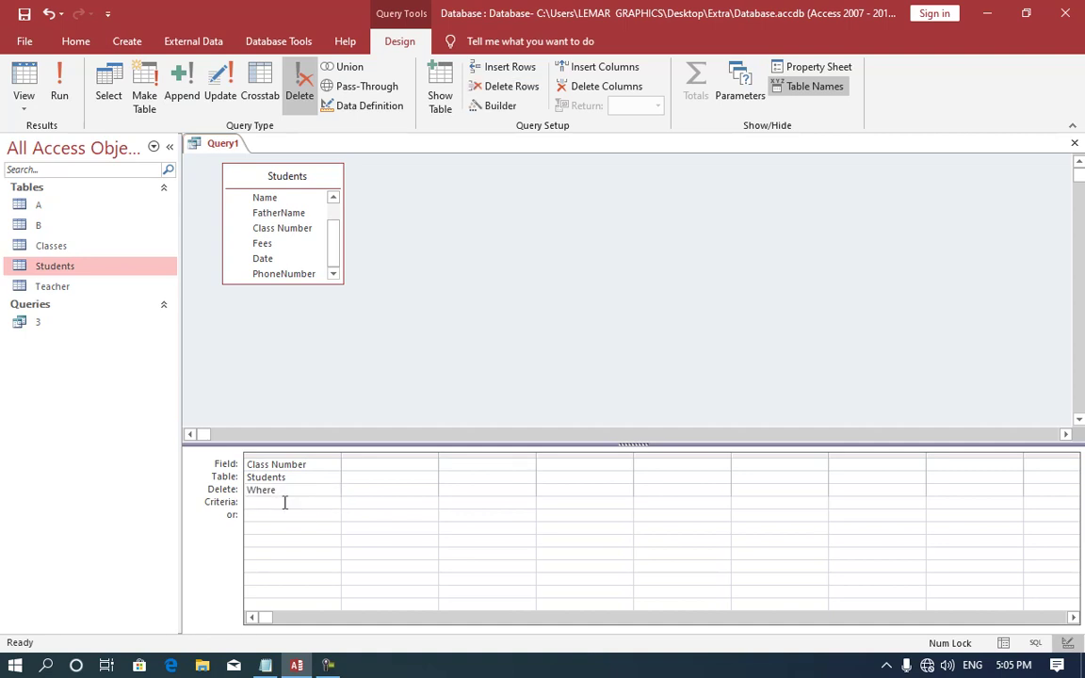
type("11")
left_click(290, 528)
left_click(59, 99)
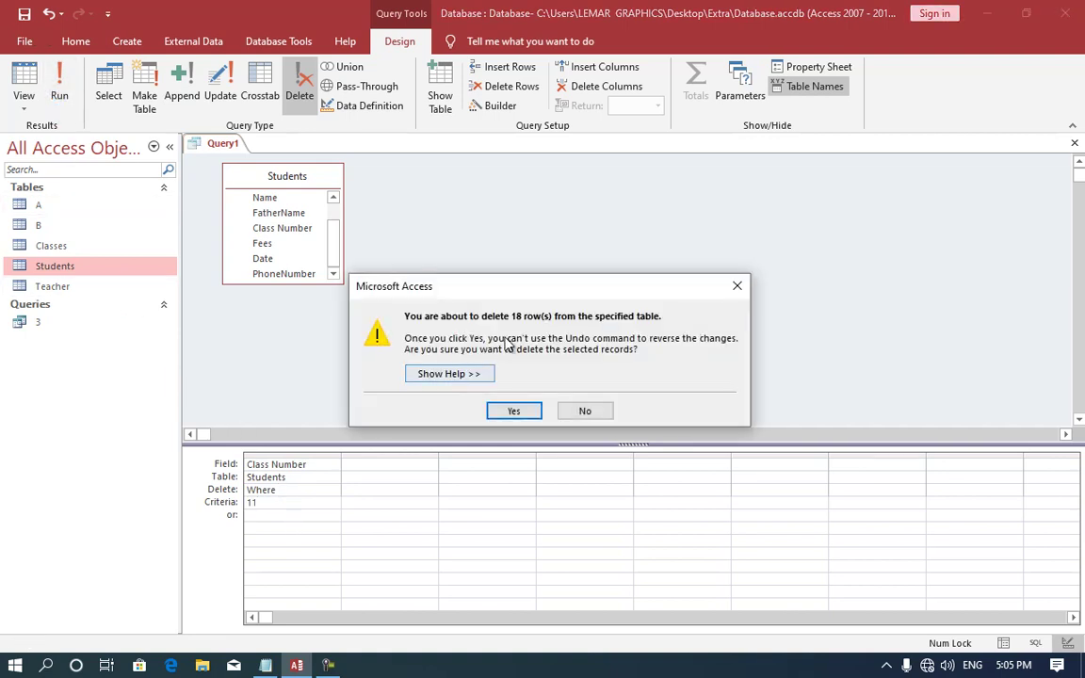
- Confirm deleting the 18 class 11 rows and verify Students now holds 12 records
left_click(531, 418)
double_click(106, 267)
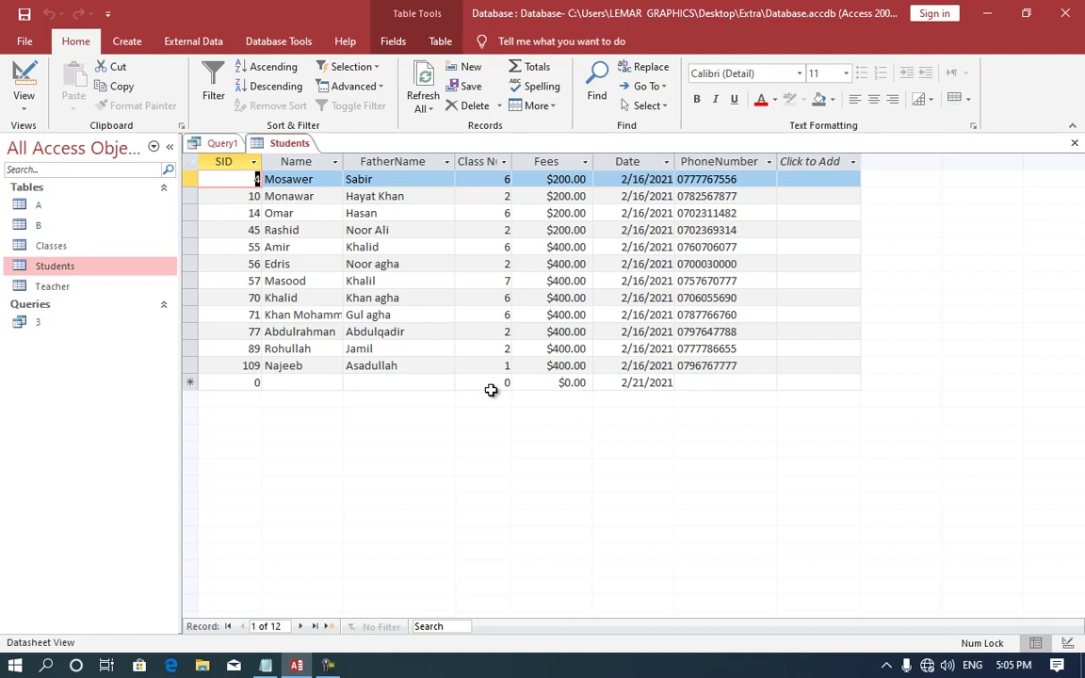
key("ctrl+w")
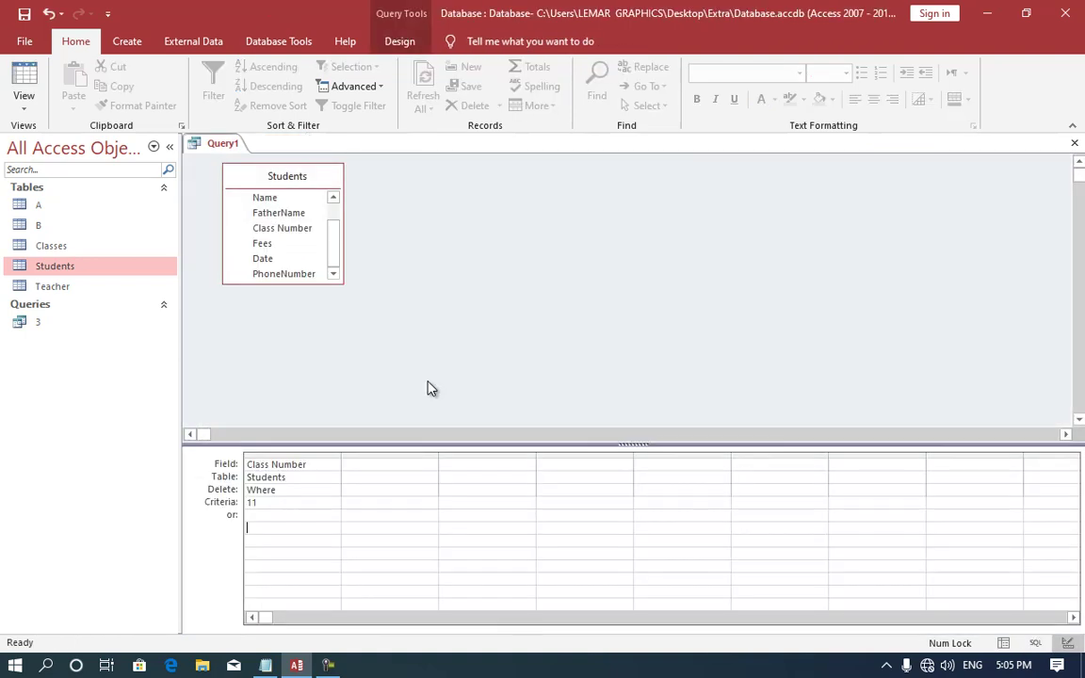
left_click(394, 42)
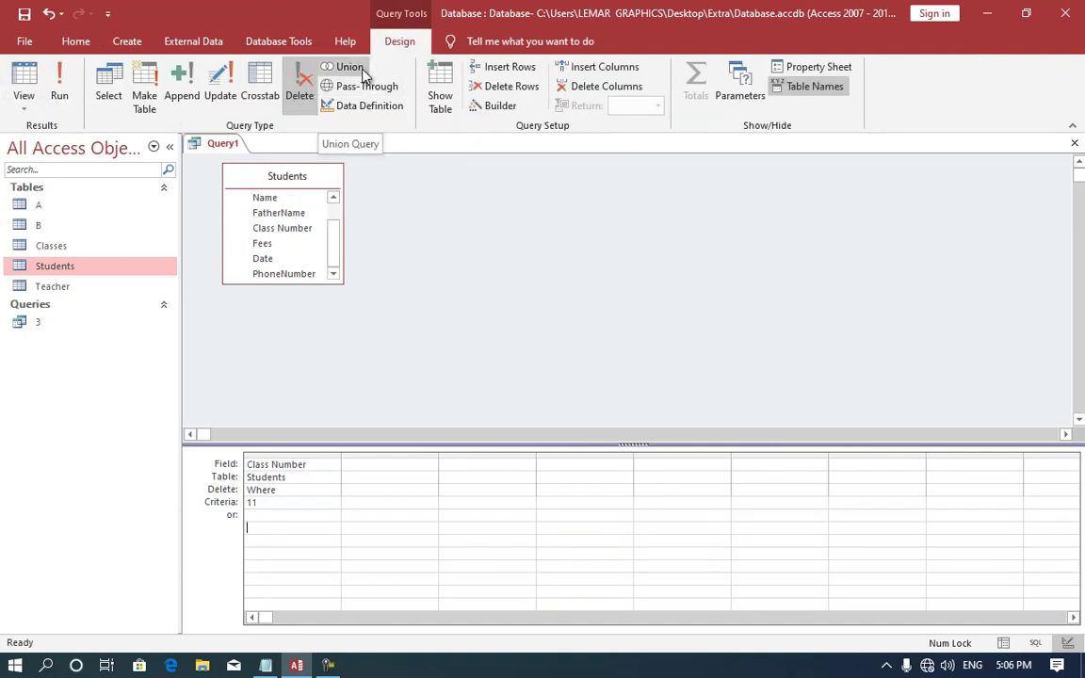
- Close the delete query without saving, then view and close tables A and B
key("ctrl+w")
left_click(550, 381)
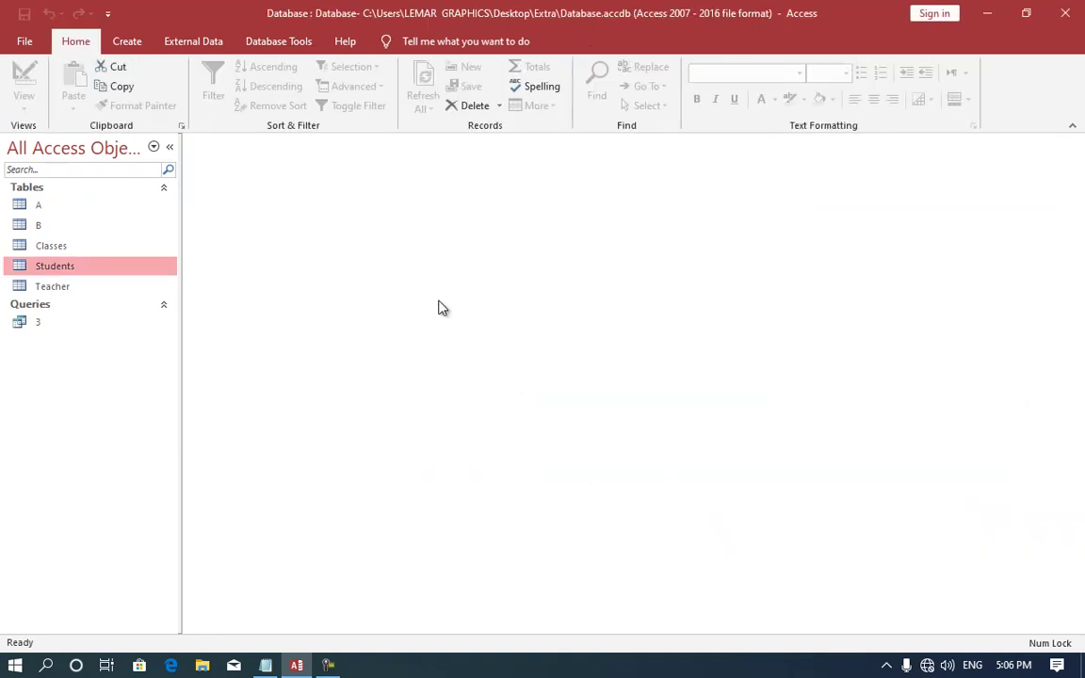
double_click(52, 209)
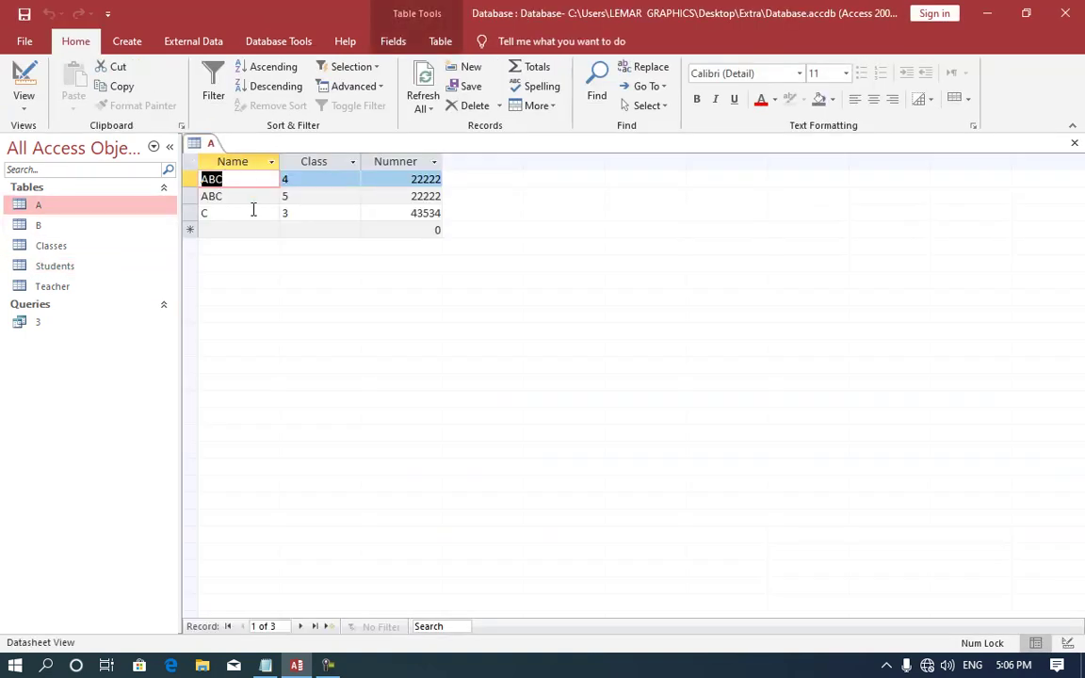
key("ctrl+w")
double_click(114, 230)
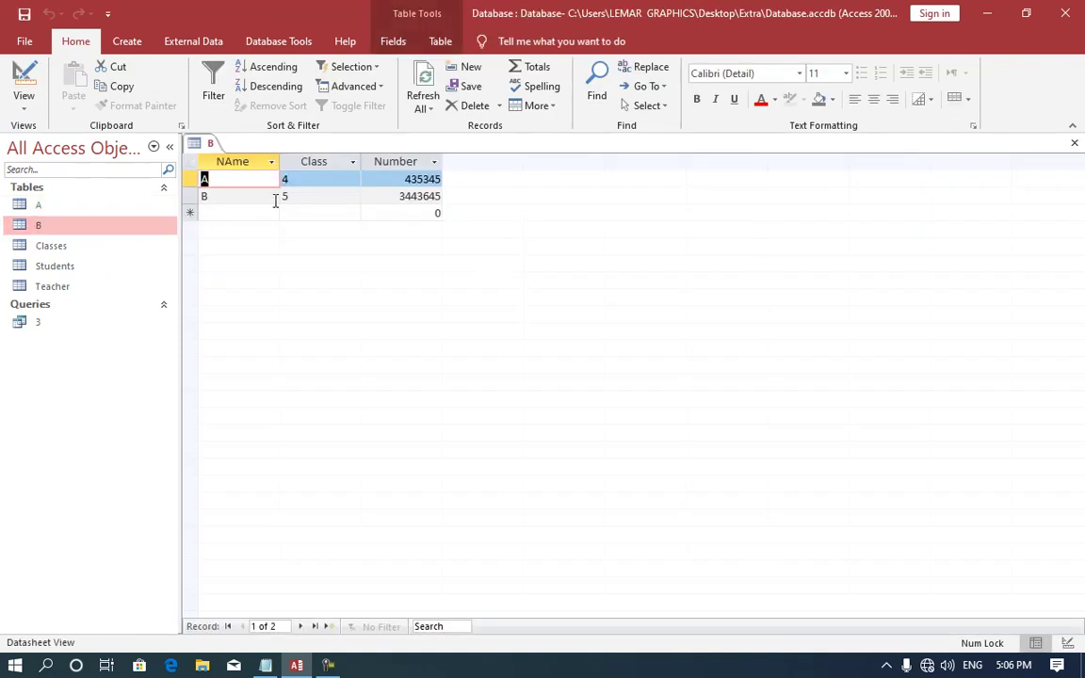
key("ctrl+w")
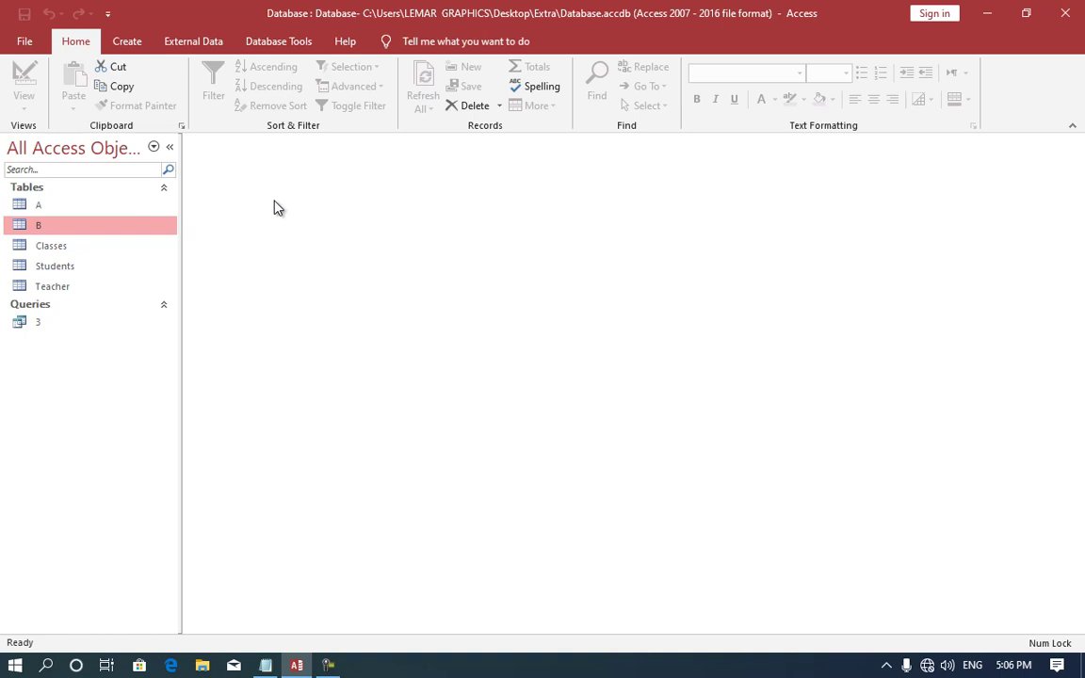
- Create a Query Design with no tables, set it to Union, and enter 'Table A Union Table B'
left_click(125, 42)
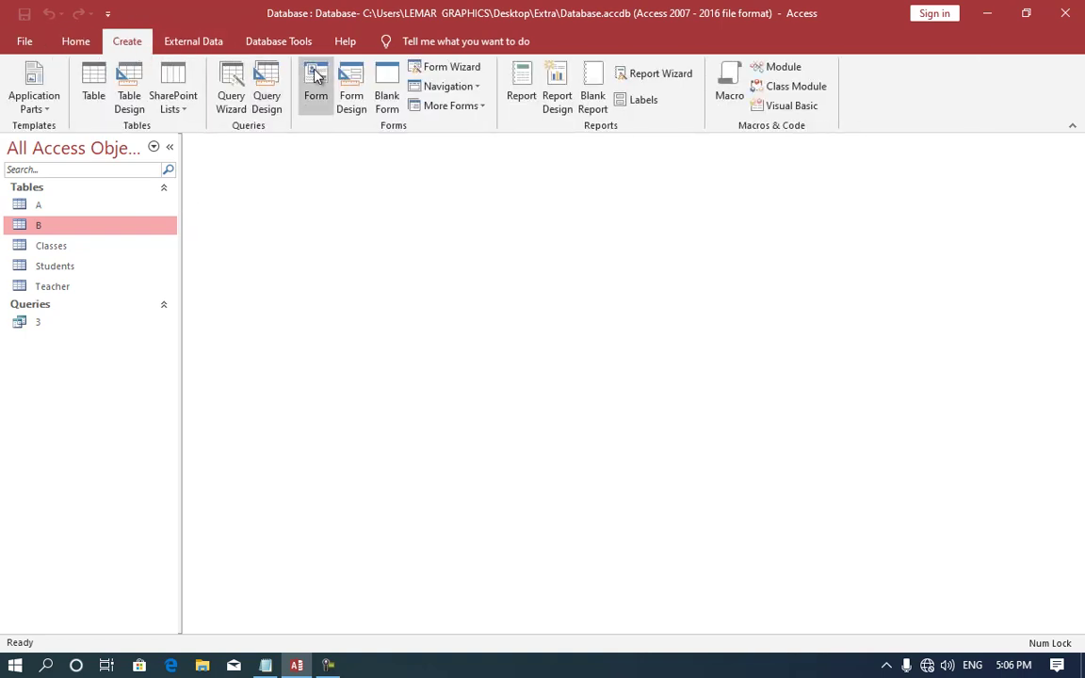
left_click(267, 89)
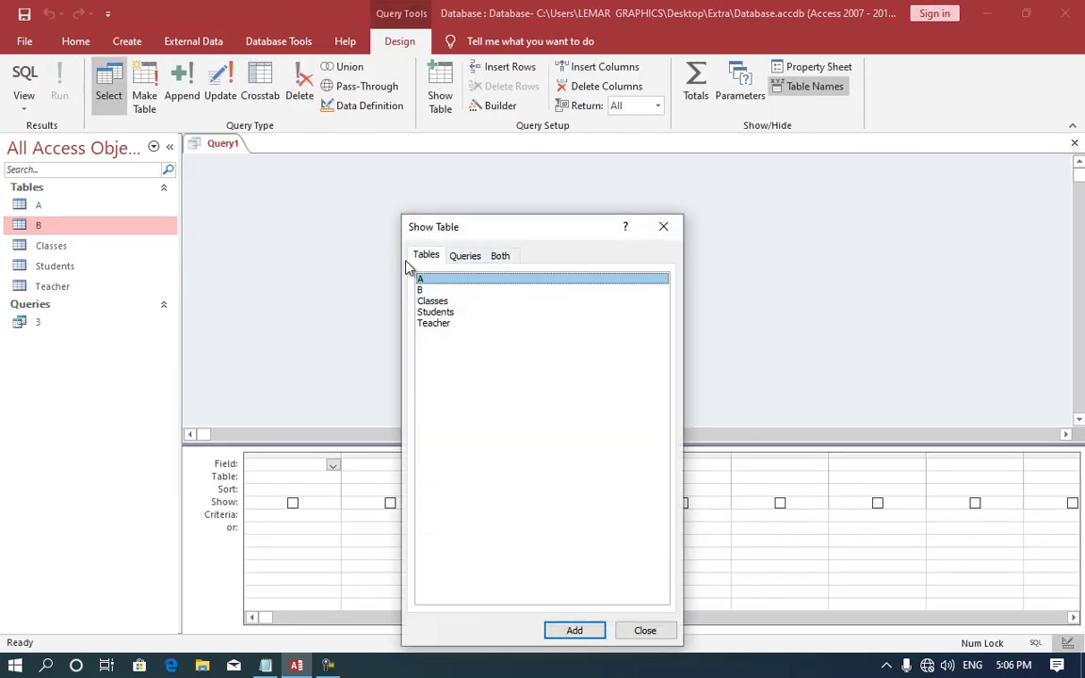
left_click(675, 228)
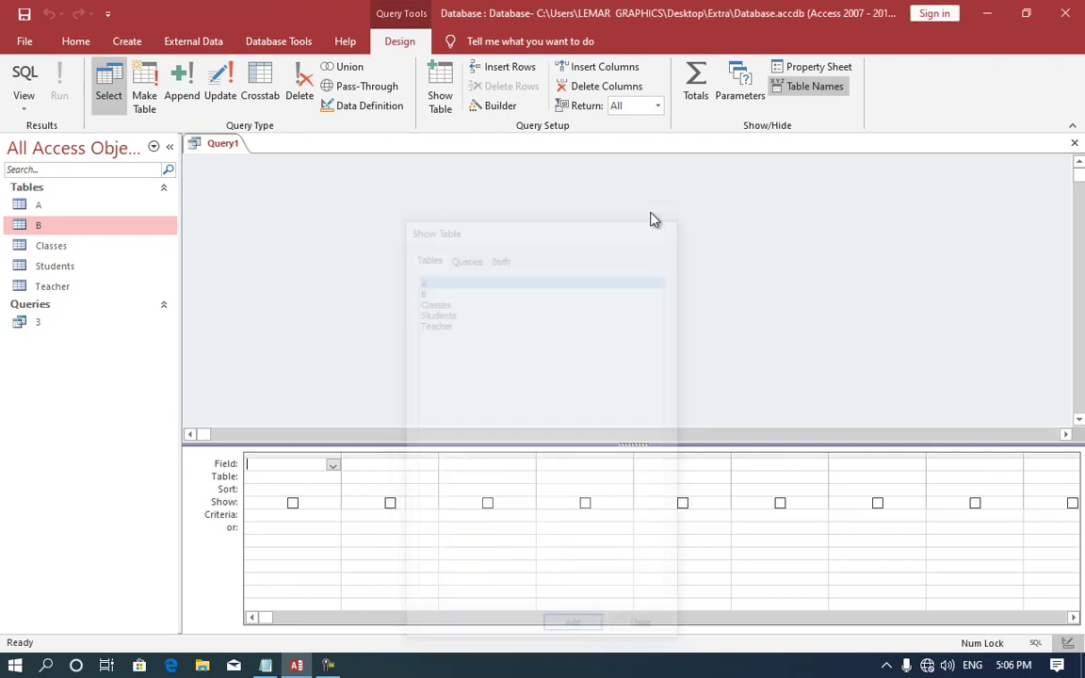
left_click(345, 67)
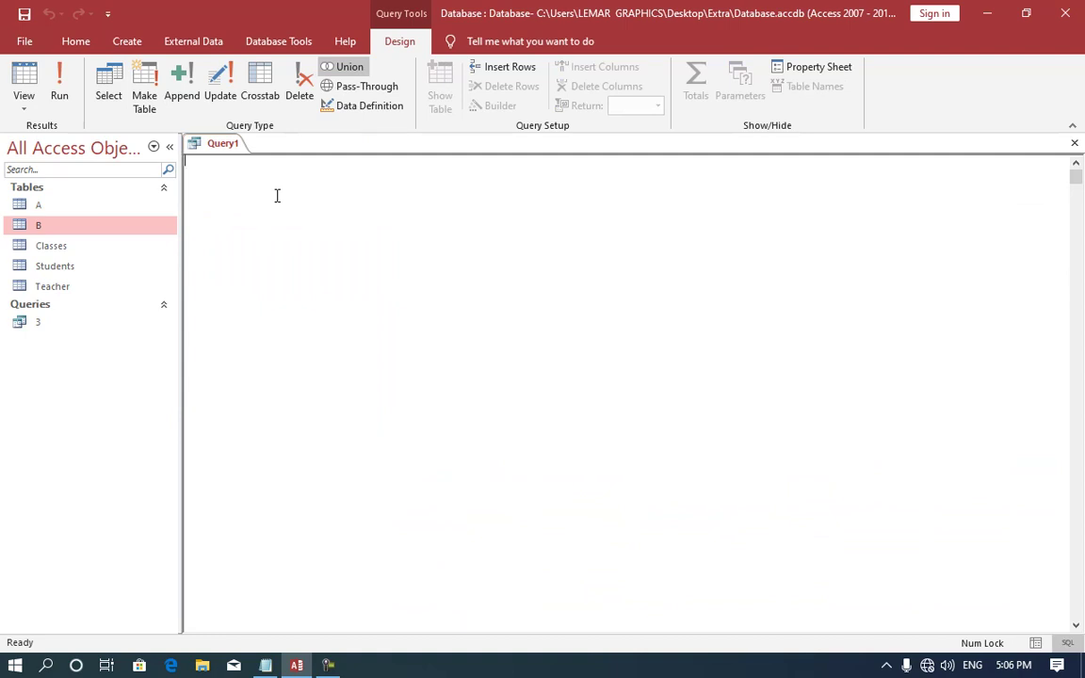
type("Tabl")
type("e")
type("  A")
type(" Union")
type(" Ta")
type("ble")
type(" B")
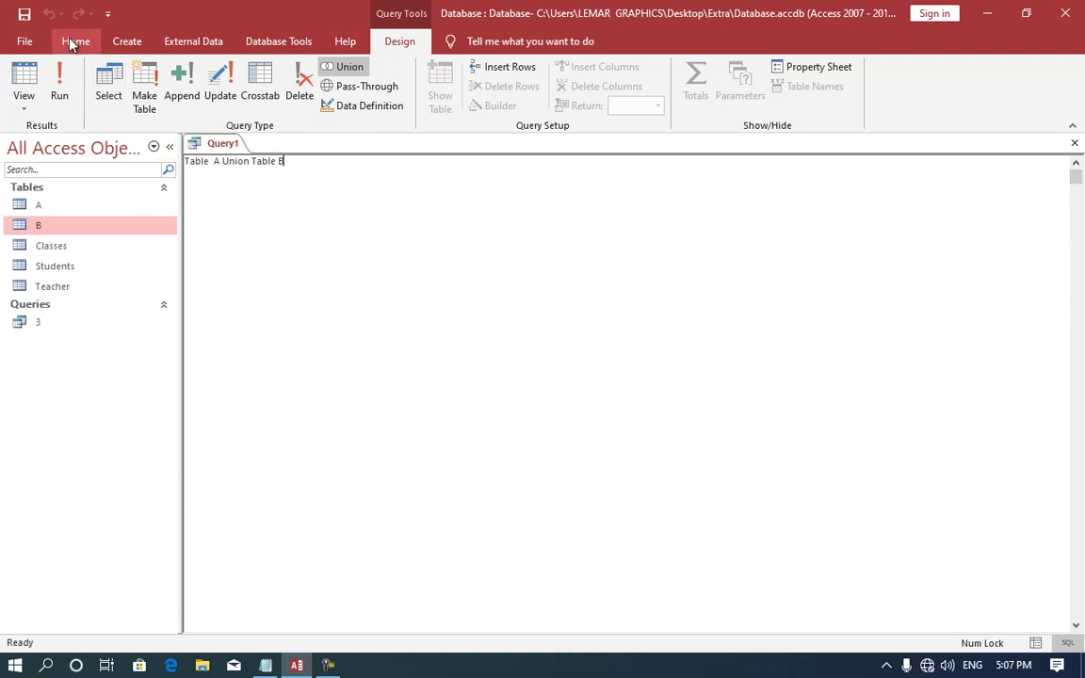
- Run the union query to list the five combined rows from tables A and B
left_click(58, 85)
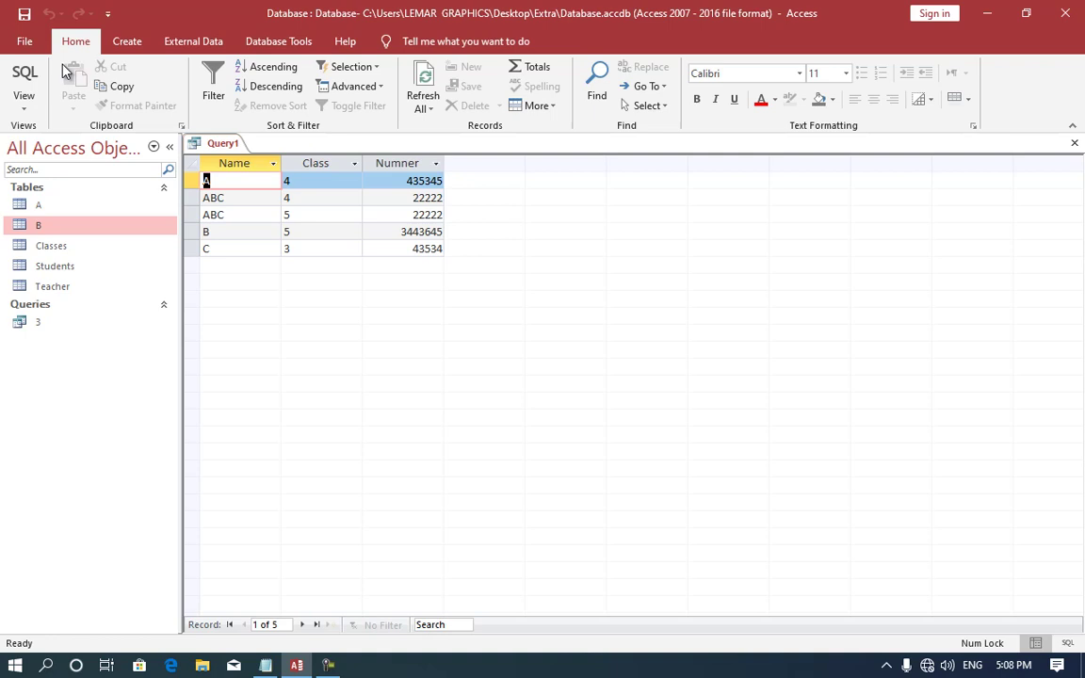
- Close Query1 without saving and begin a new query in Query Design view
key("ctrl+w")
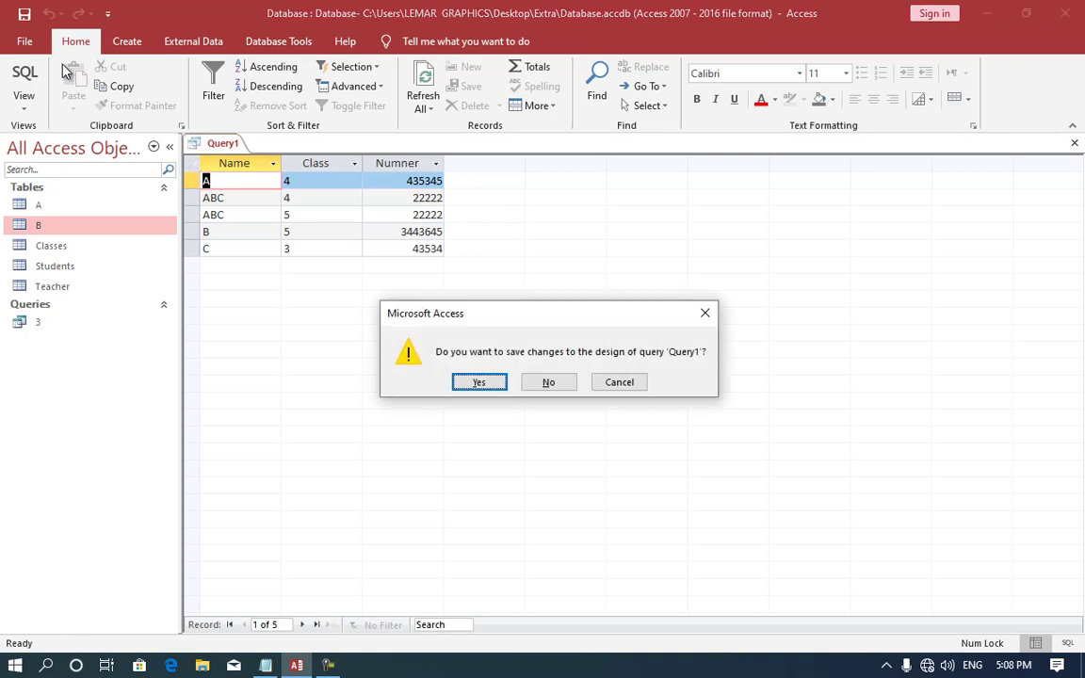
key("Tab")
key("Return")
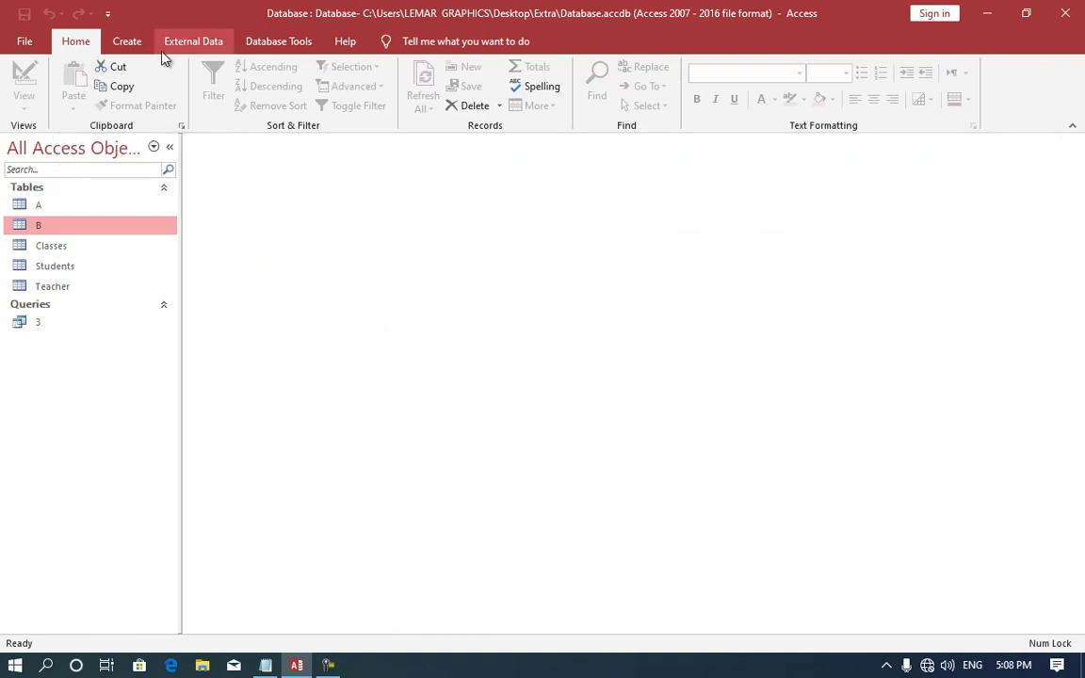
left_click(127, 42)
left_click(268, 98)
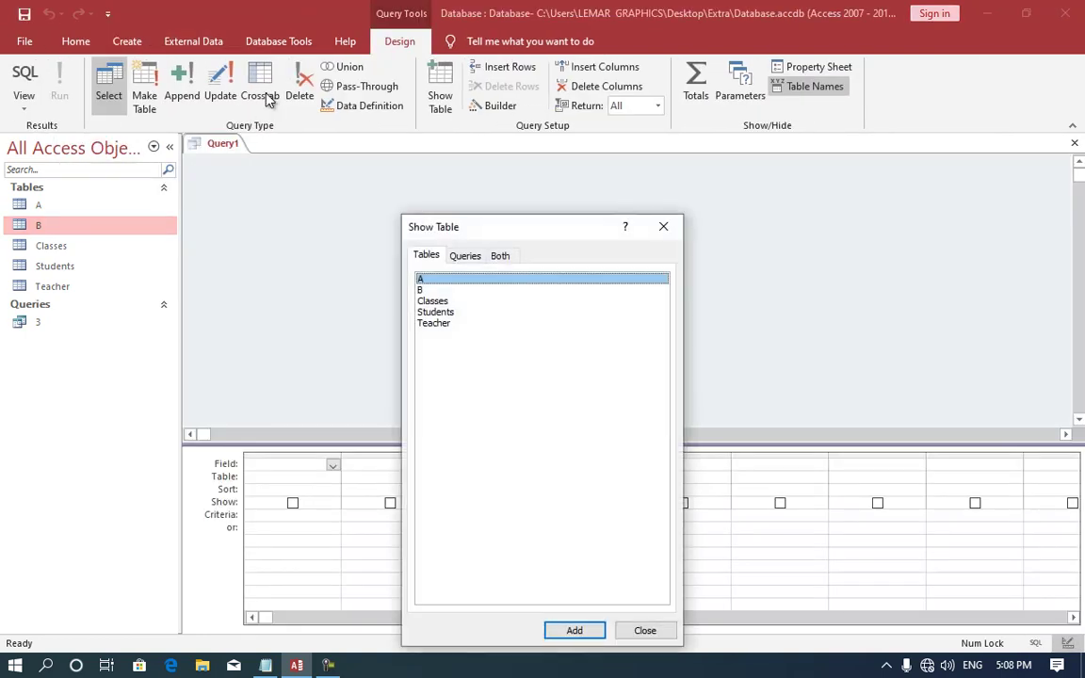